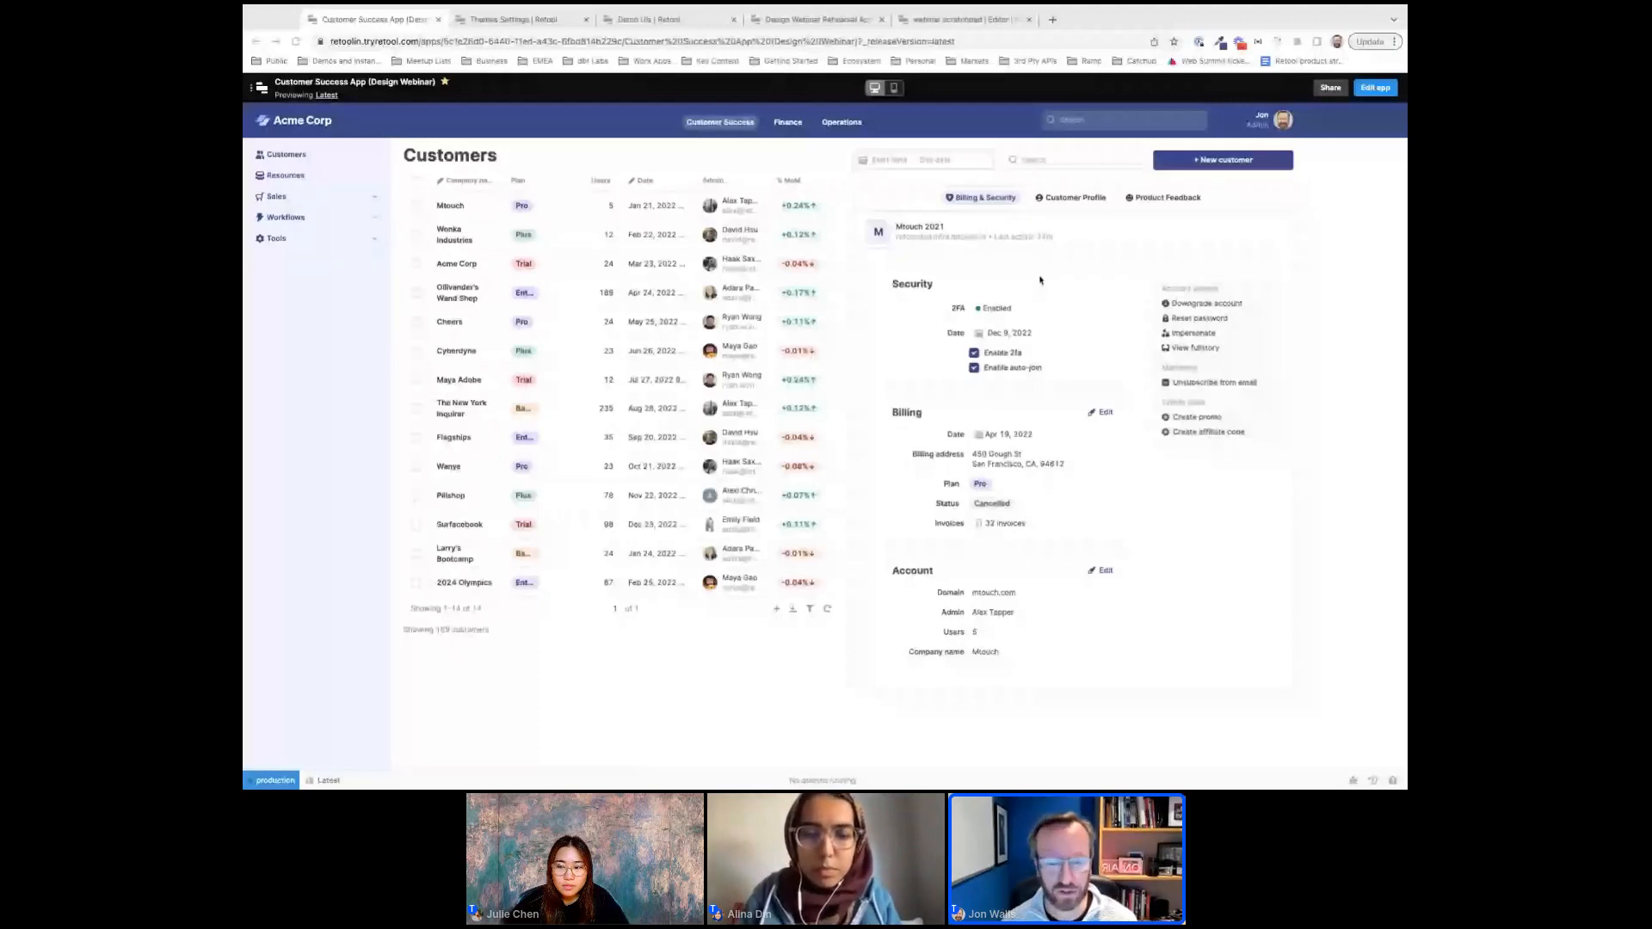
Open the Customer Success app for editing and inspect the settings of the New customer modal button.
left_click(1378, 87)
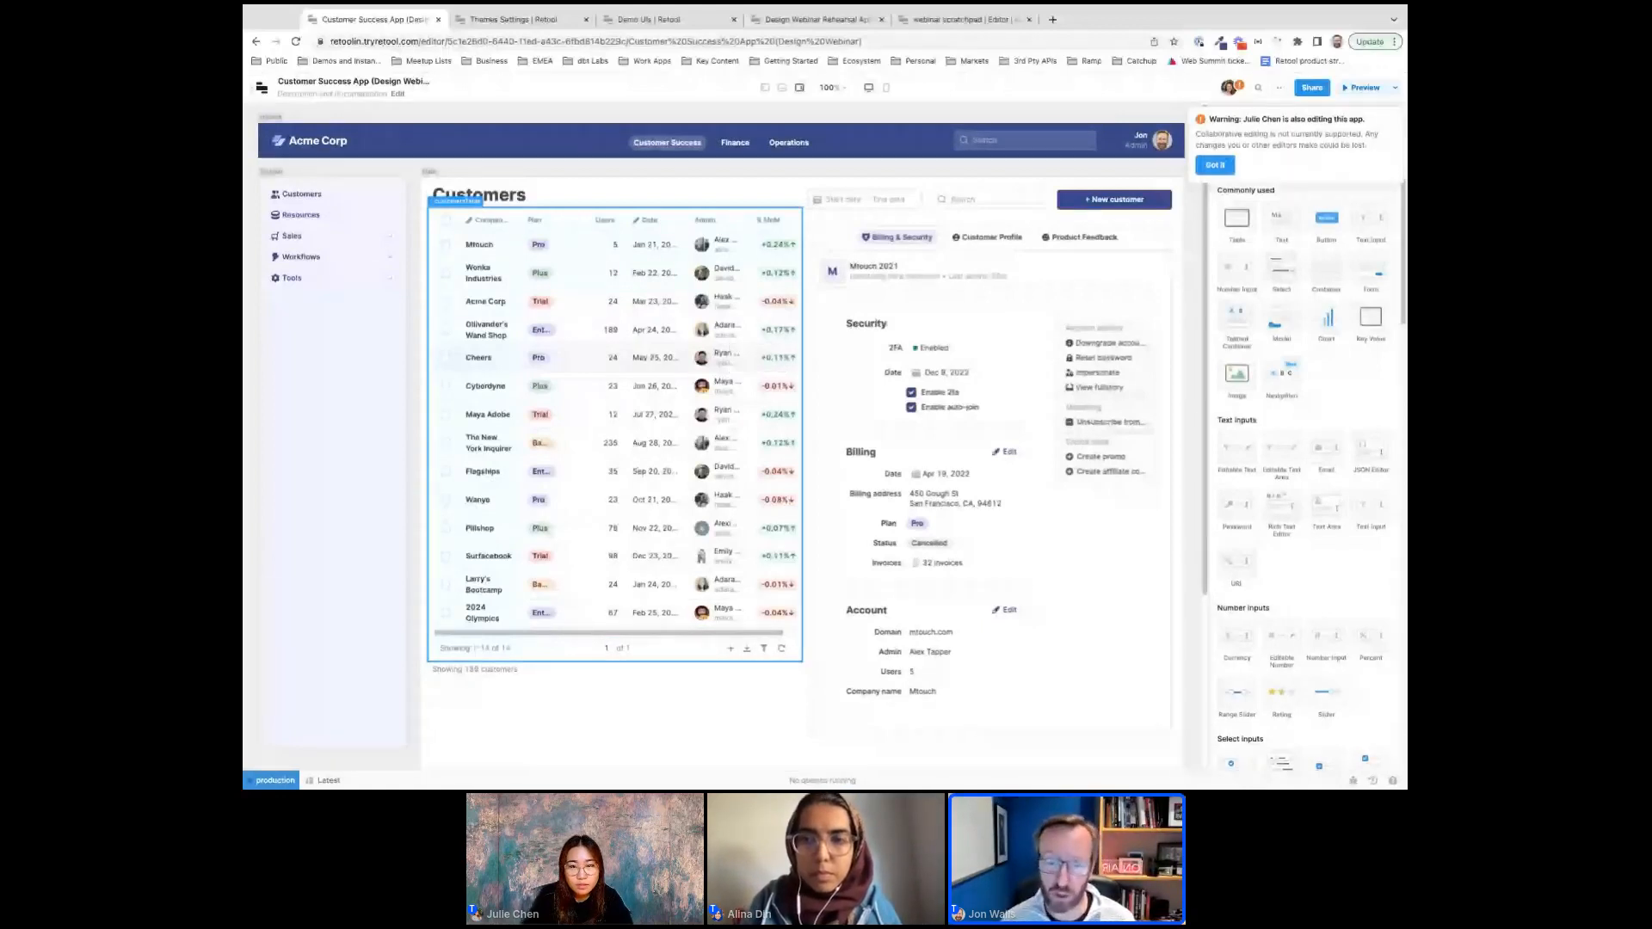
left_click(1217, 165)
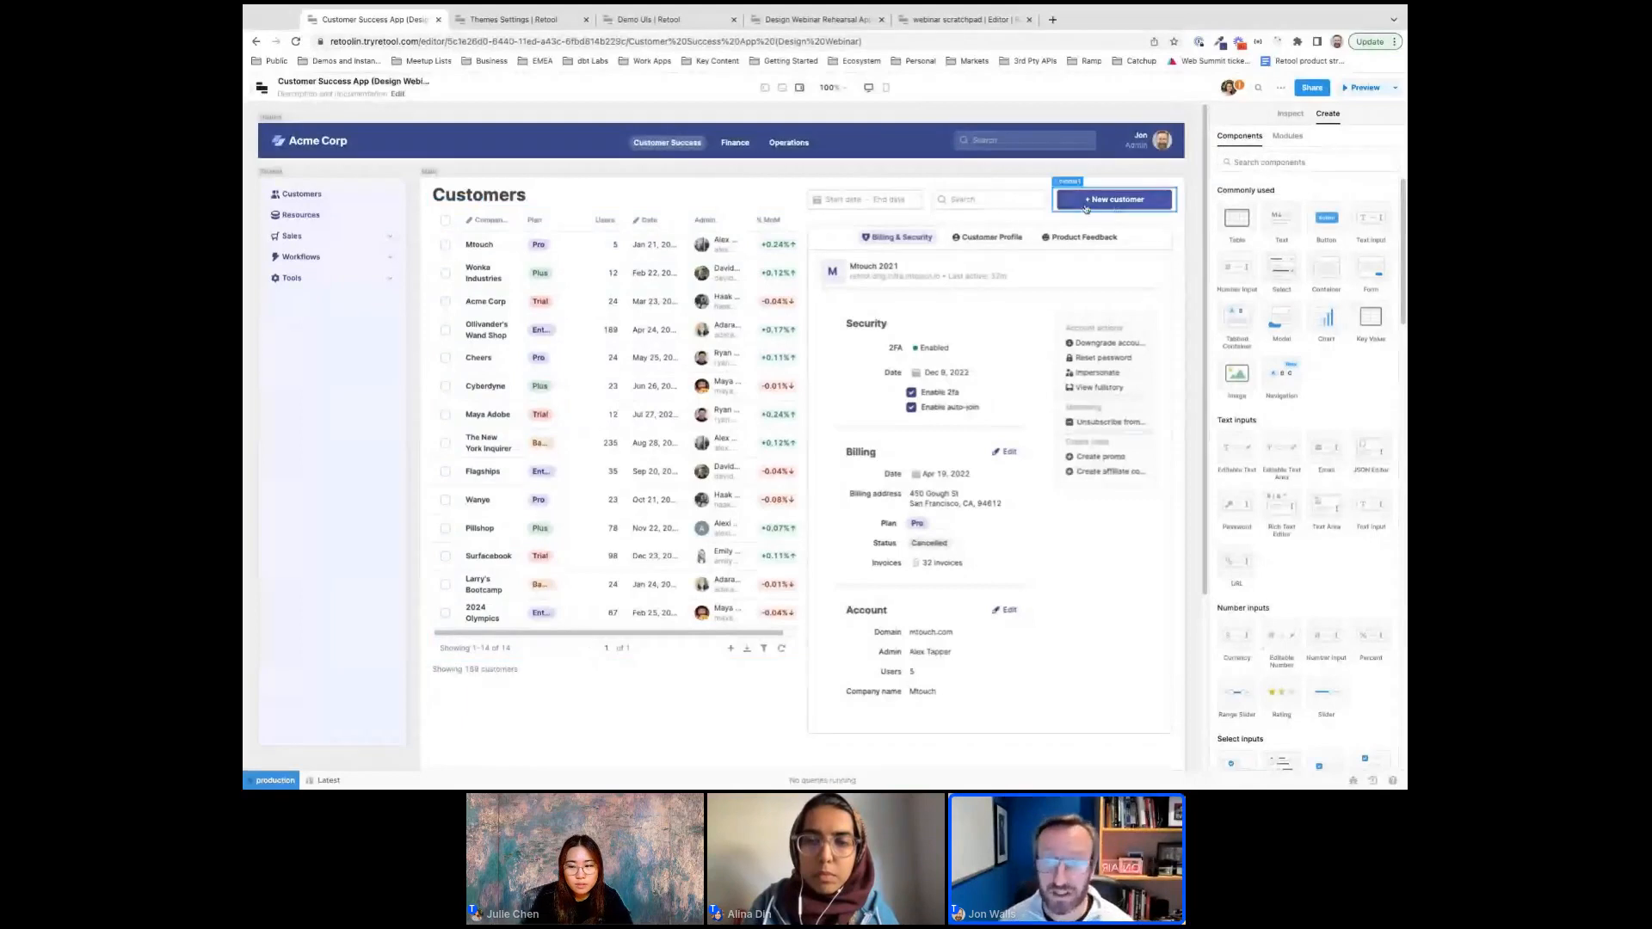
left_click(1073, 207)
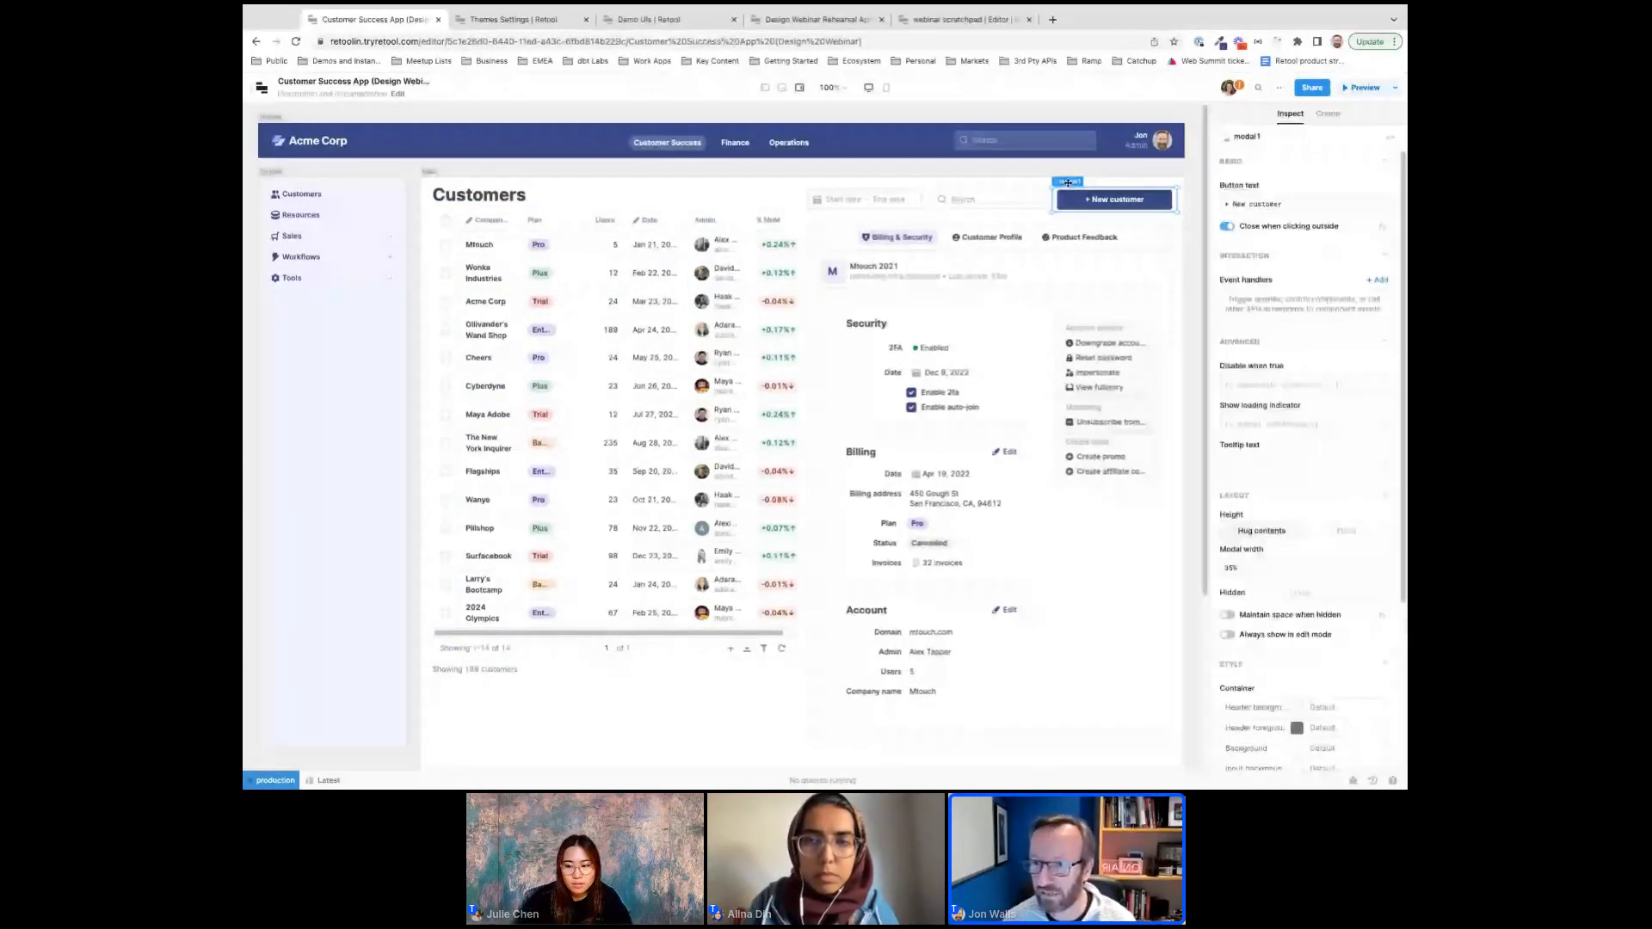
scroll(1315, 492, "down", 3)
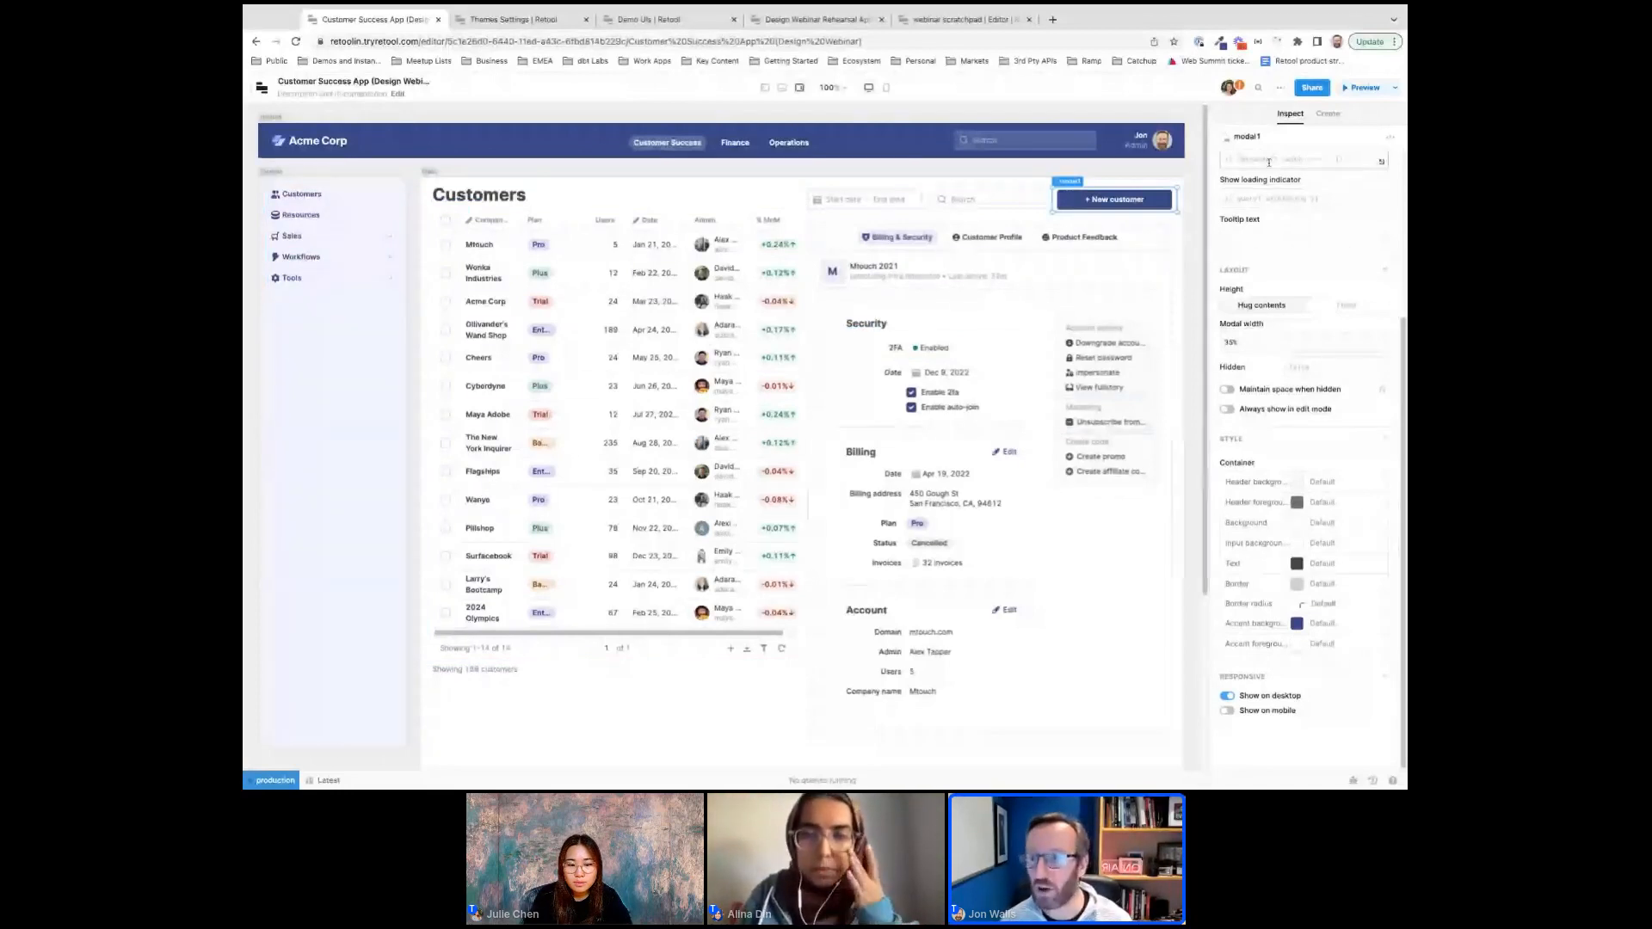
Switch the app's theme to Design Webinar B in the app settings.
left_click(1281, 88)
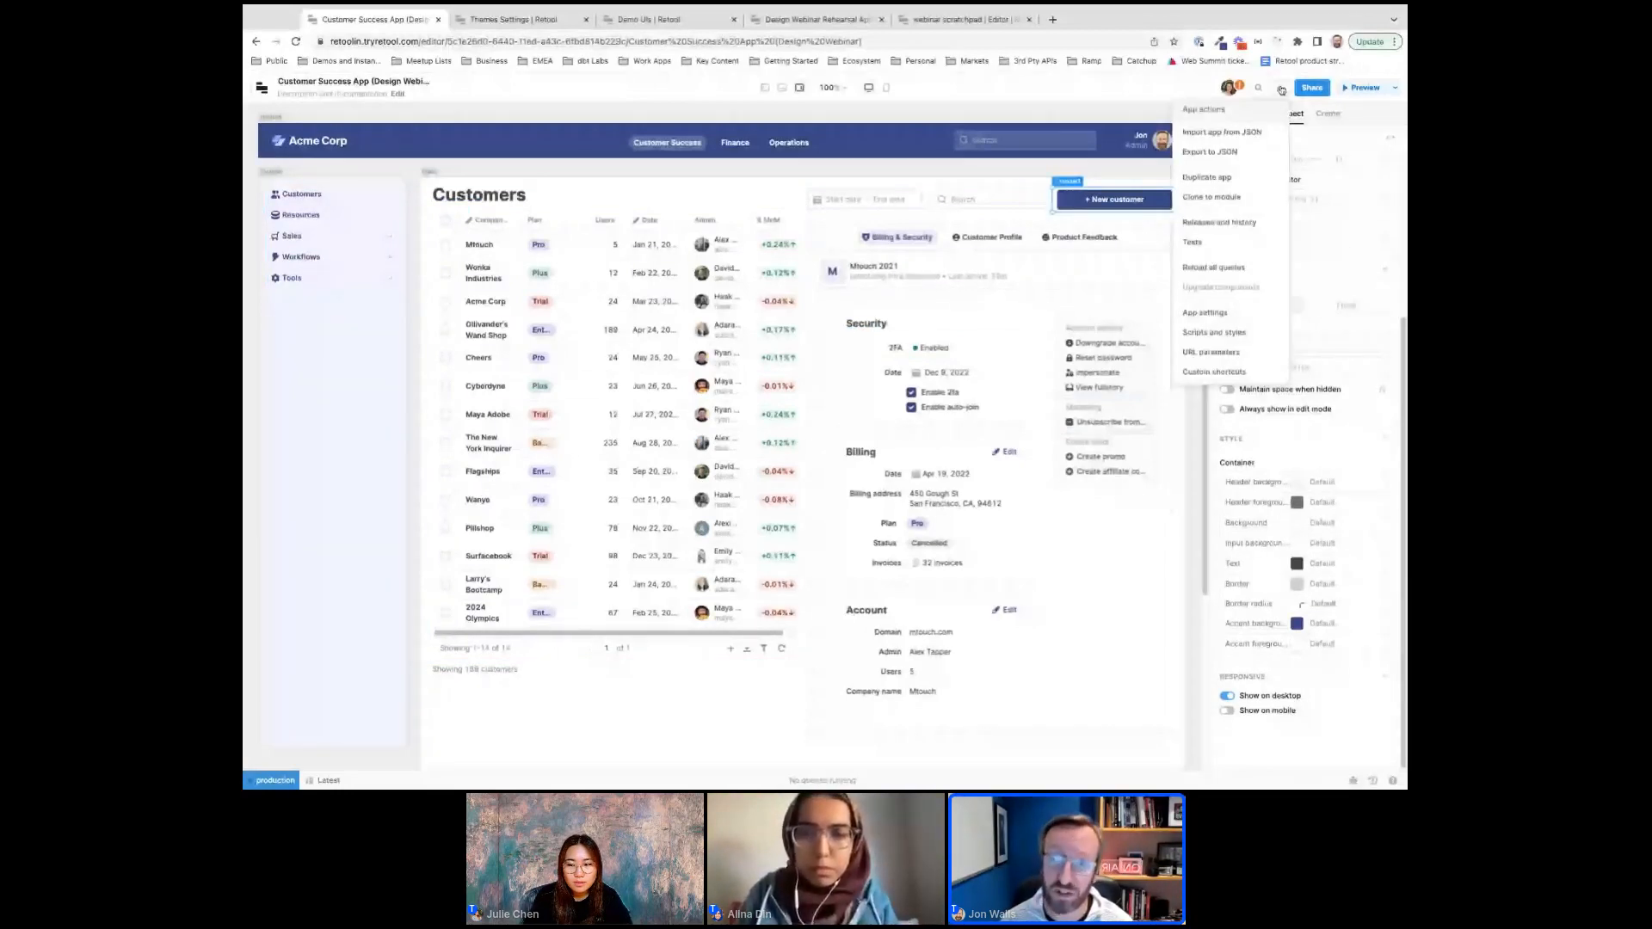
left_click(1213, 313)
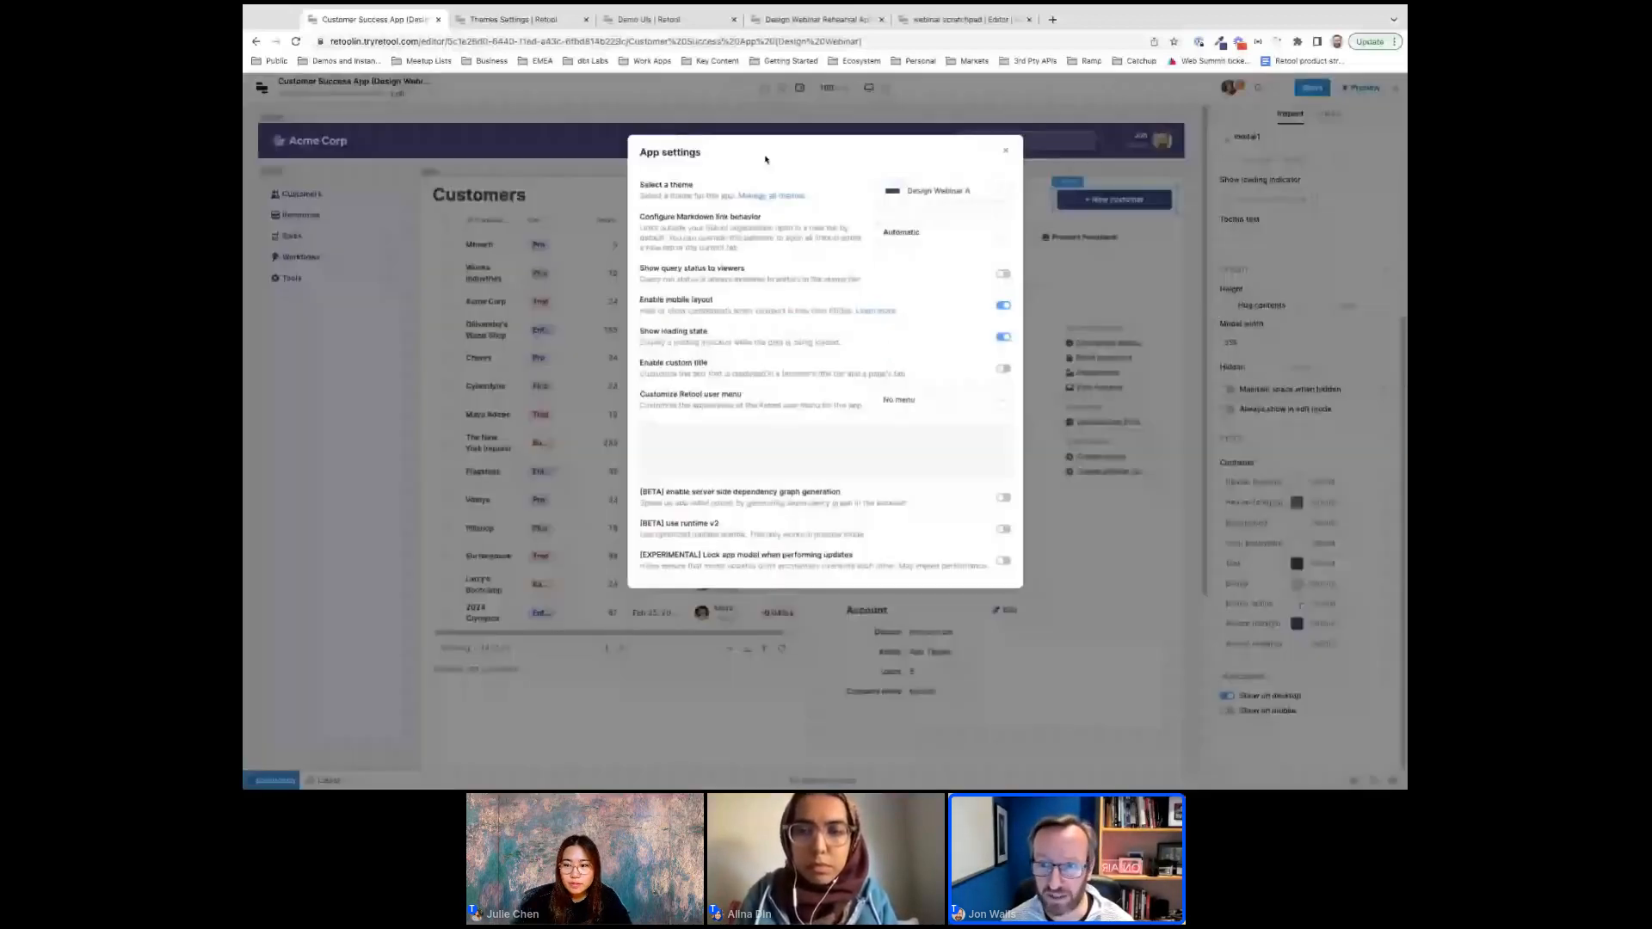
left_click(941, 194)
left_click(952, 350)
scroll(1122, 252, "up", 5)
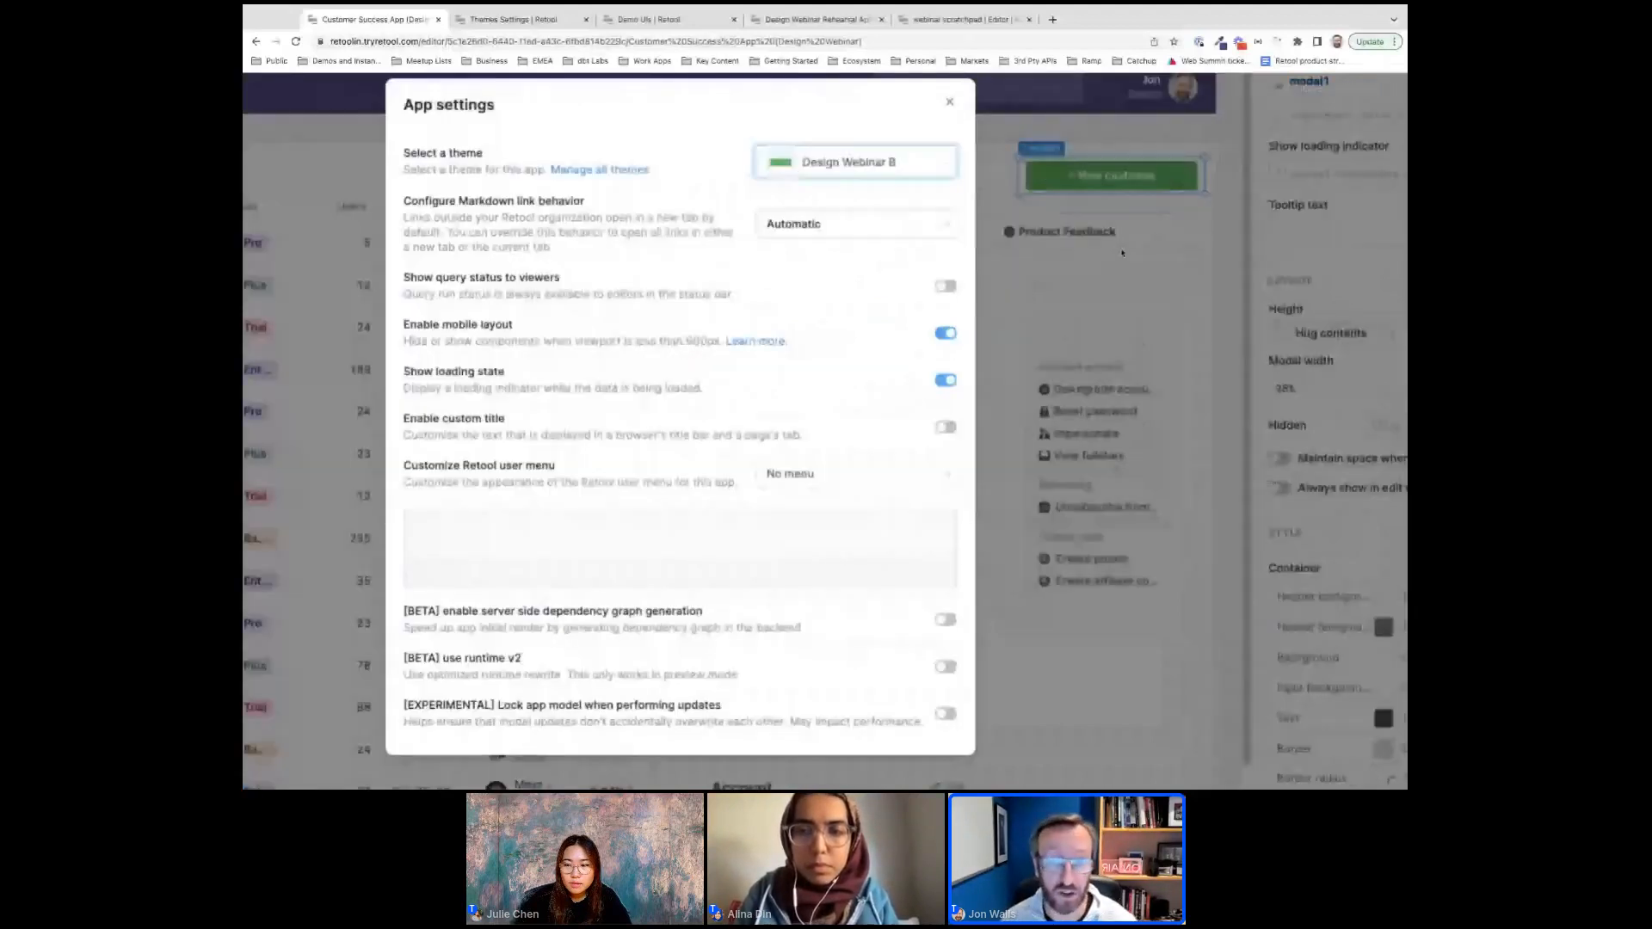
scroll(1122, 253, "up", 4)
scroll(1122, 253, "up", 1)
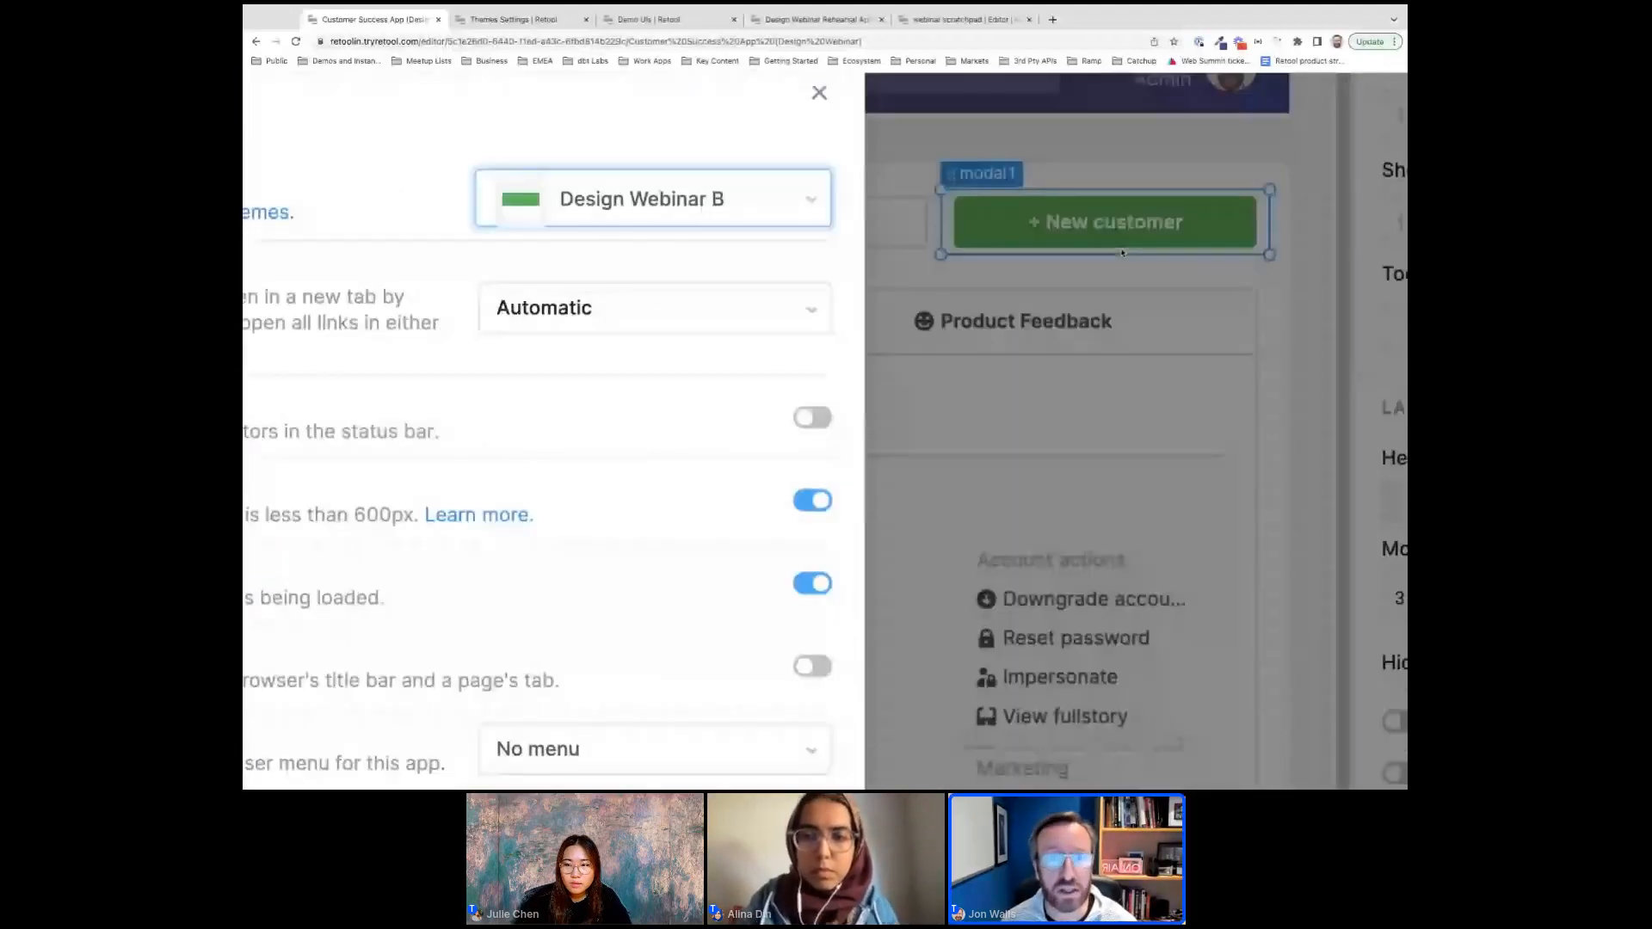
Set the app's theme back to Design Webinar A and close the app settings.
left_click(735, 218)
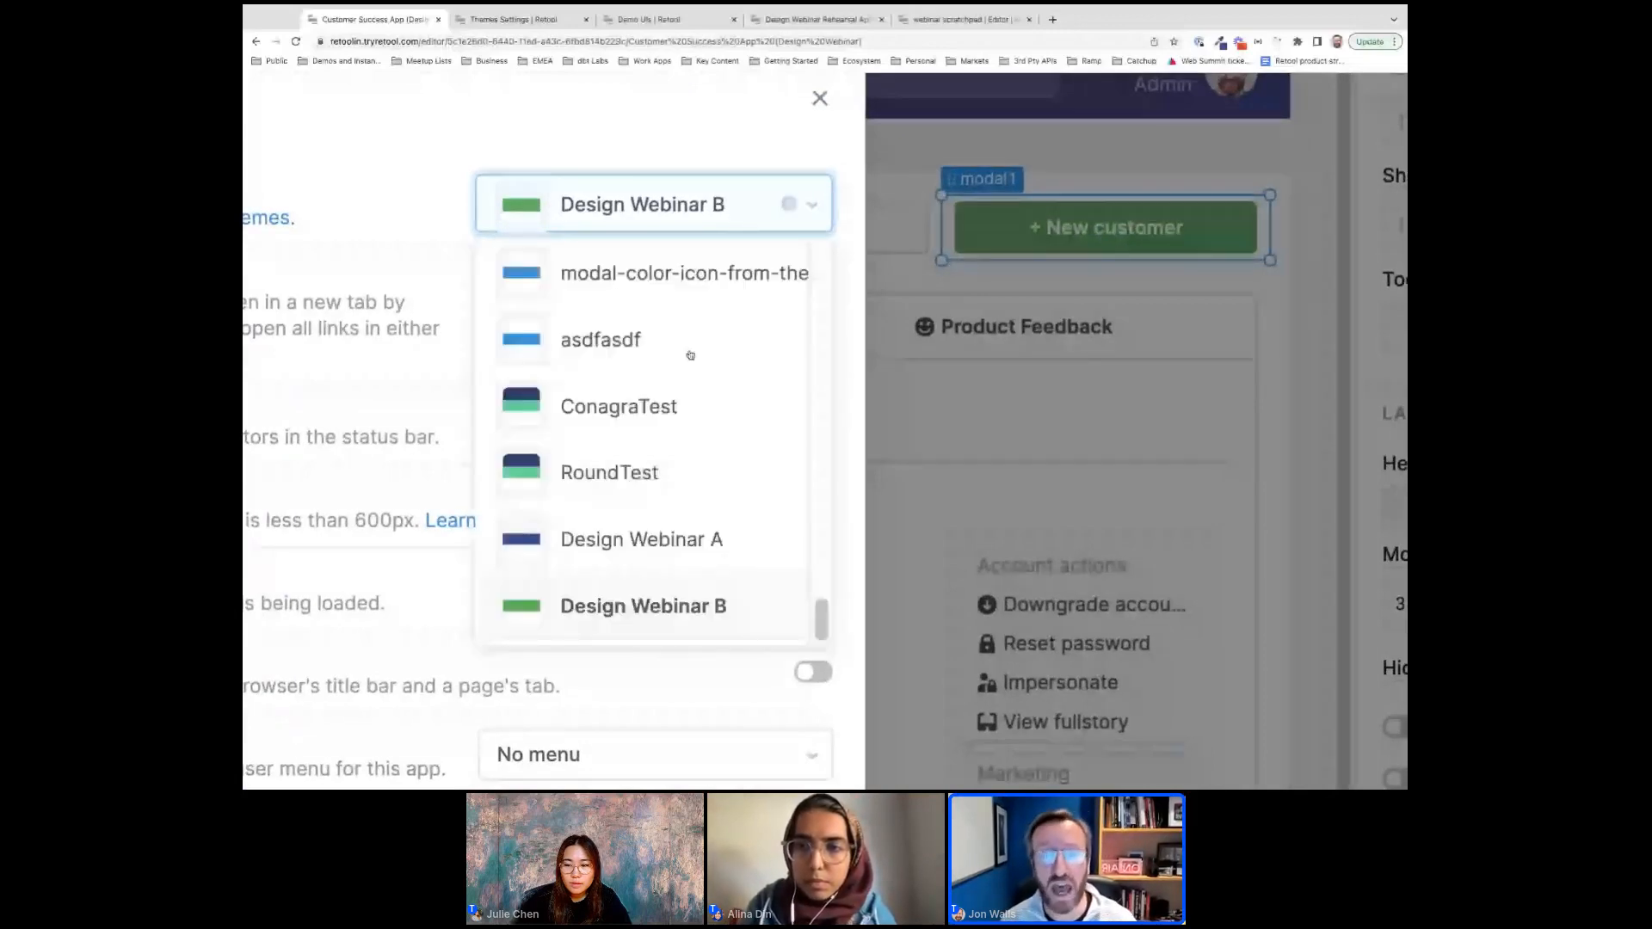
left_click(655, 528)
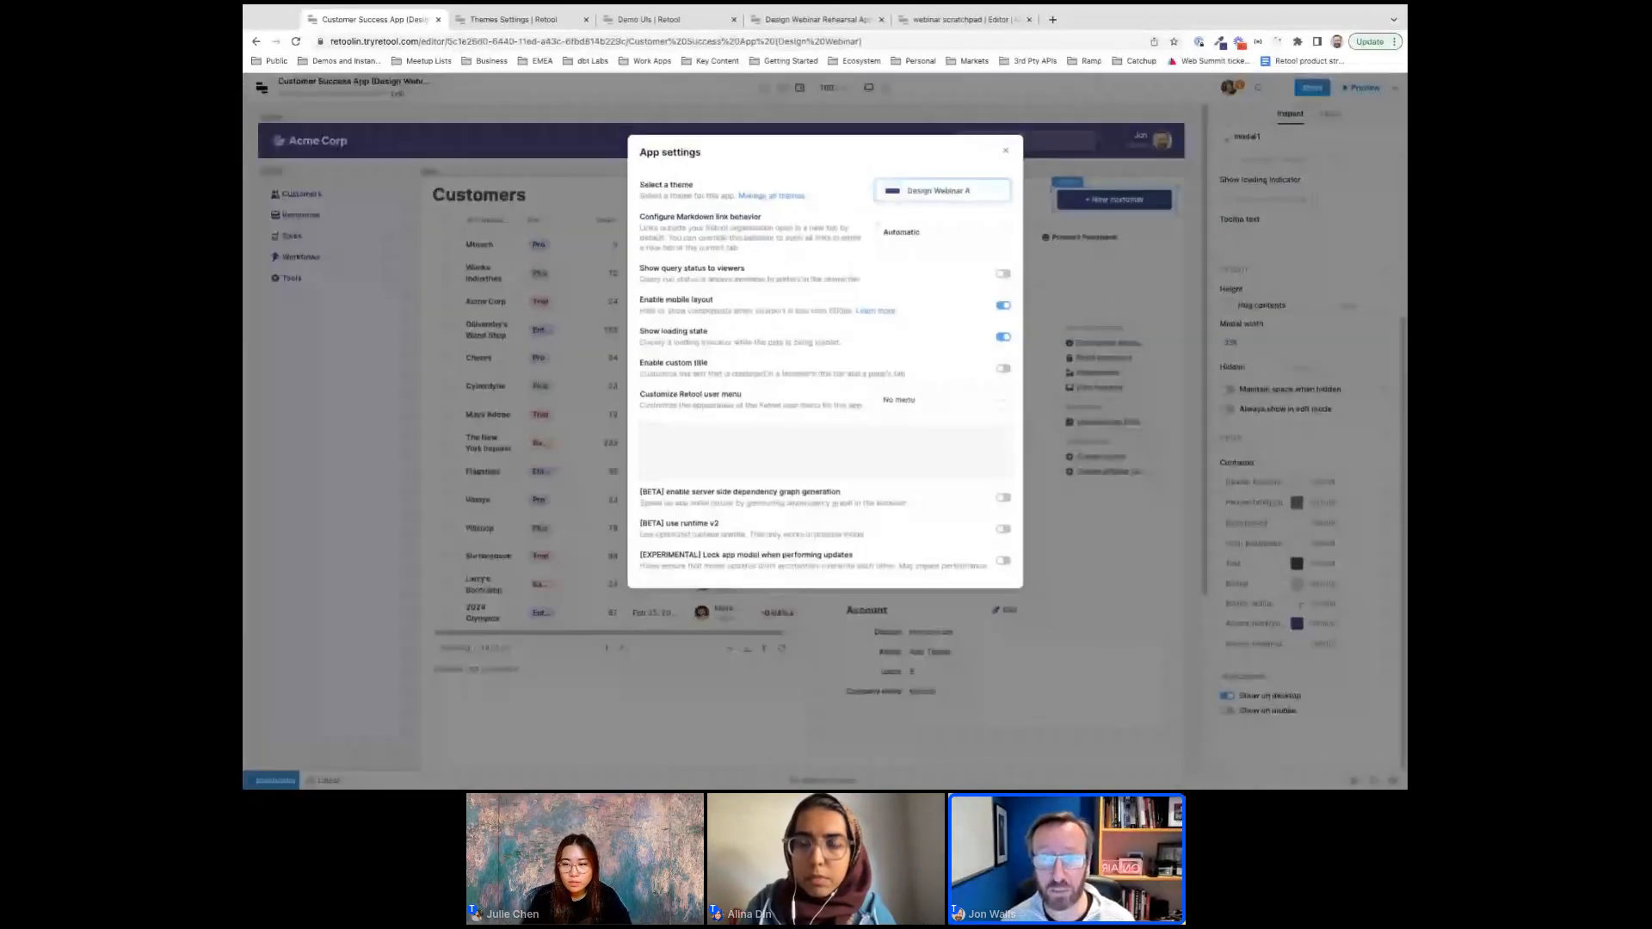
left_click(1005, 151)
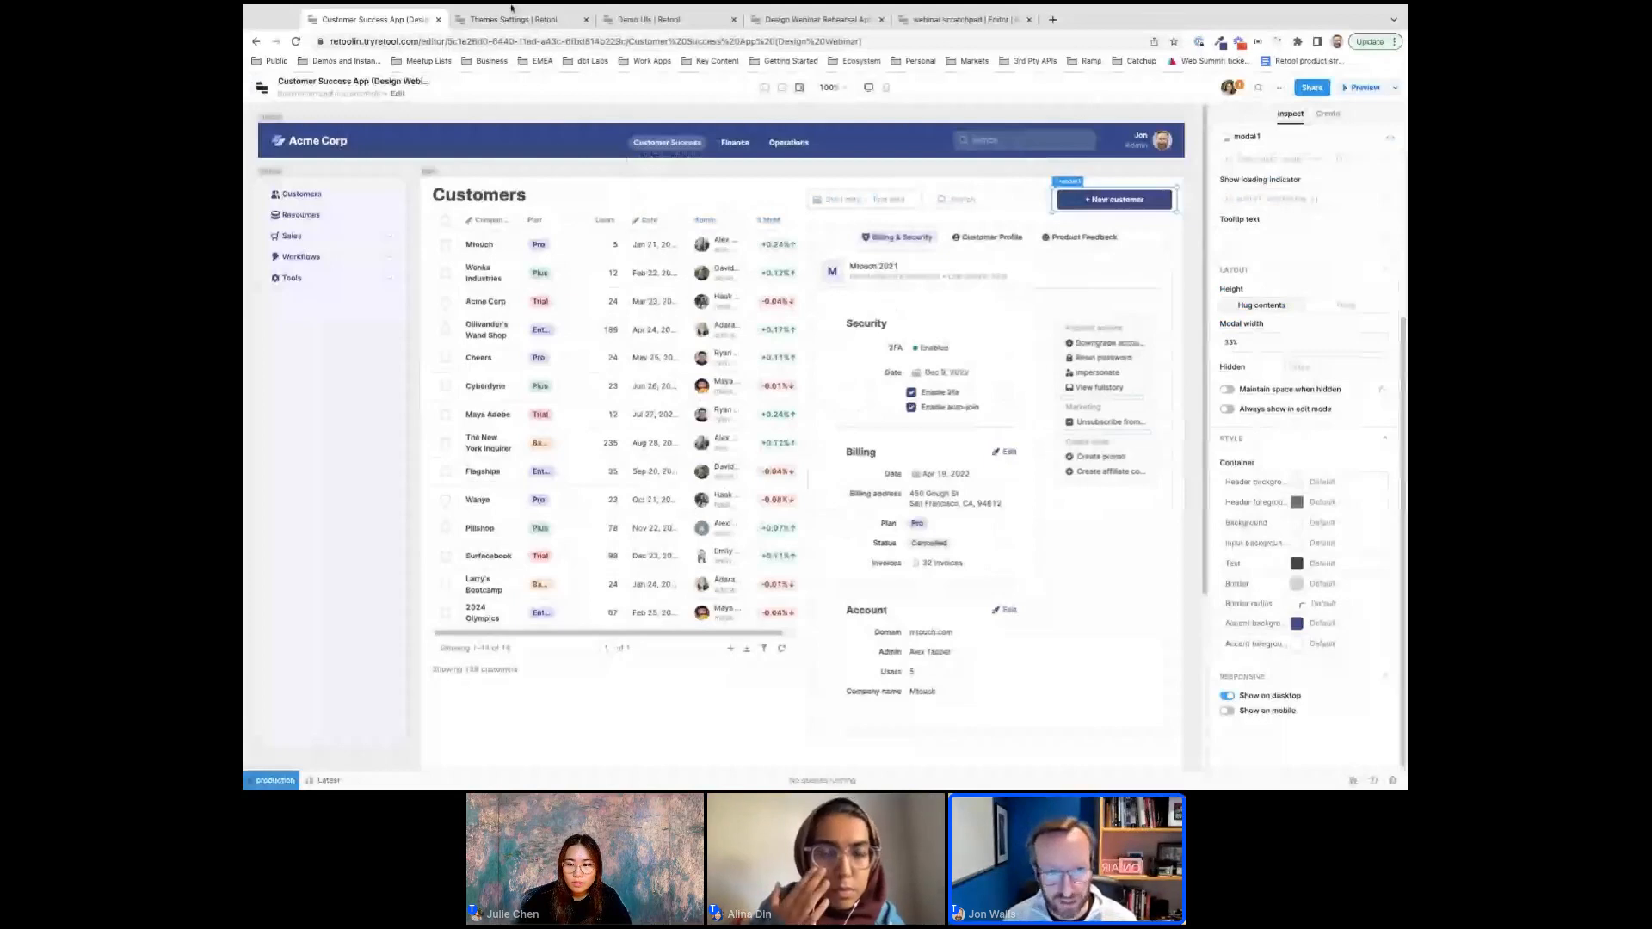
Examine the brand, text, surface, status and automatic colors of the Design Webinar A theme in the theme settings.
left_click(512, 14)
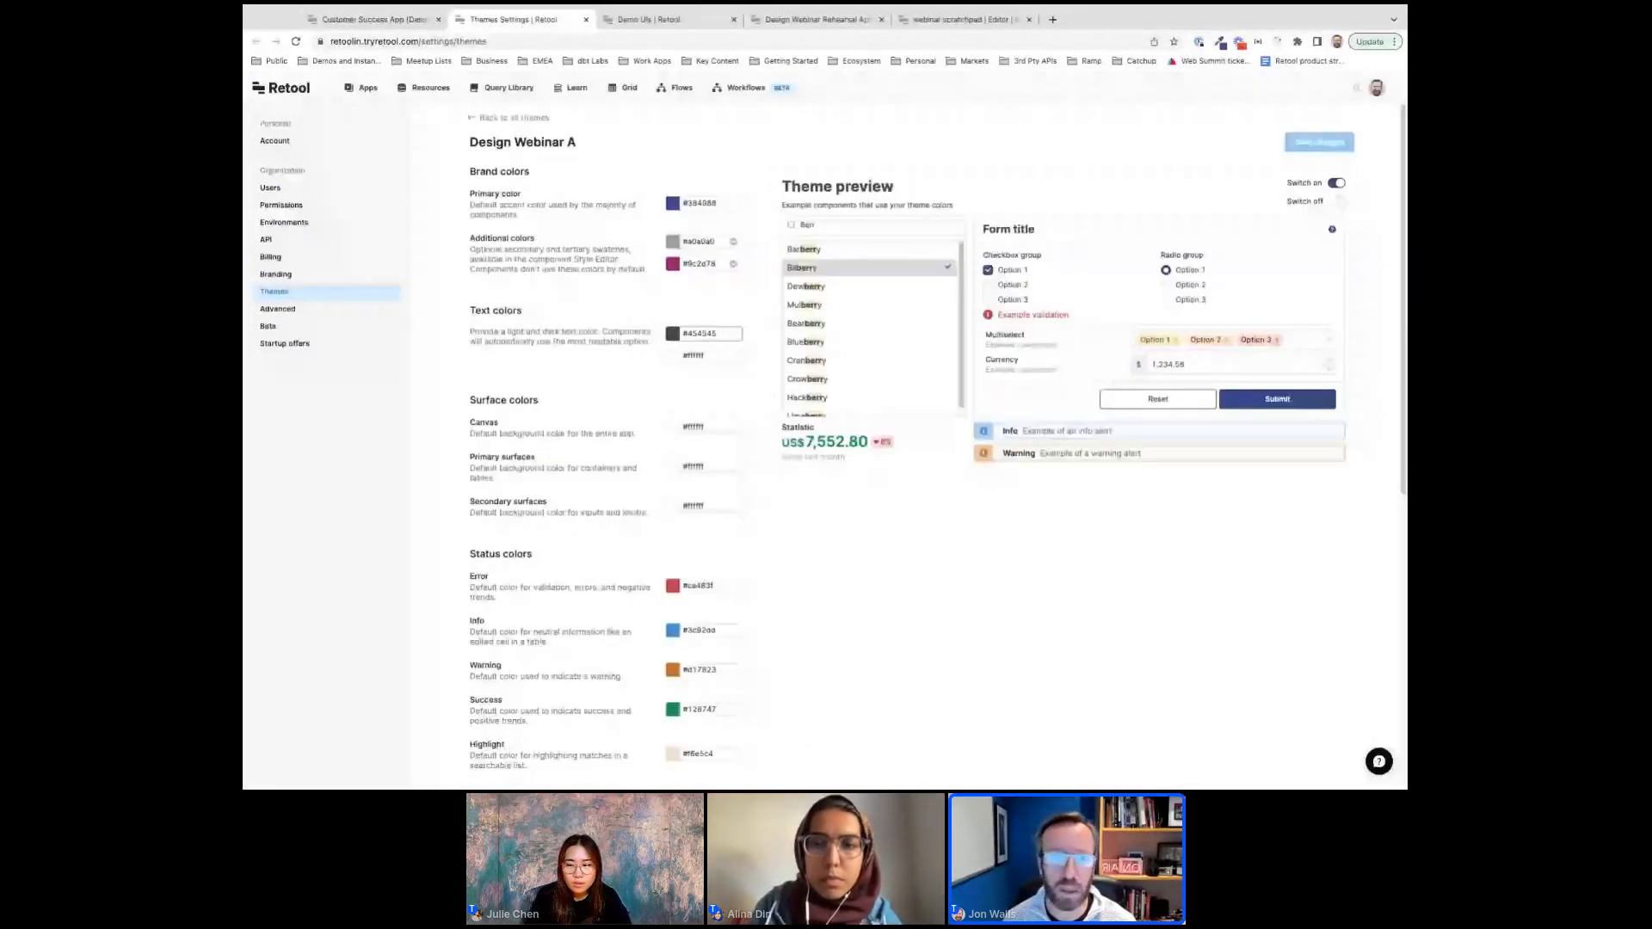
scroll(760, 223, "up", 1)
scroll(760, 224, "up", 3)
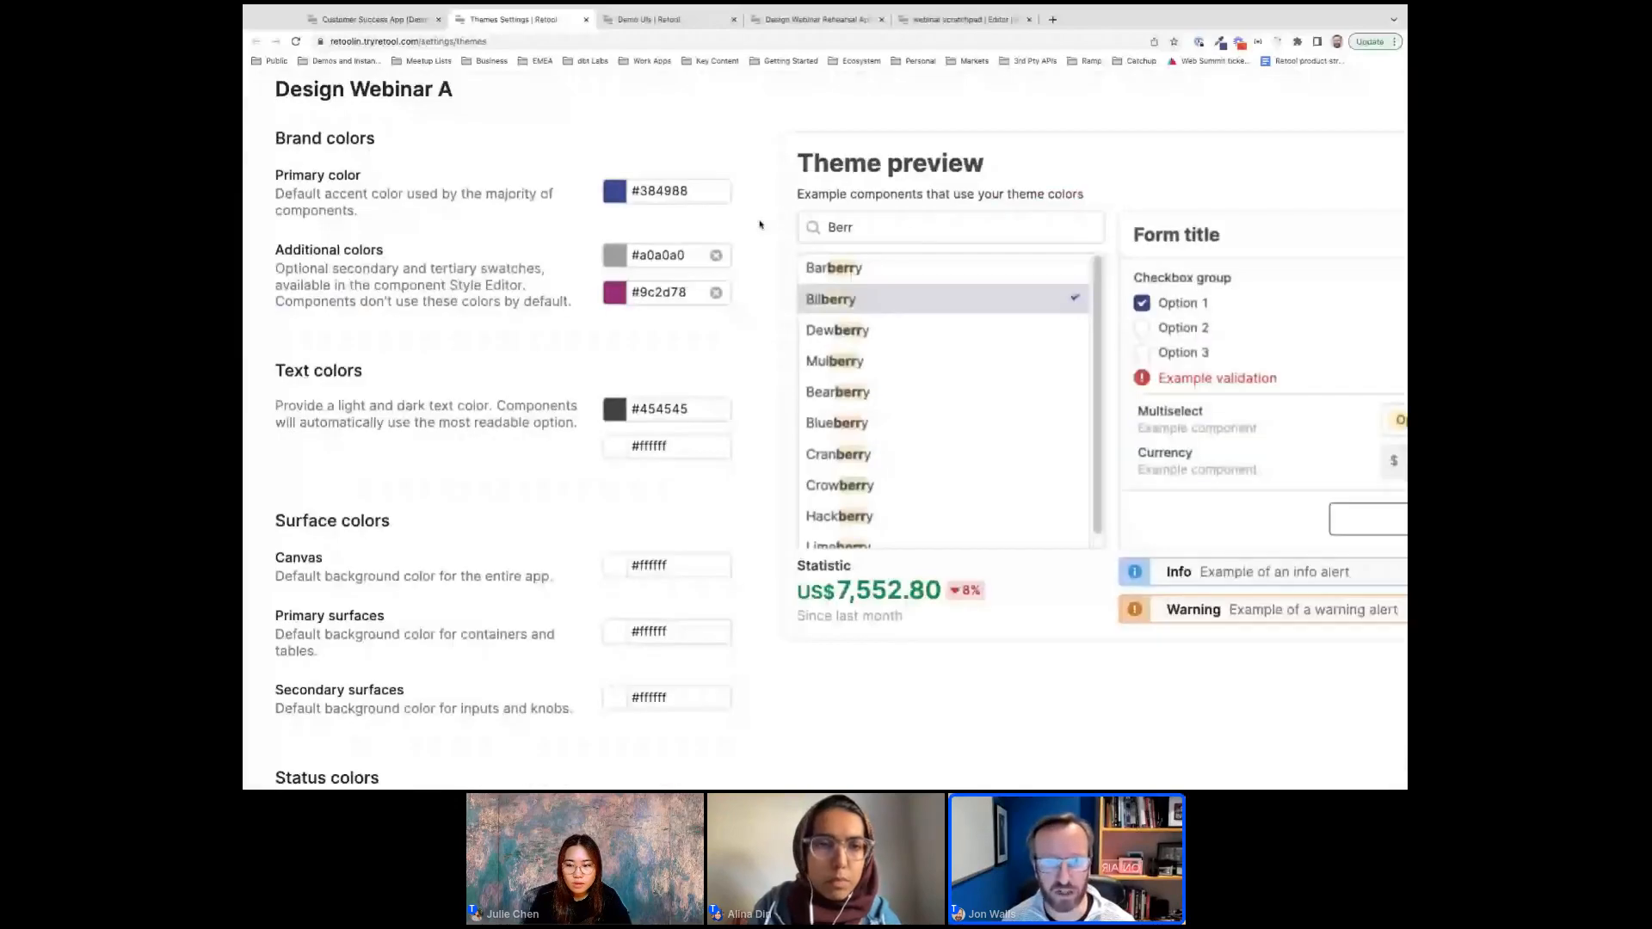
scroll(760, 224, "up", 1)
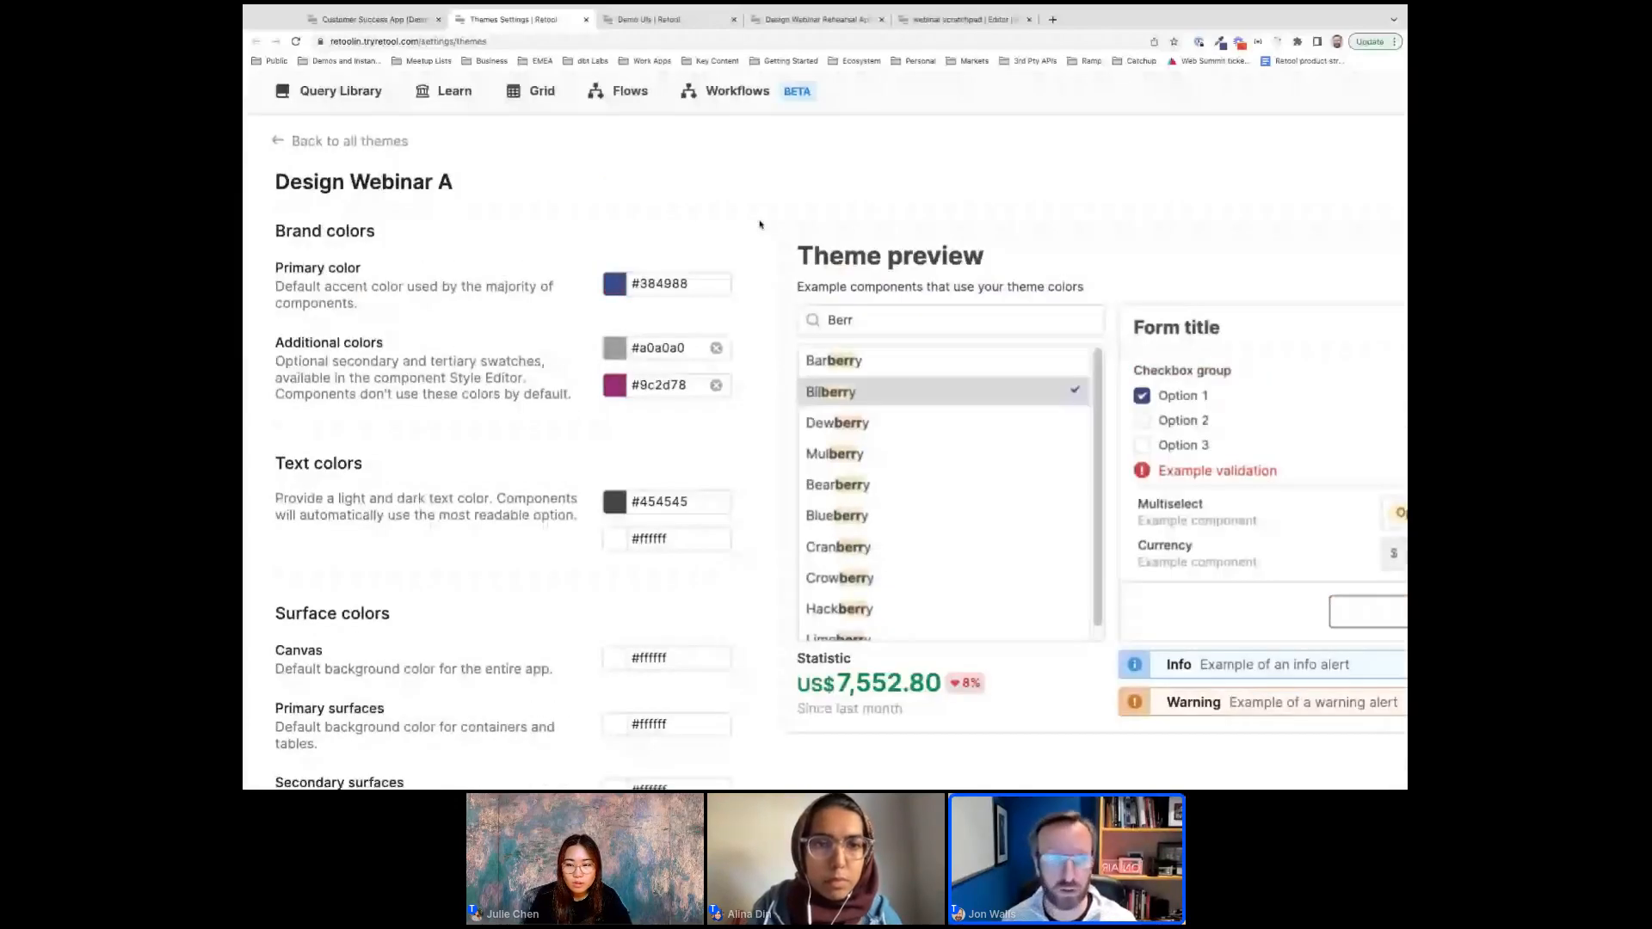
scroll(670, 293, "left", 2)
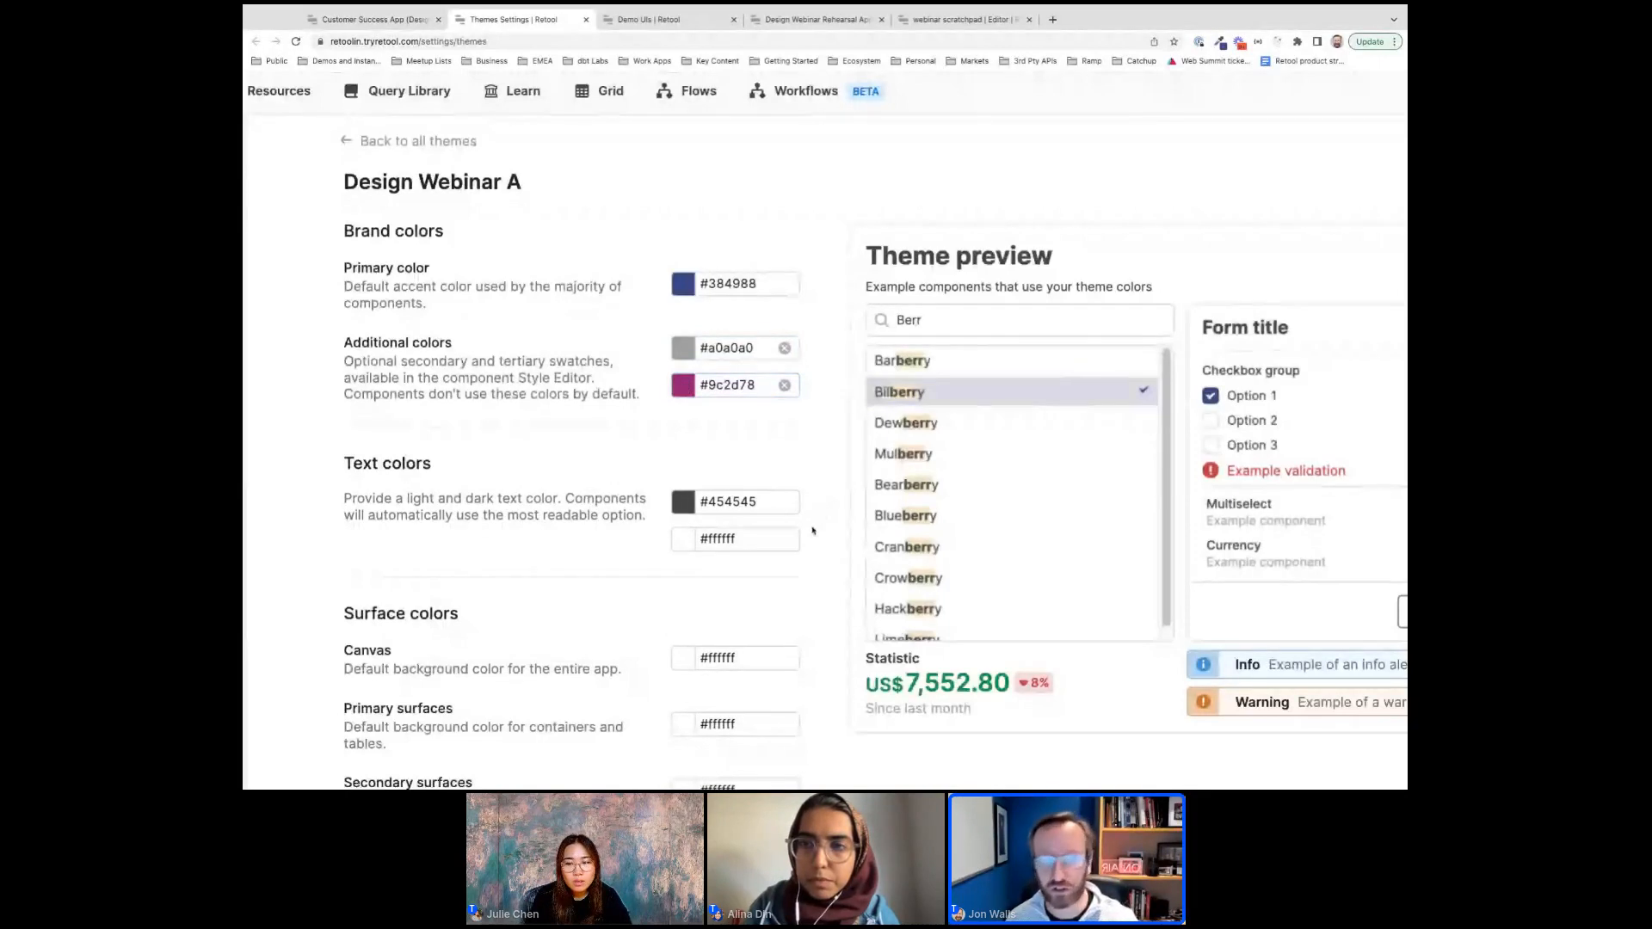
scroll(812, 530, "down", 1)
scroll(812, 530, "down", 8)
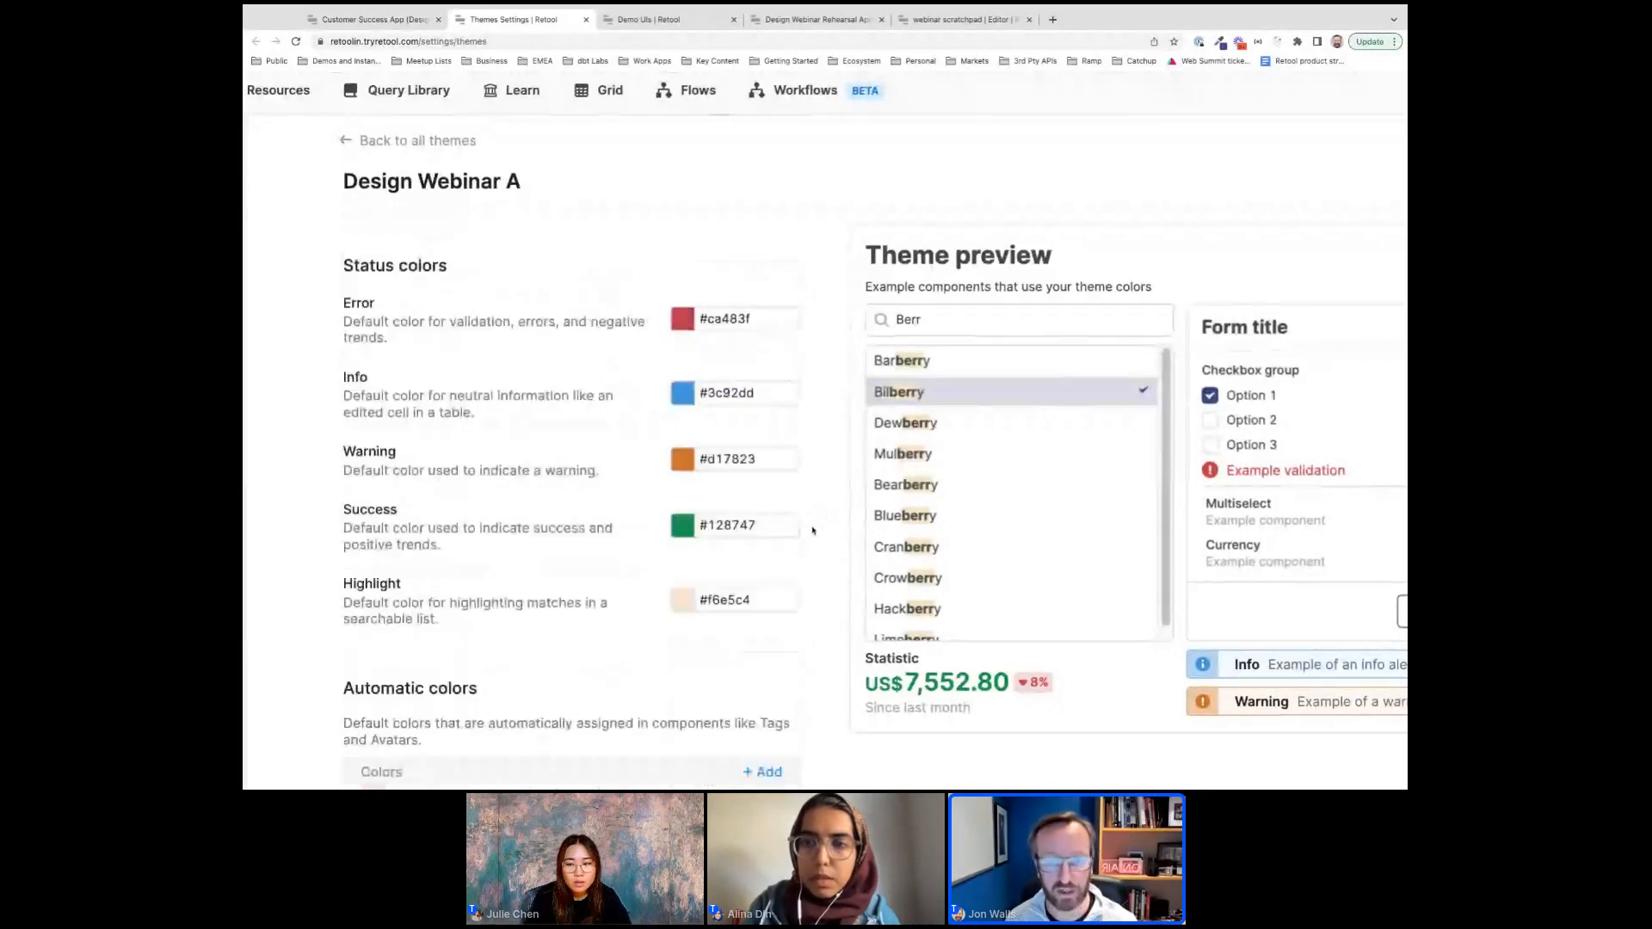
scroll(812, 530, "down", 1)
scroll(812, 530, "down", 1)
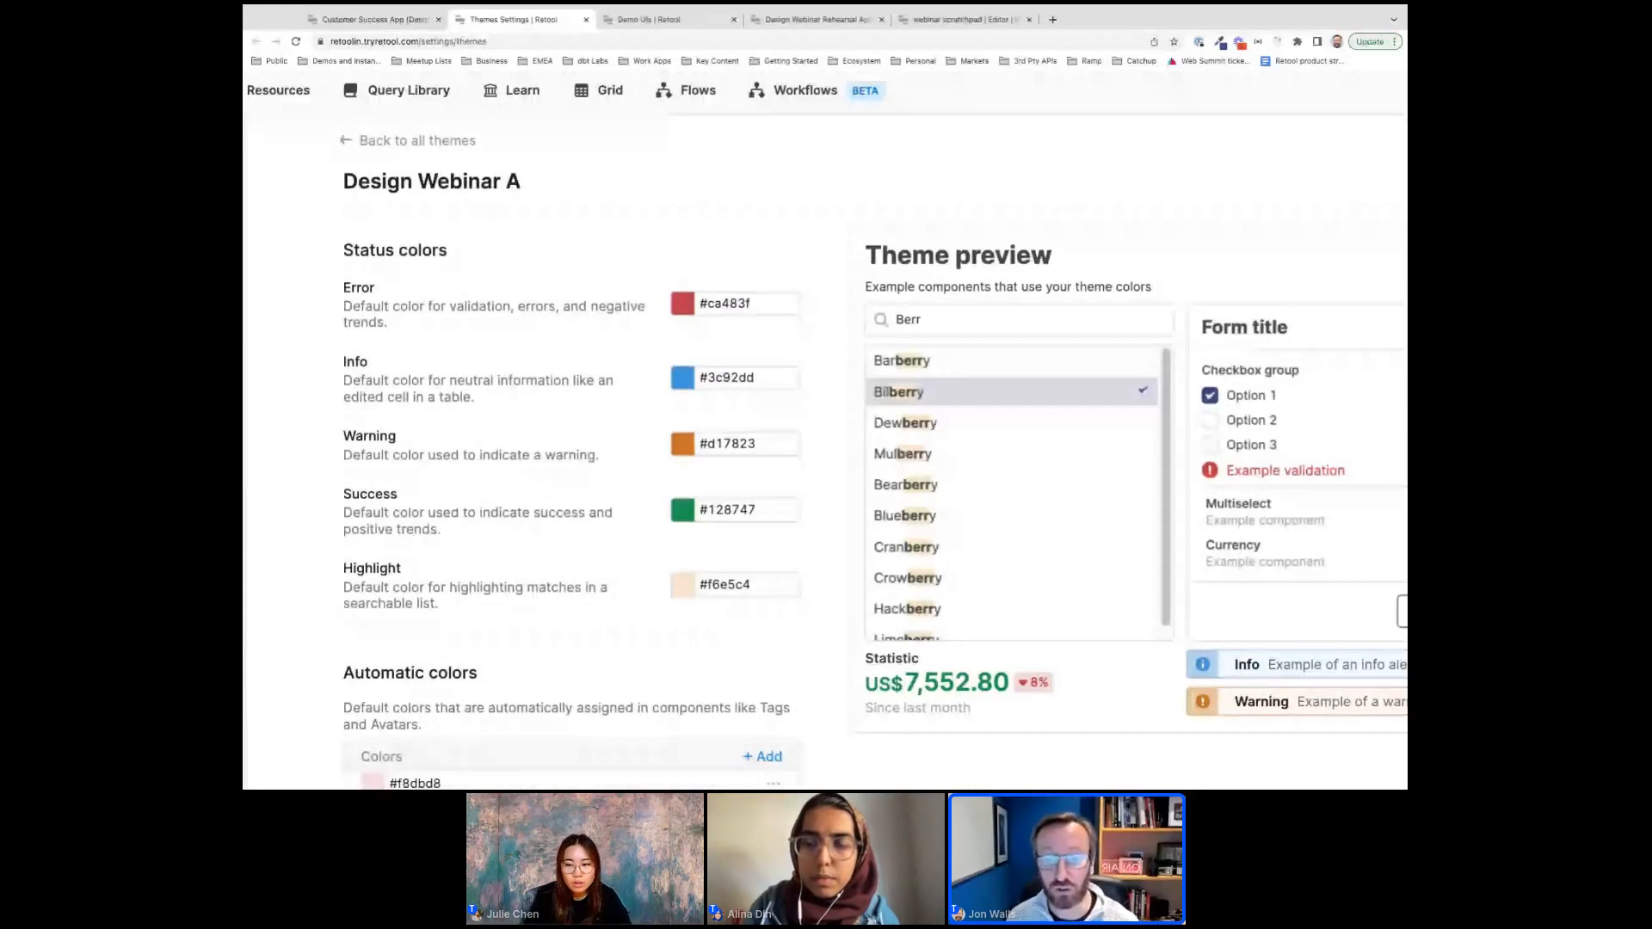
key("ctrl+minus")
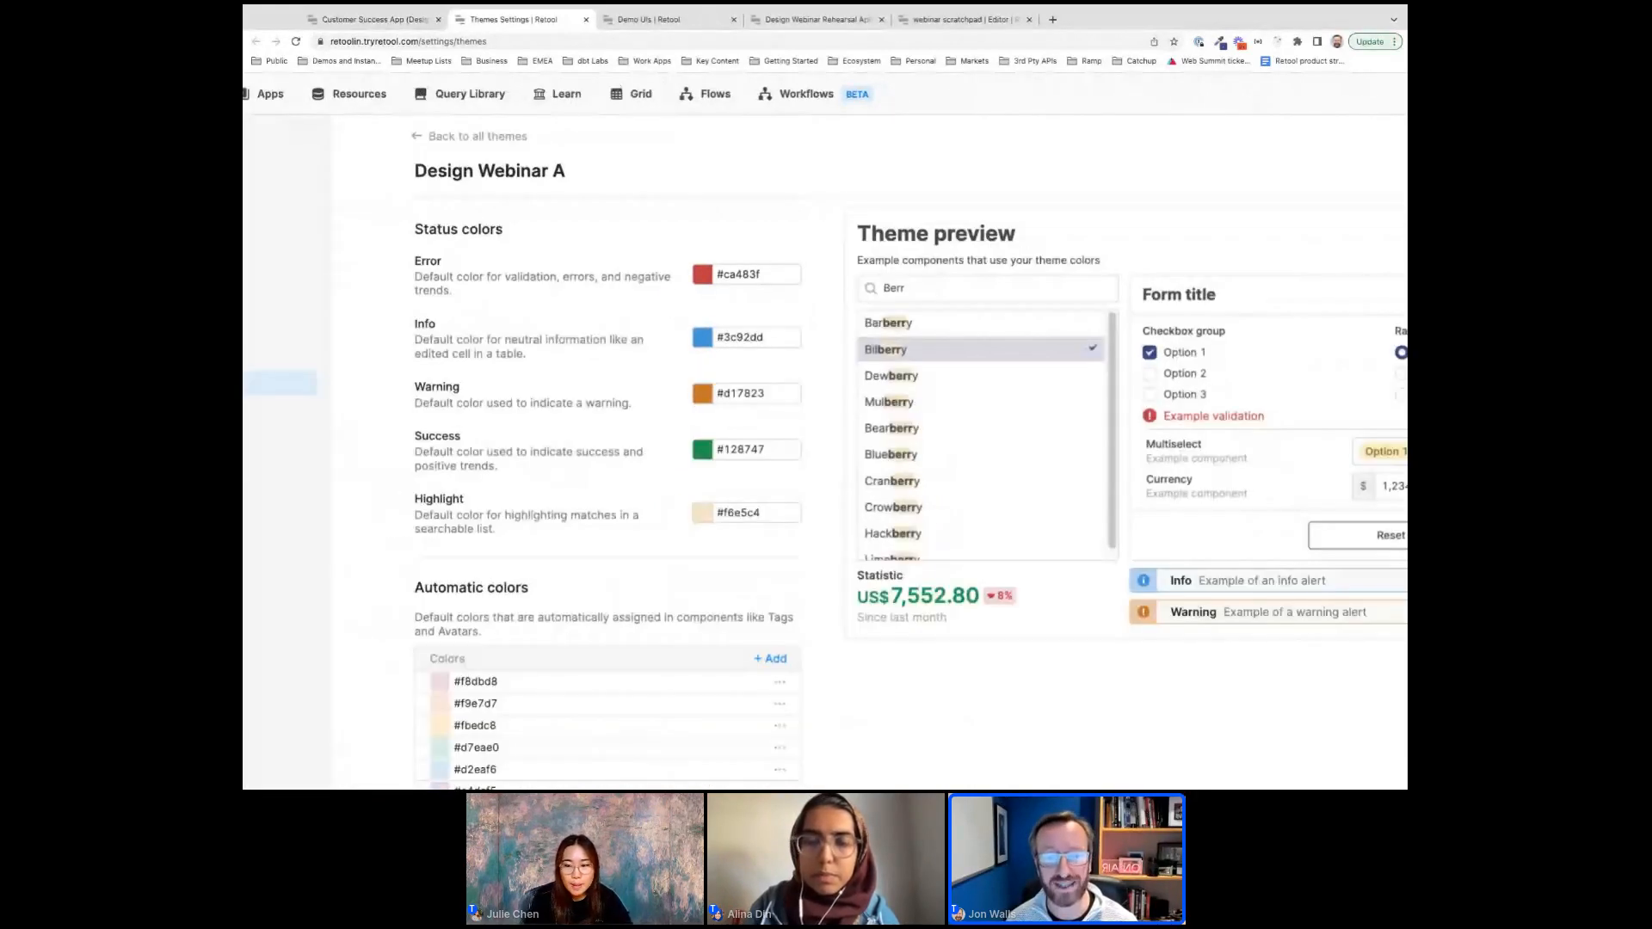
key("ctrl+minus")
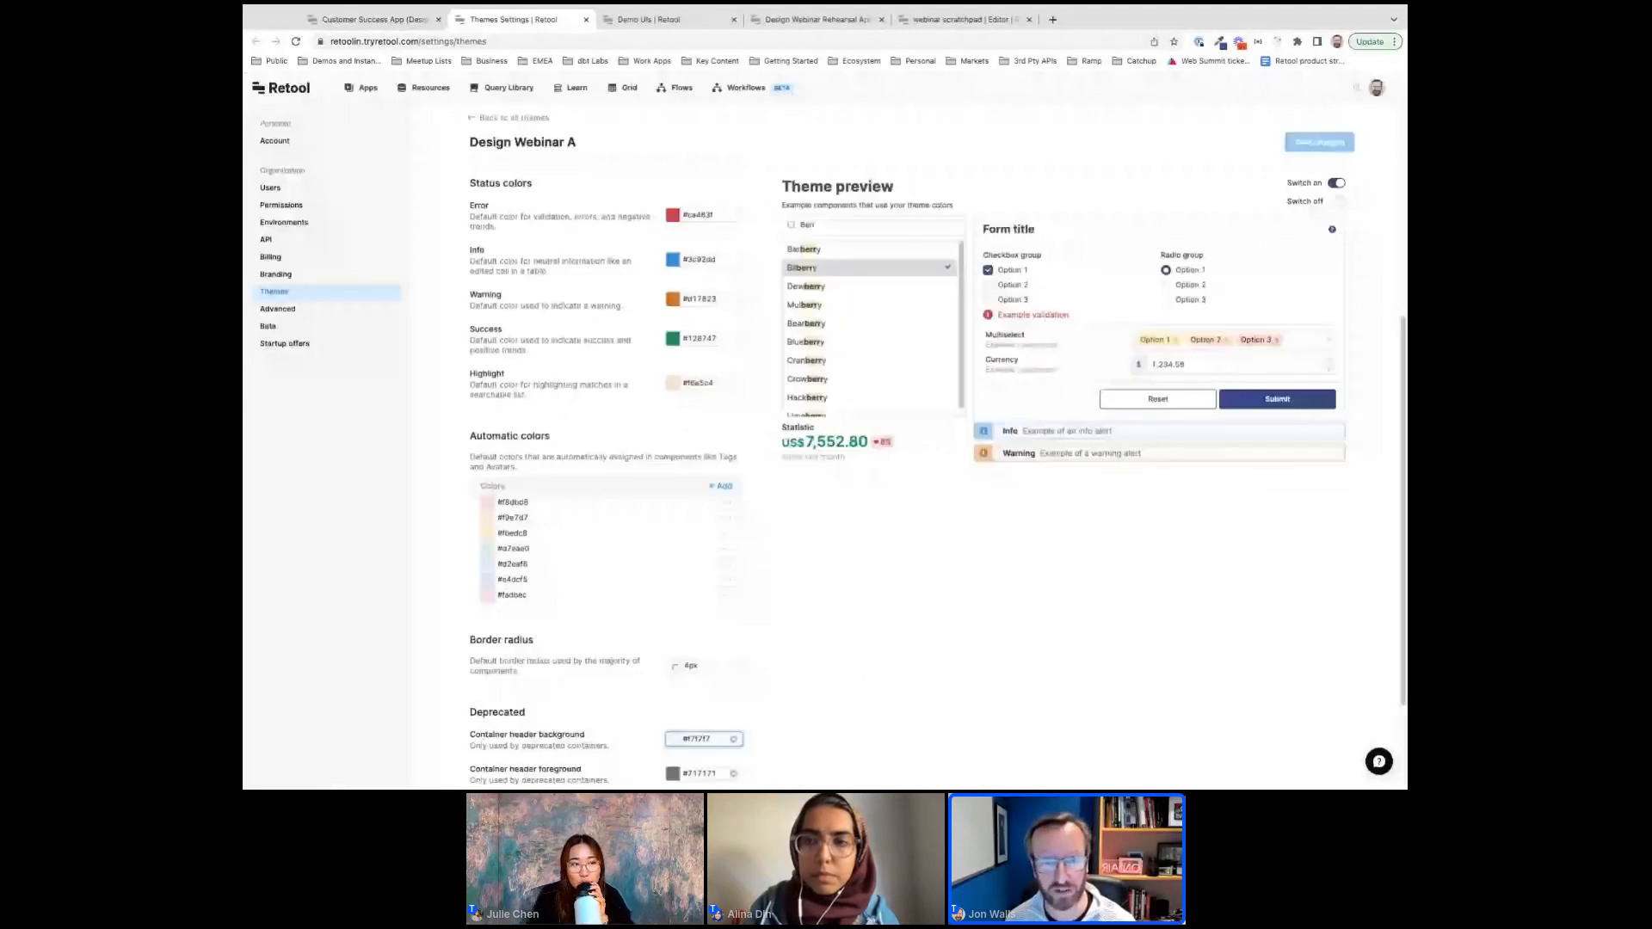
scroll(602, 431, "up", 3)
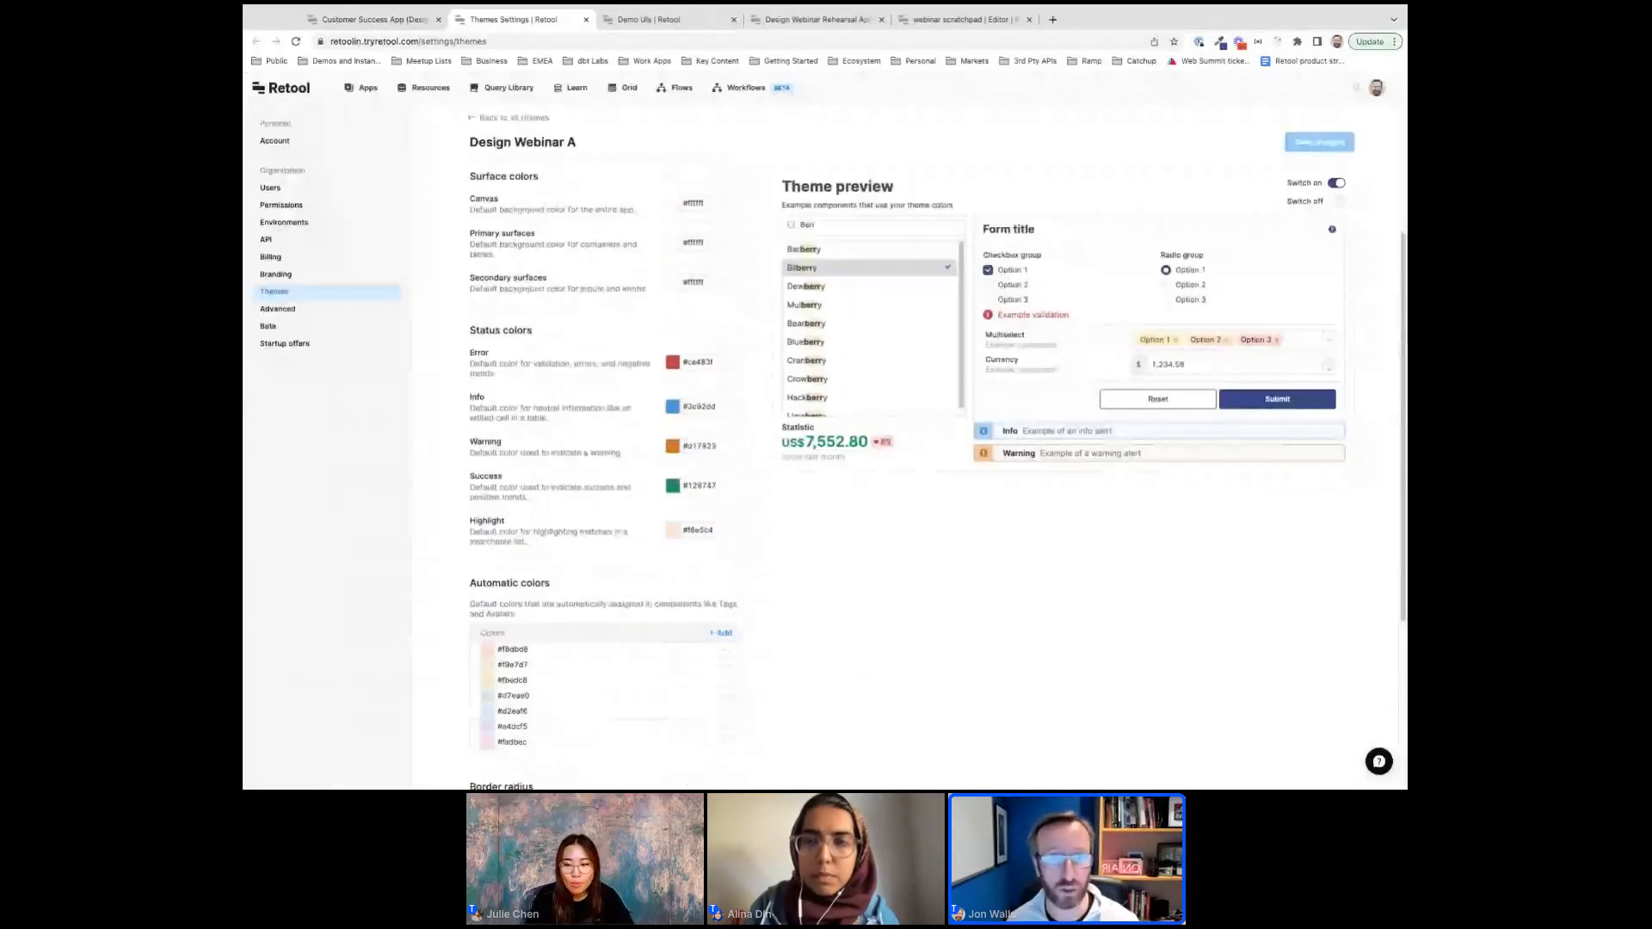
scroll(603, 474, "up", 1)
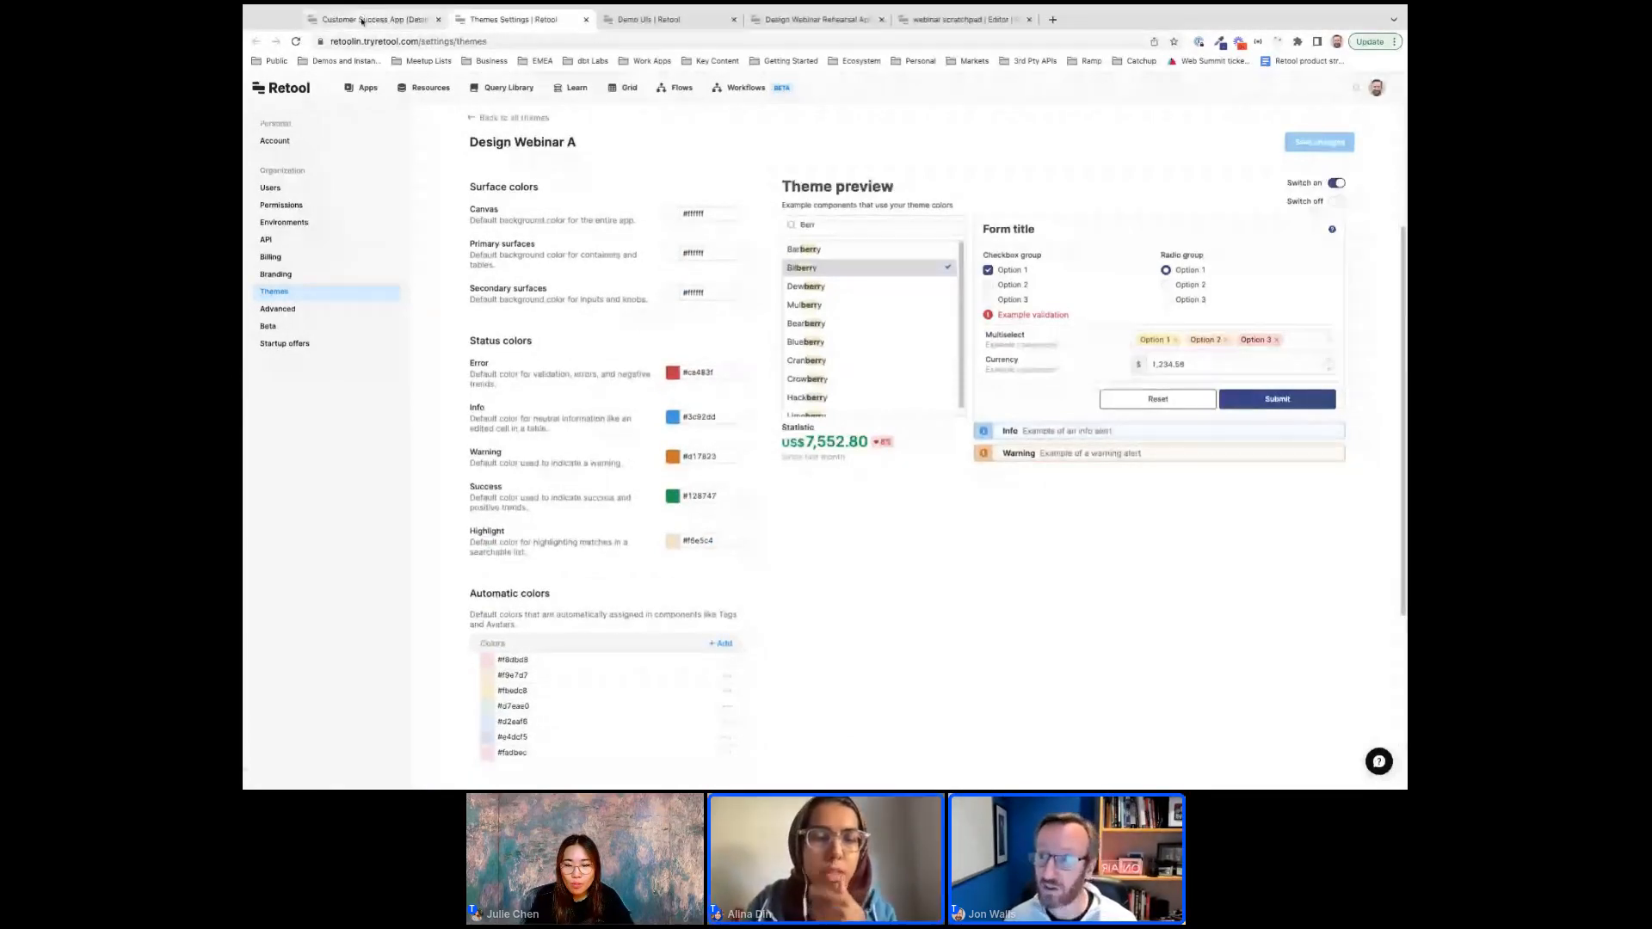
Return to the Customer Success app and examine the style colors of the Account actions text.
left_click(361, 21)
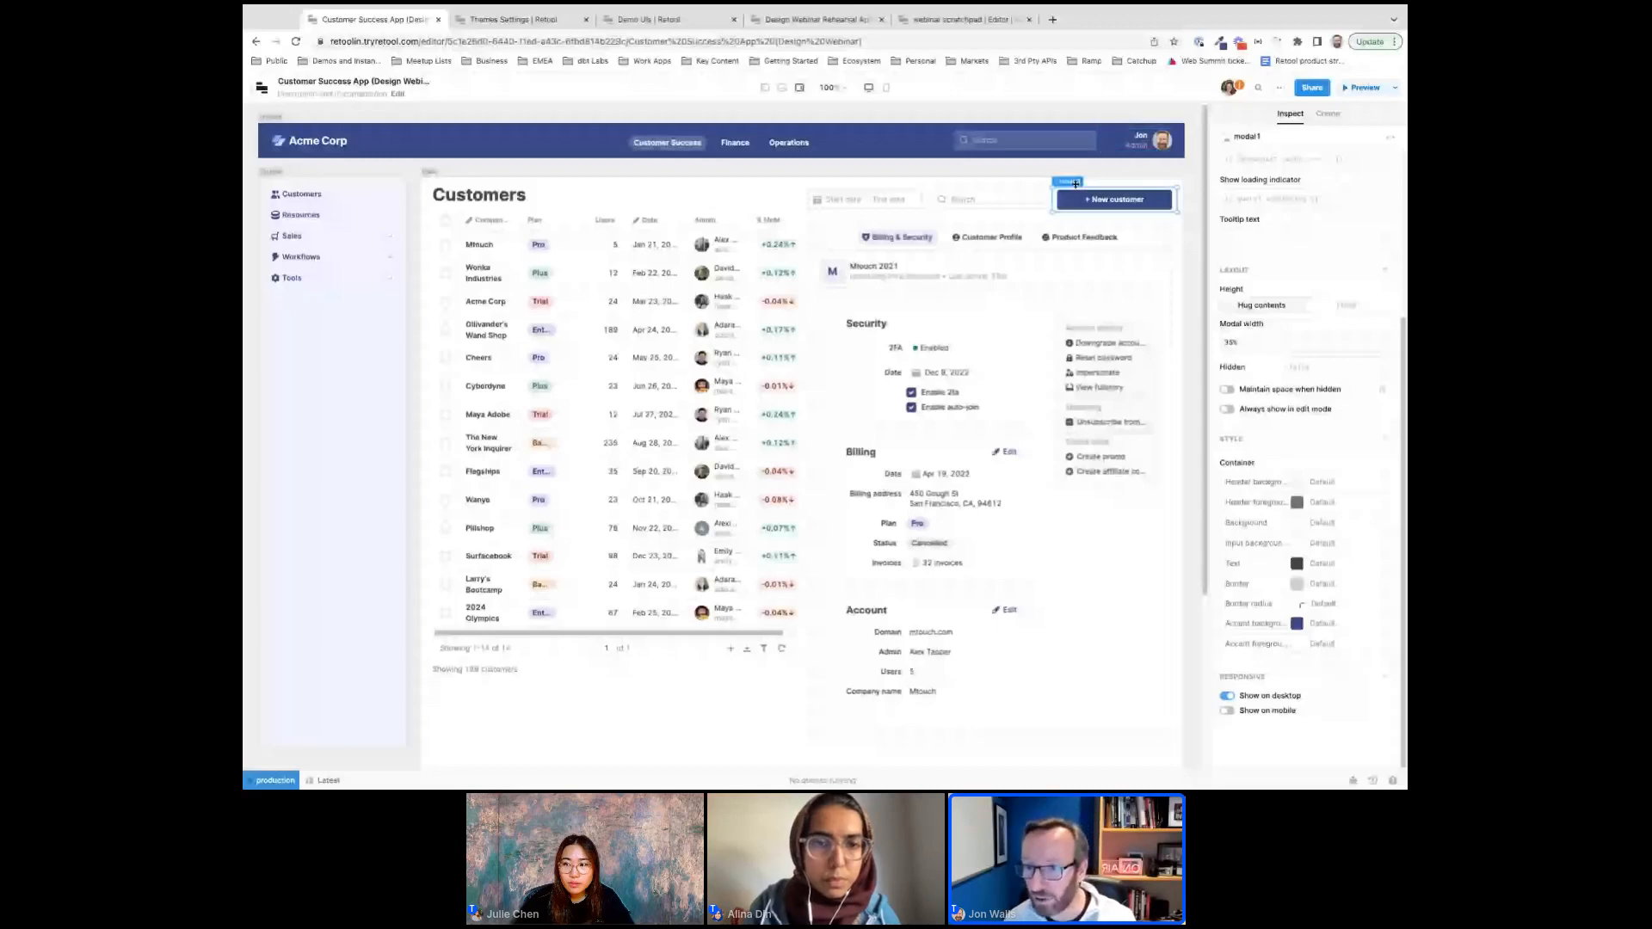
left_click(1123, 331)
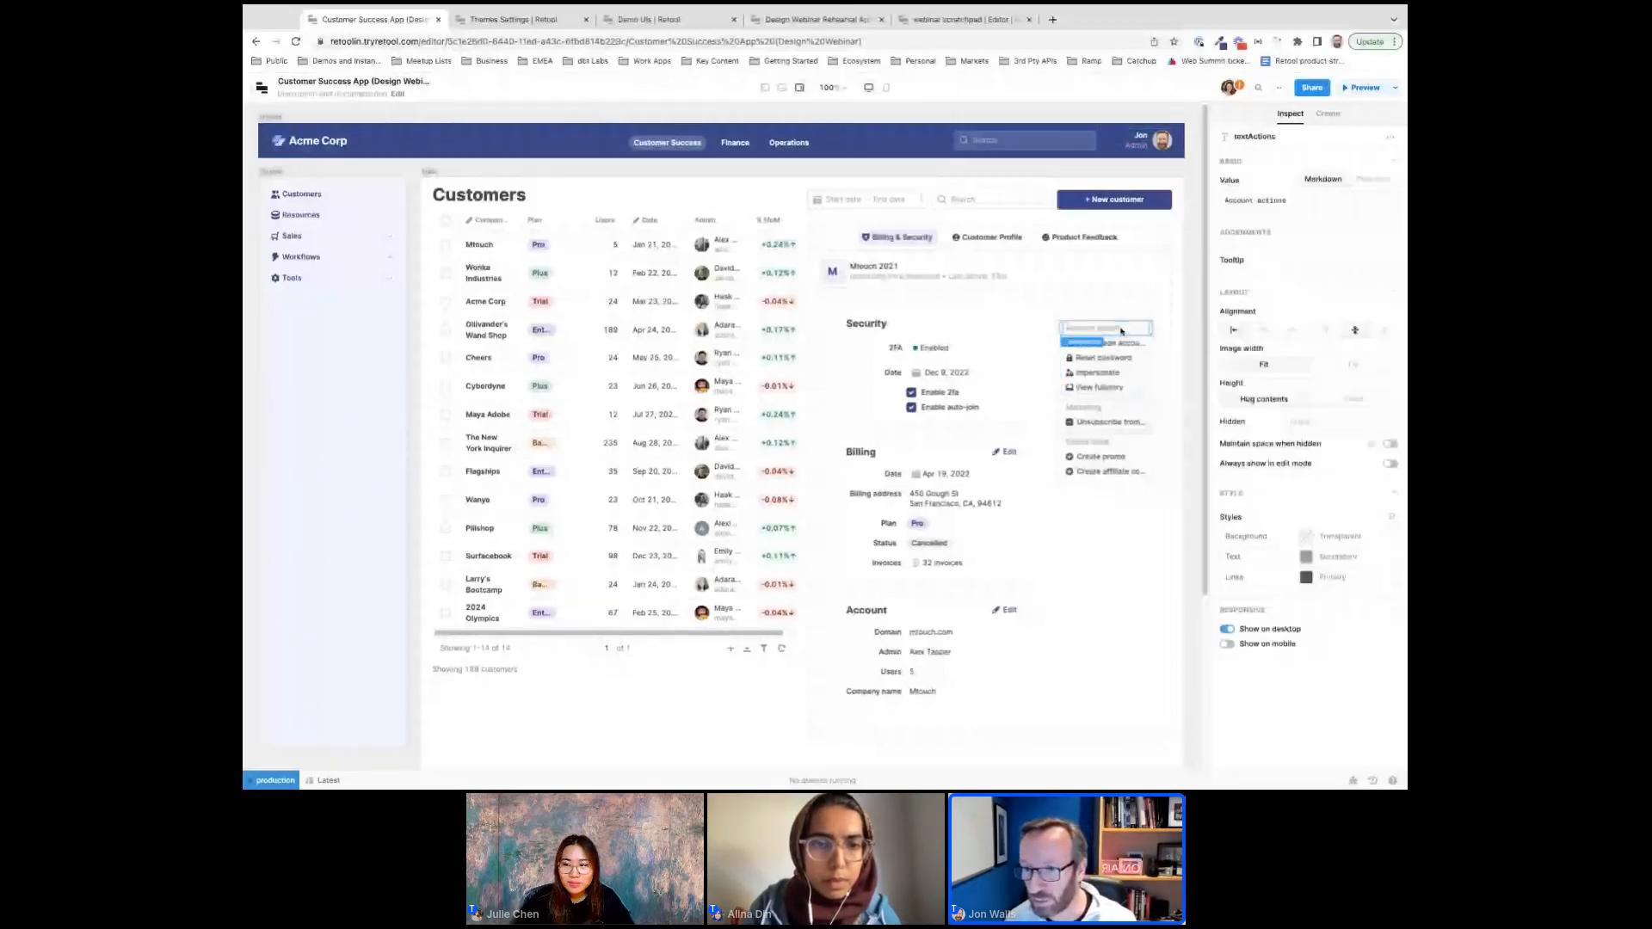
scroll(1242, 591, "up", 5)
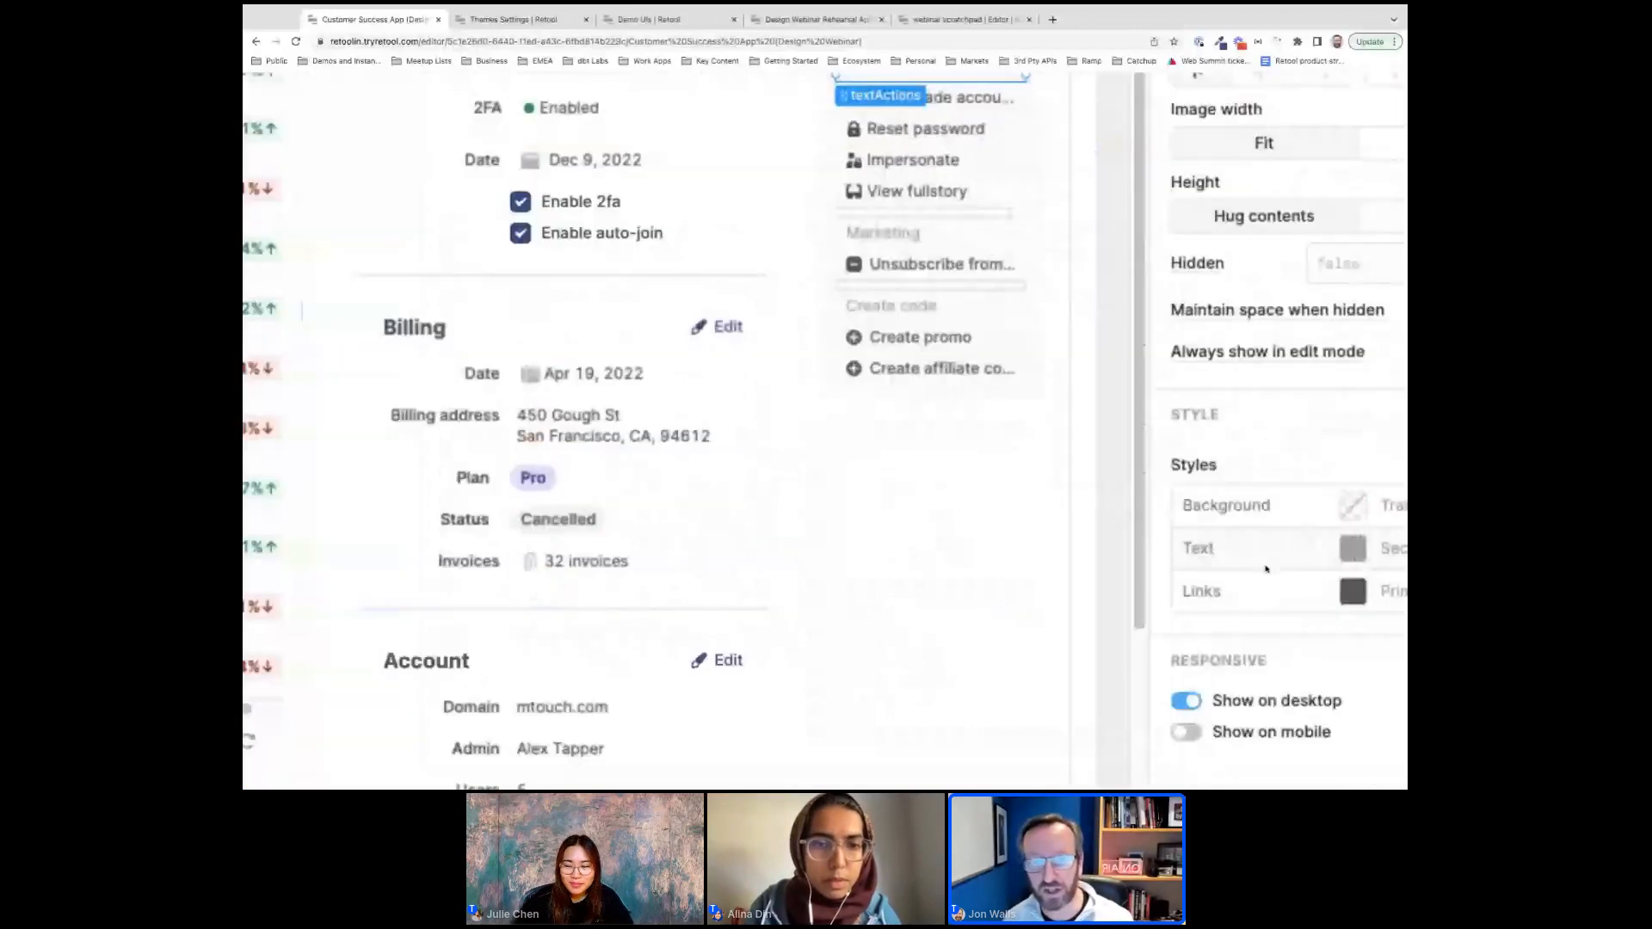
scroll(1266, 568, "right", 4)
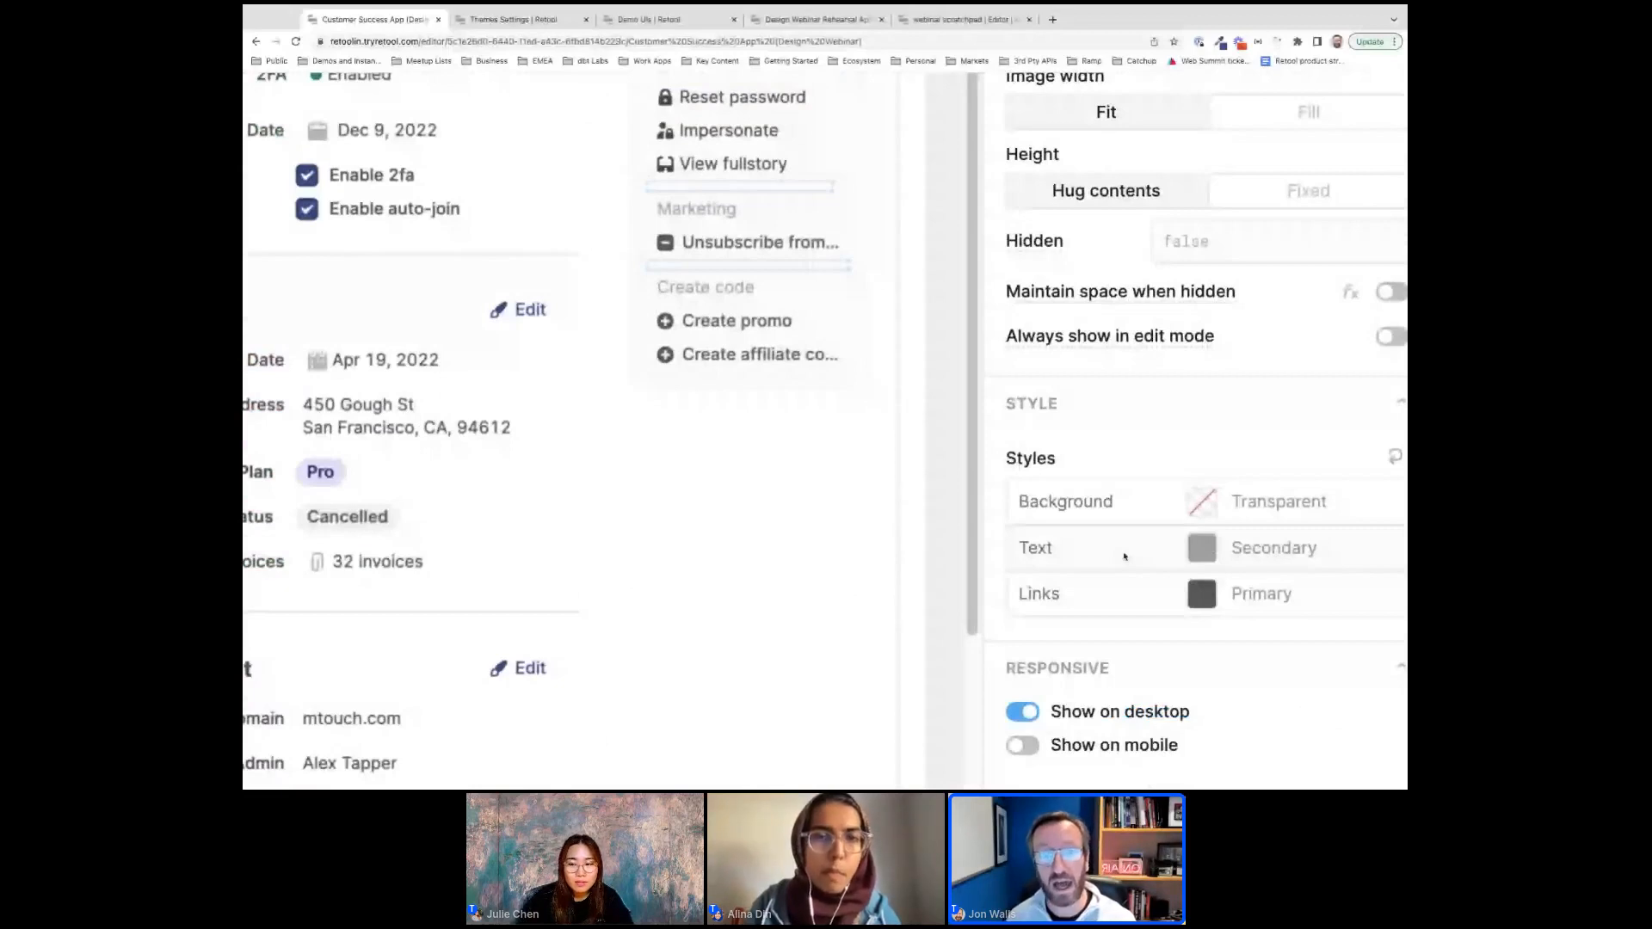
Examine the theme color expression of the Enabled option in the 2FA select, including the available theme values.
scroll(953, 482, "down", 3)
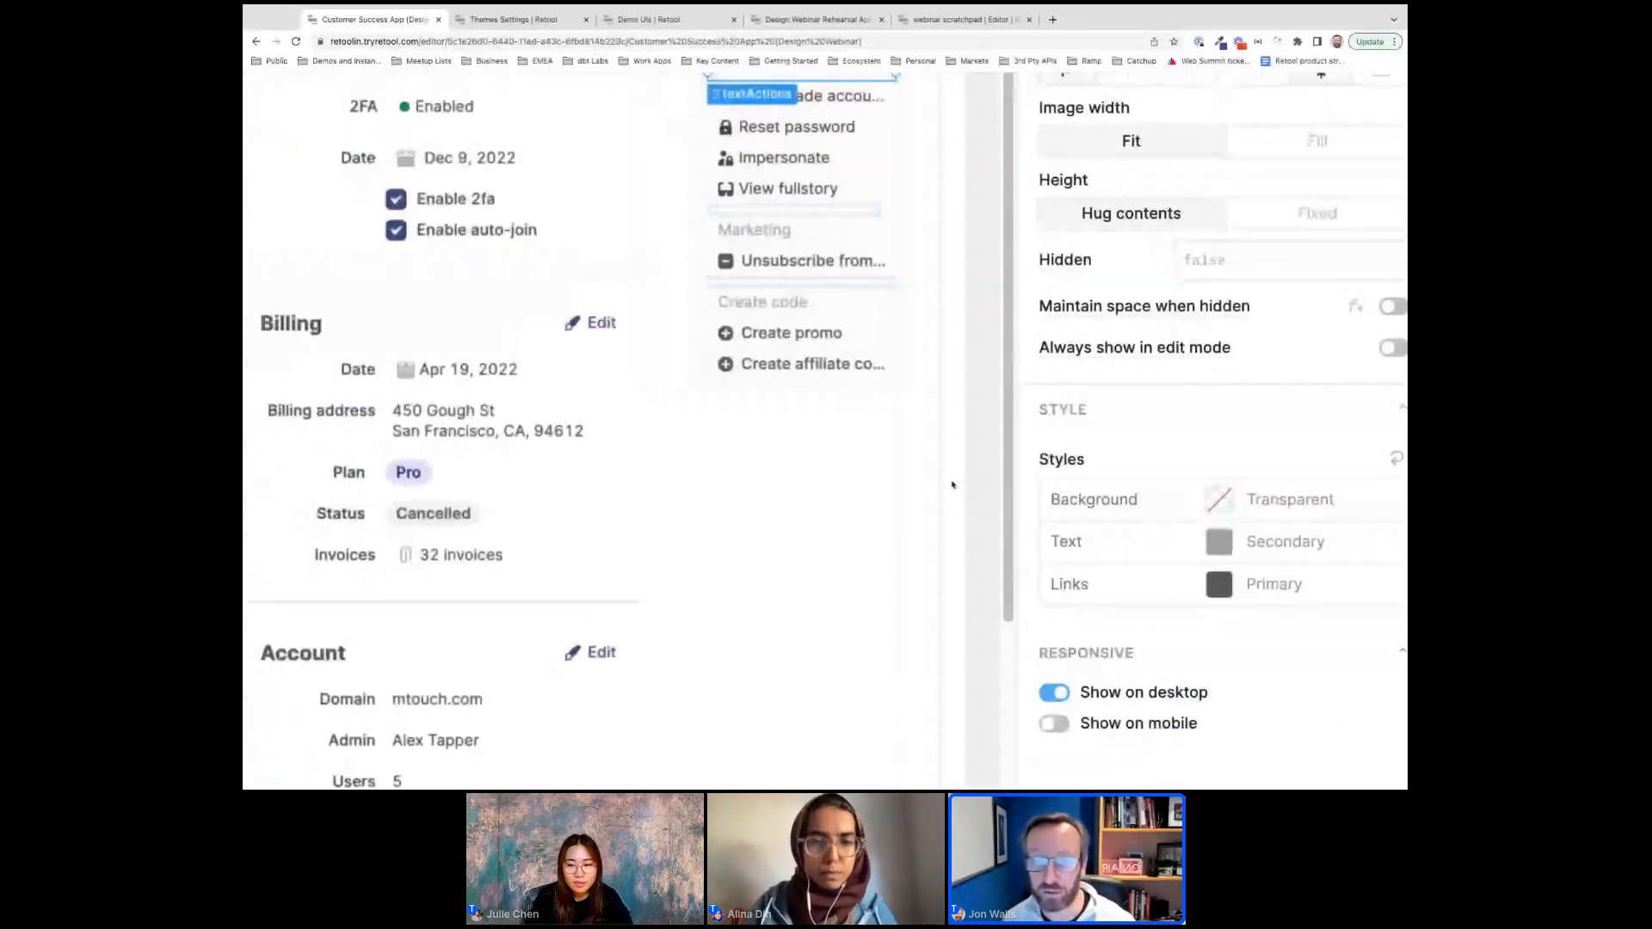
scroll(953, 485, "down", 3)
left_click(889, 305)
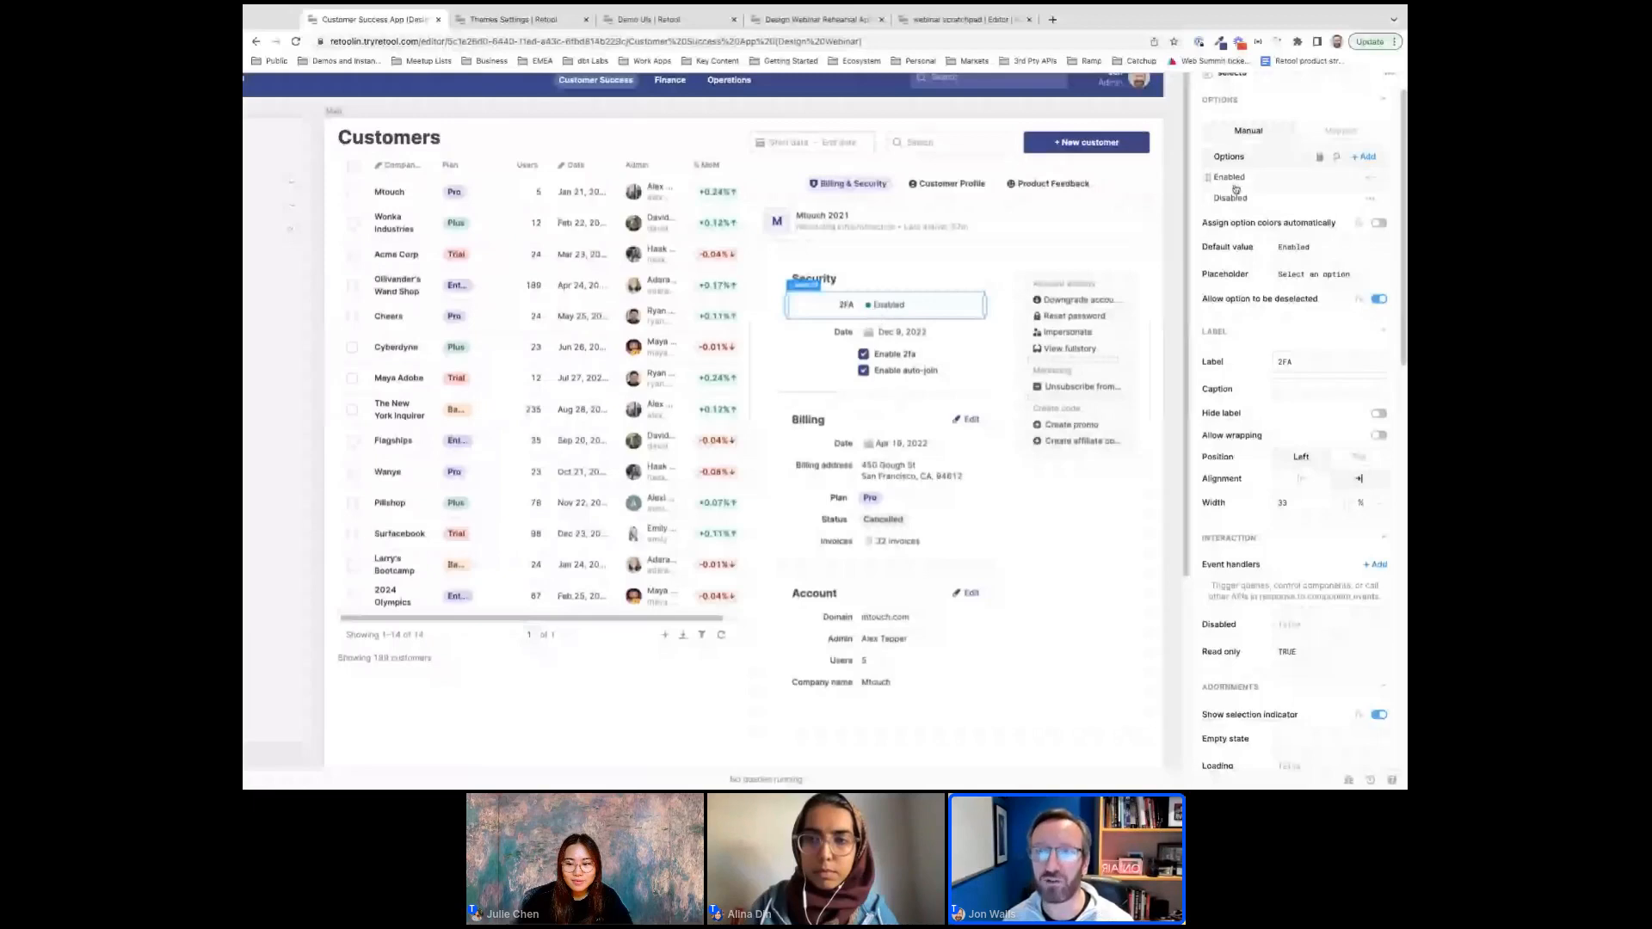
left_click(1229, 178)
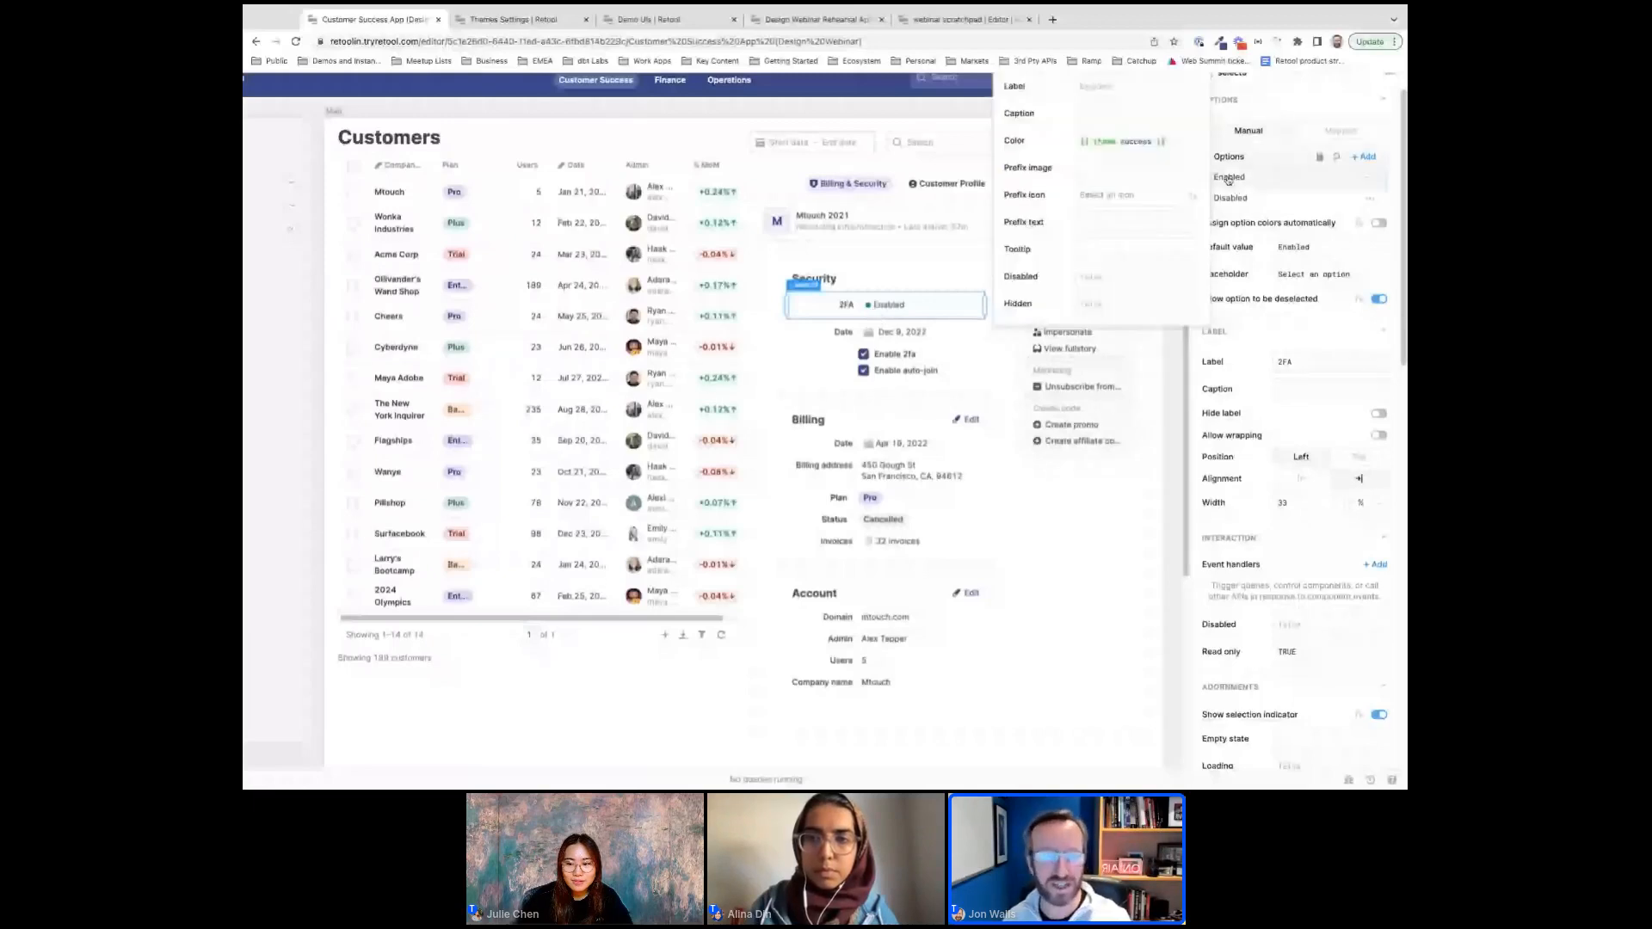
left_click(1140, 141)
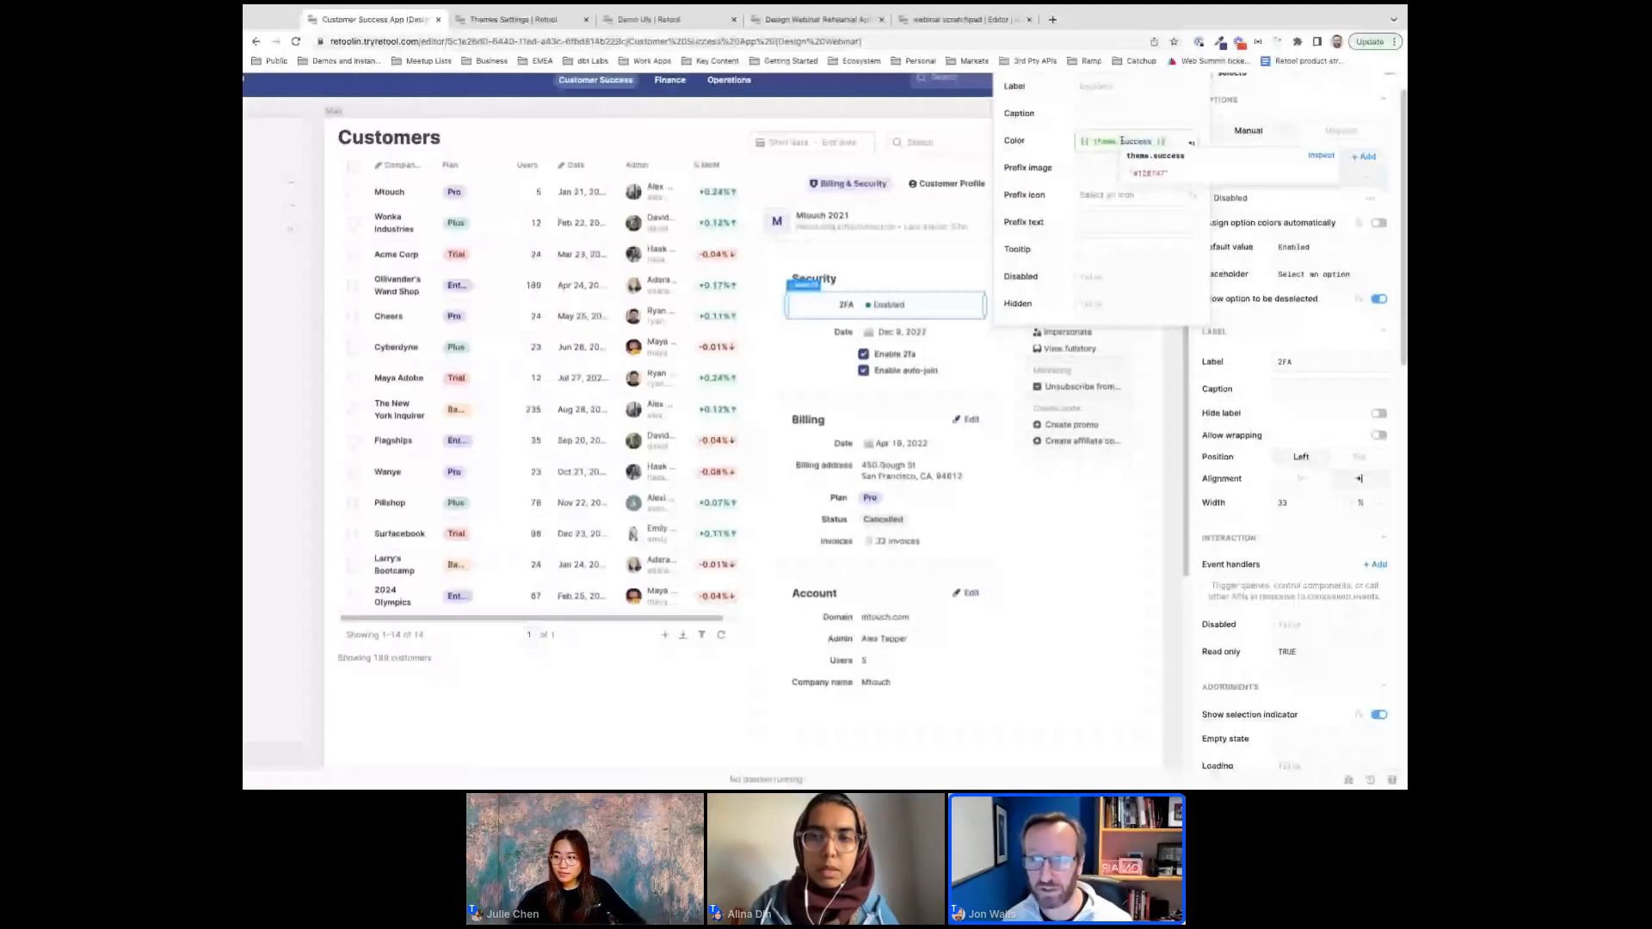
left_click(1106, 143)
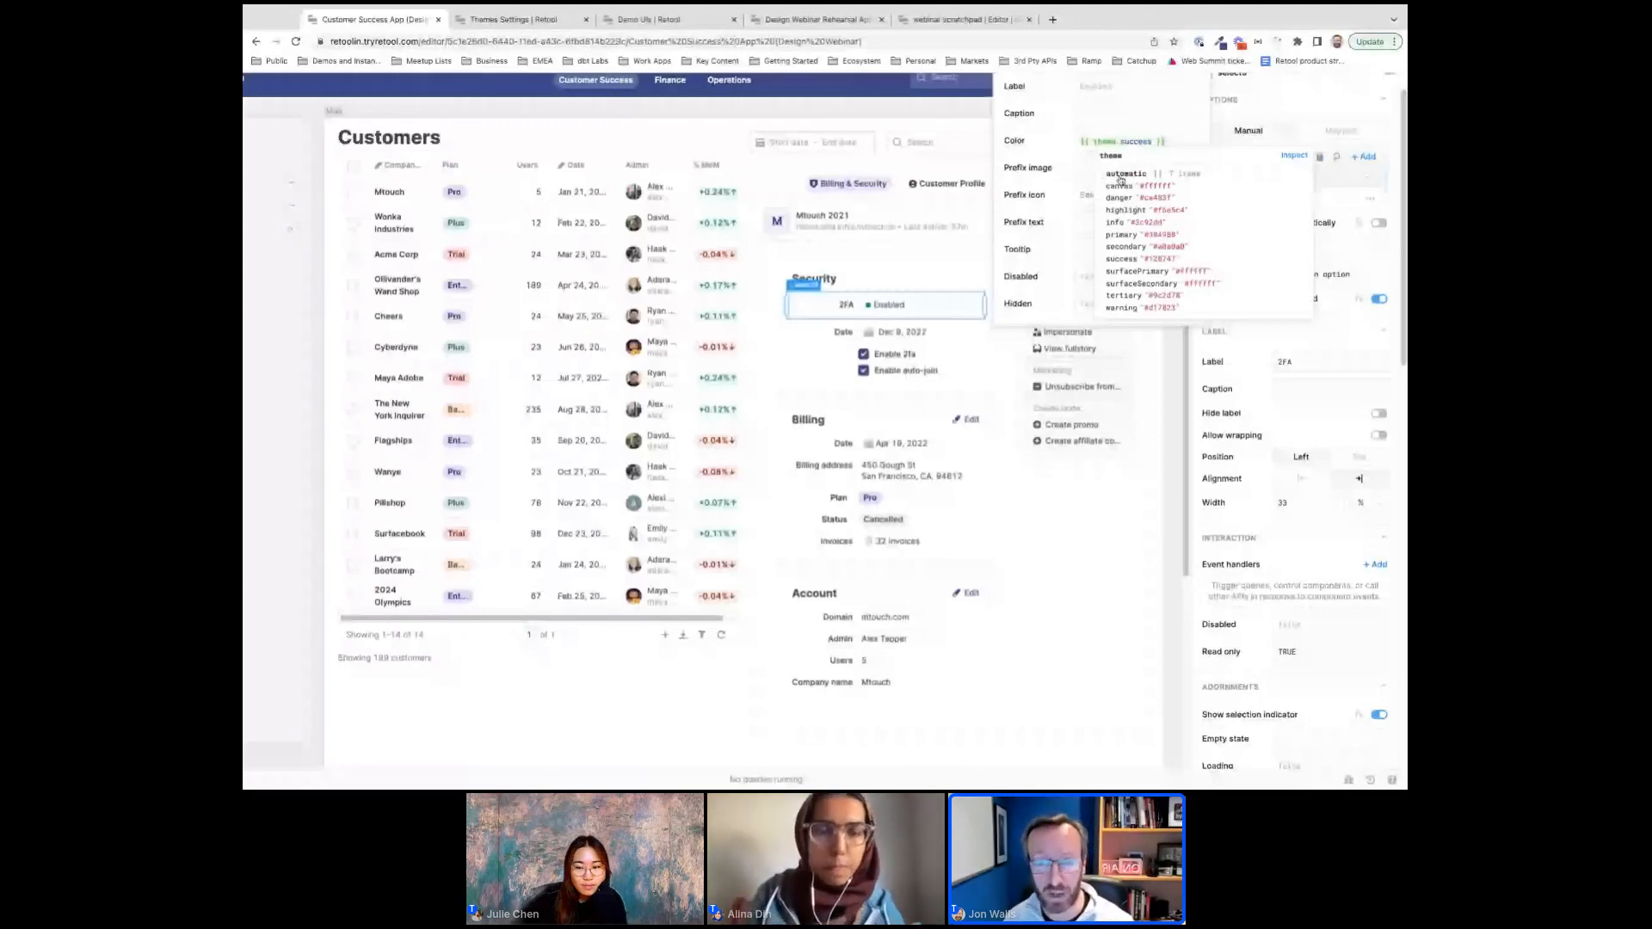
left_click(1071, 214)
scroll(1071, 214, "down", 2)
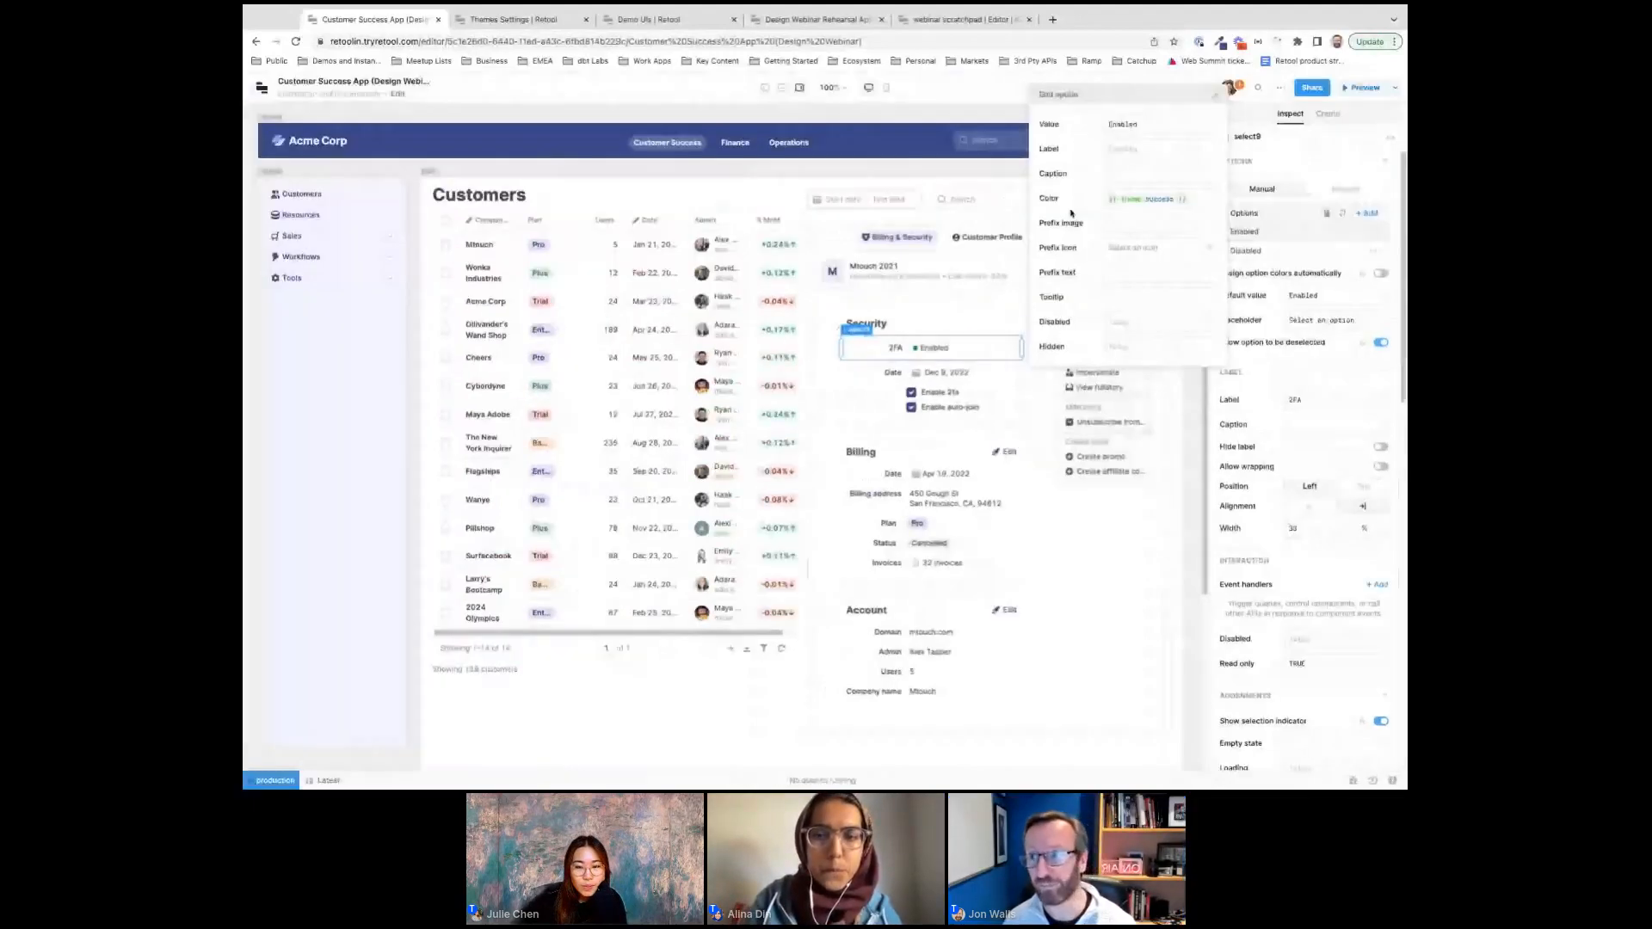
left_click(1218, 96)
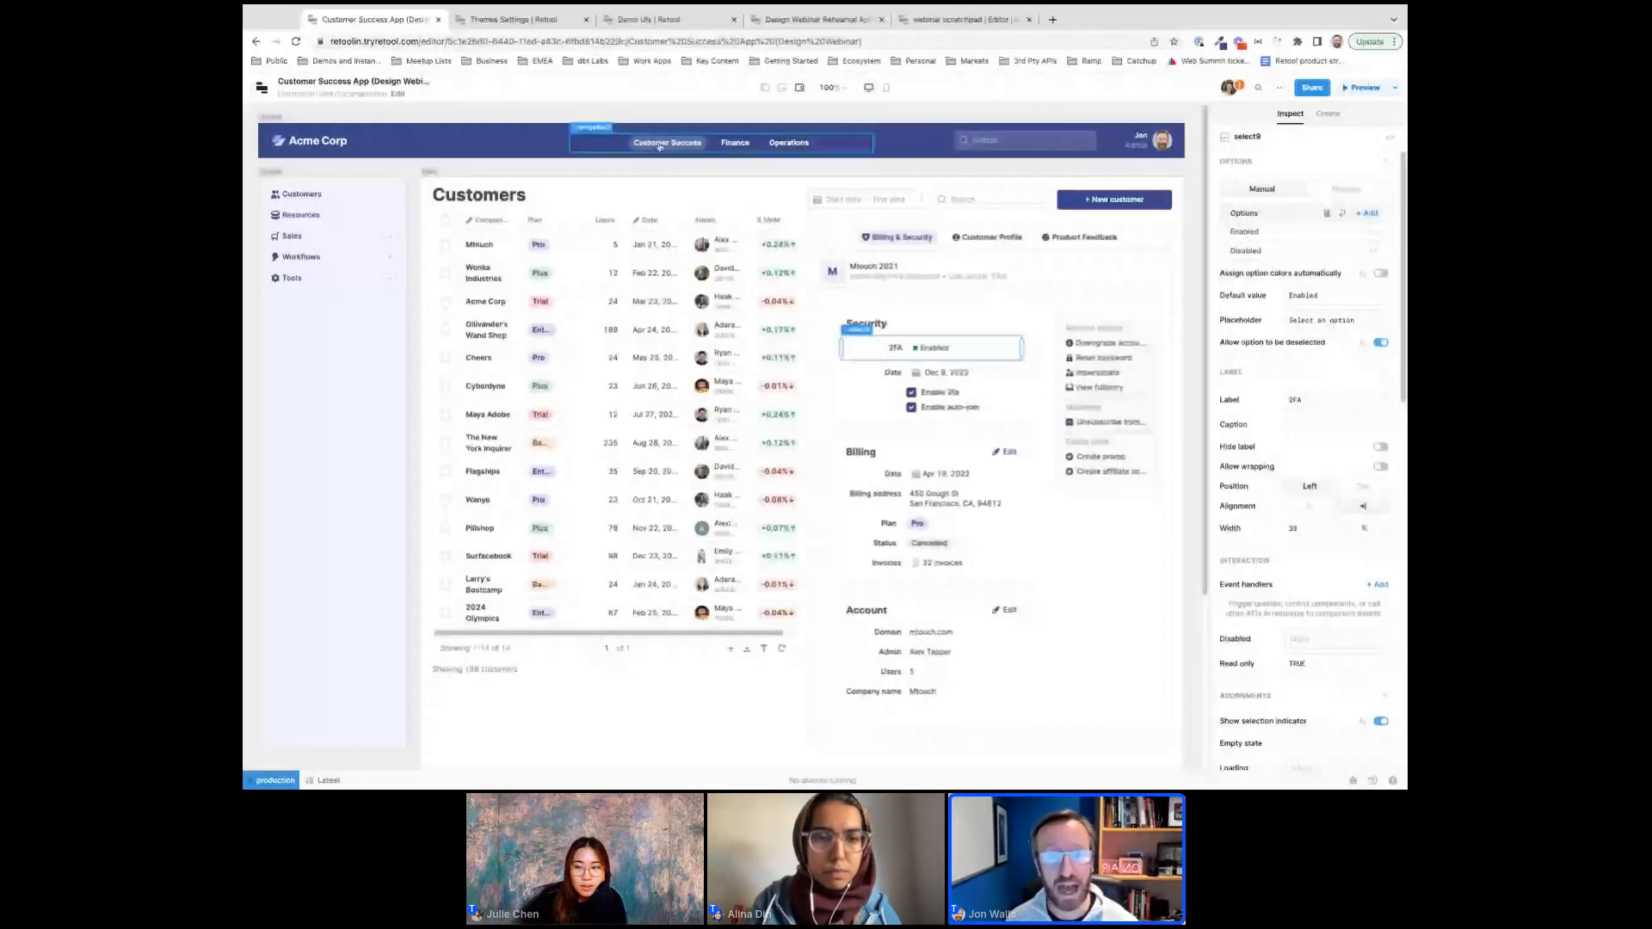
Inspect the menu items and layout settings of the header navigation and the sidebar navigation.
left_click(590, 129)
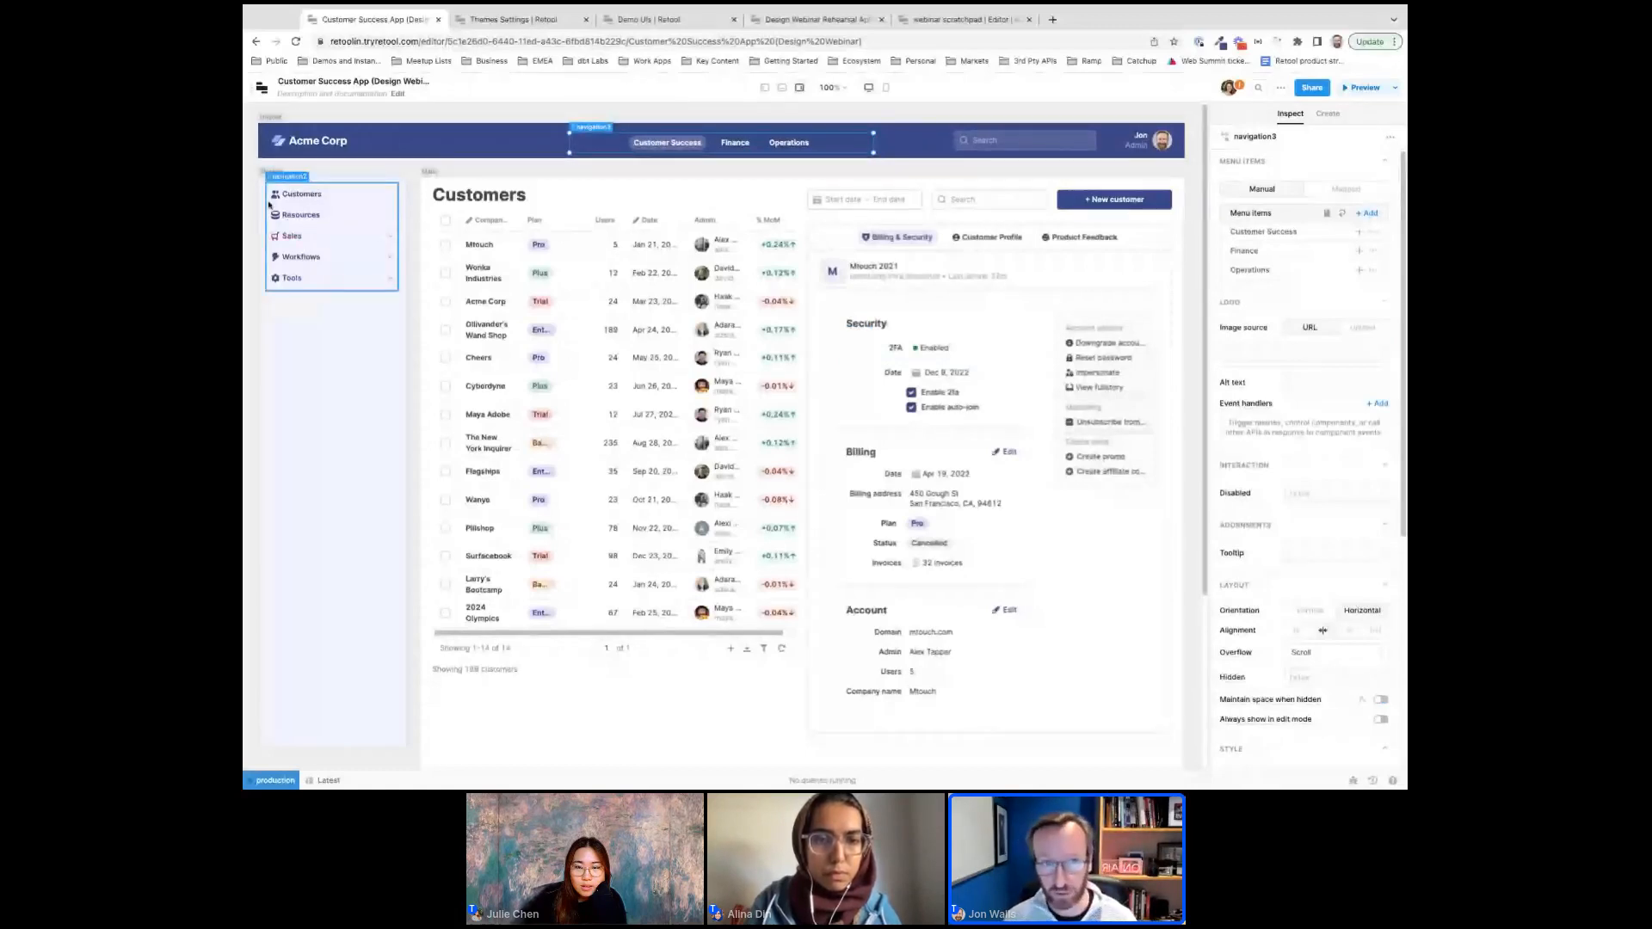
left_click(290, 177)
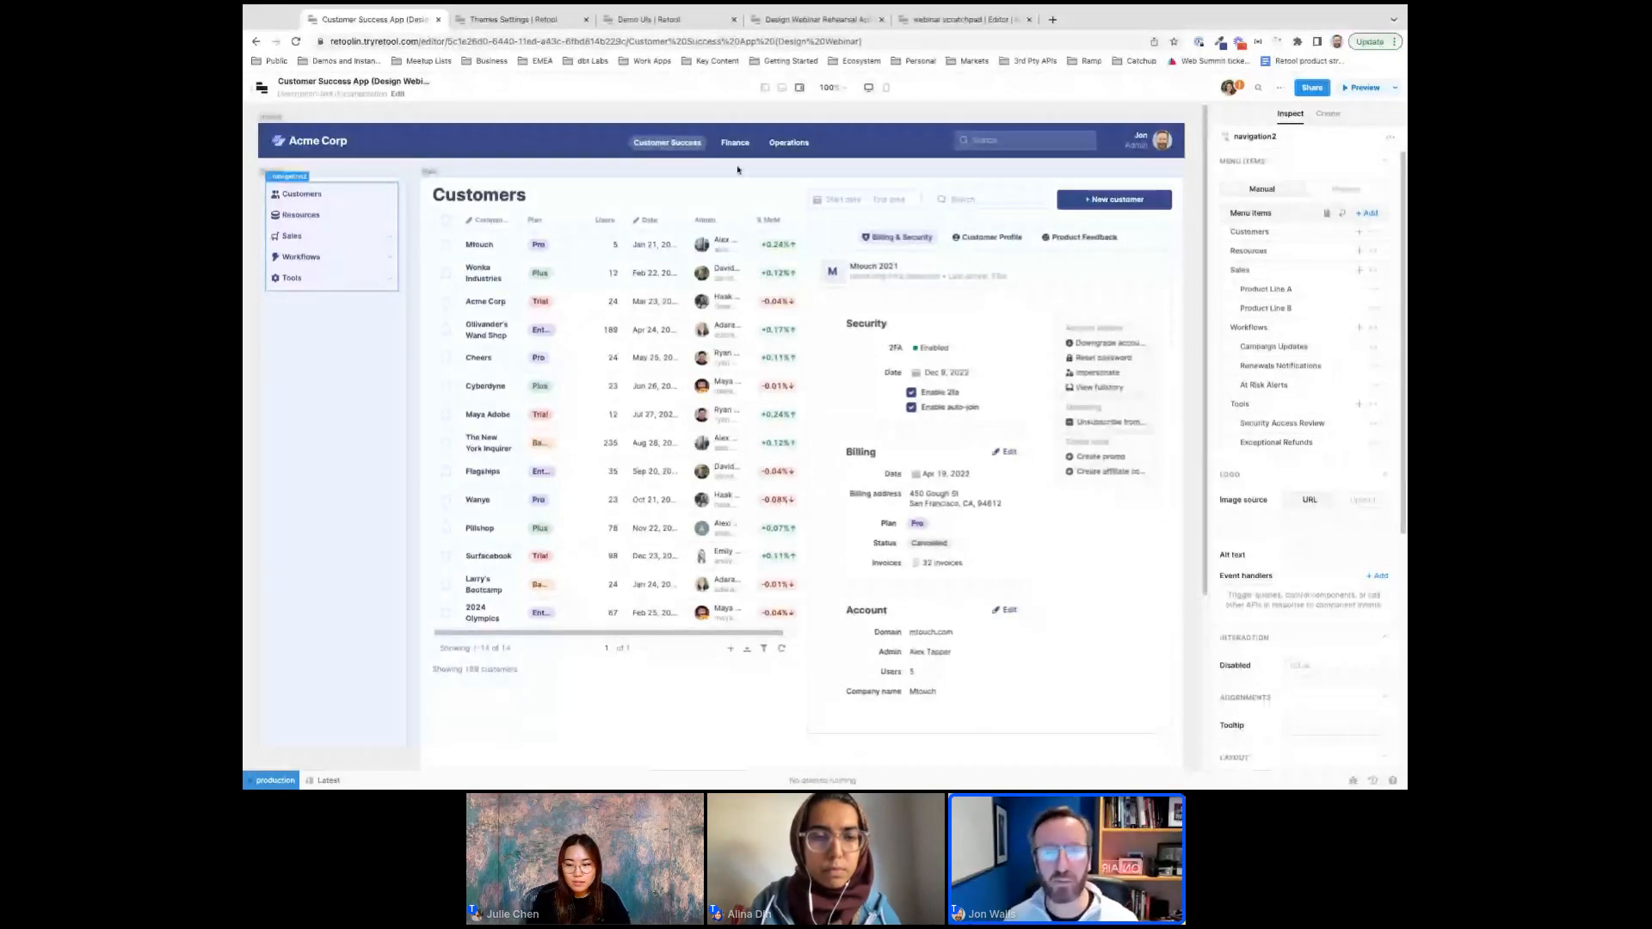
left_click(594, 128)
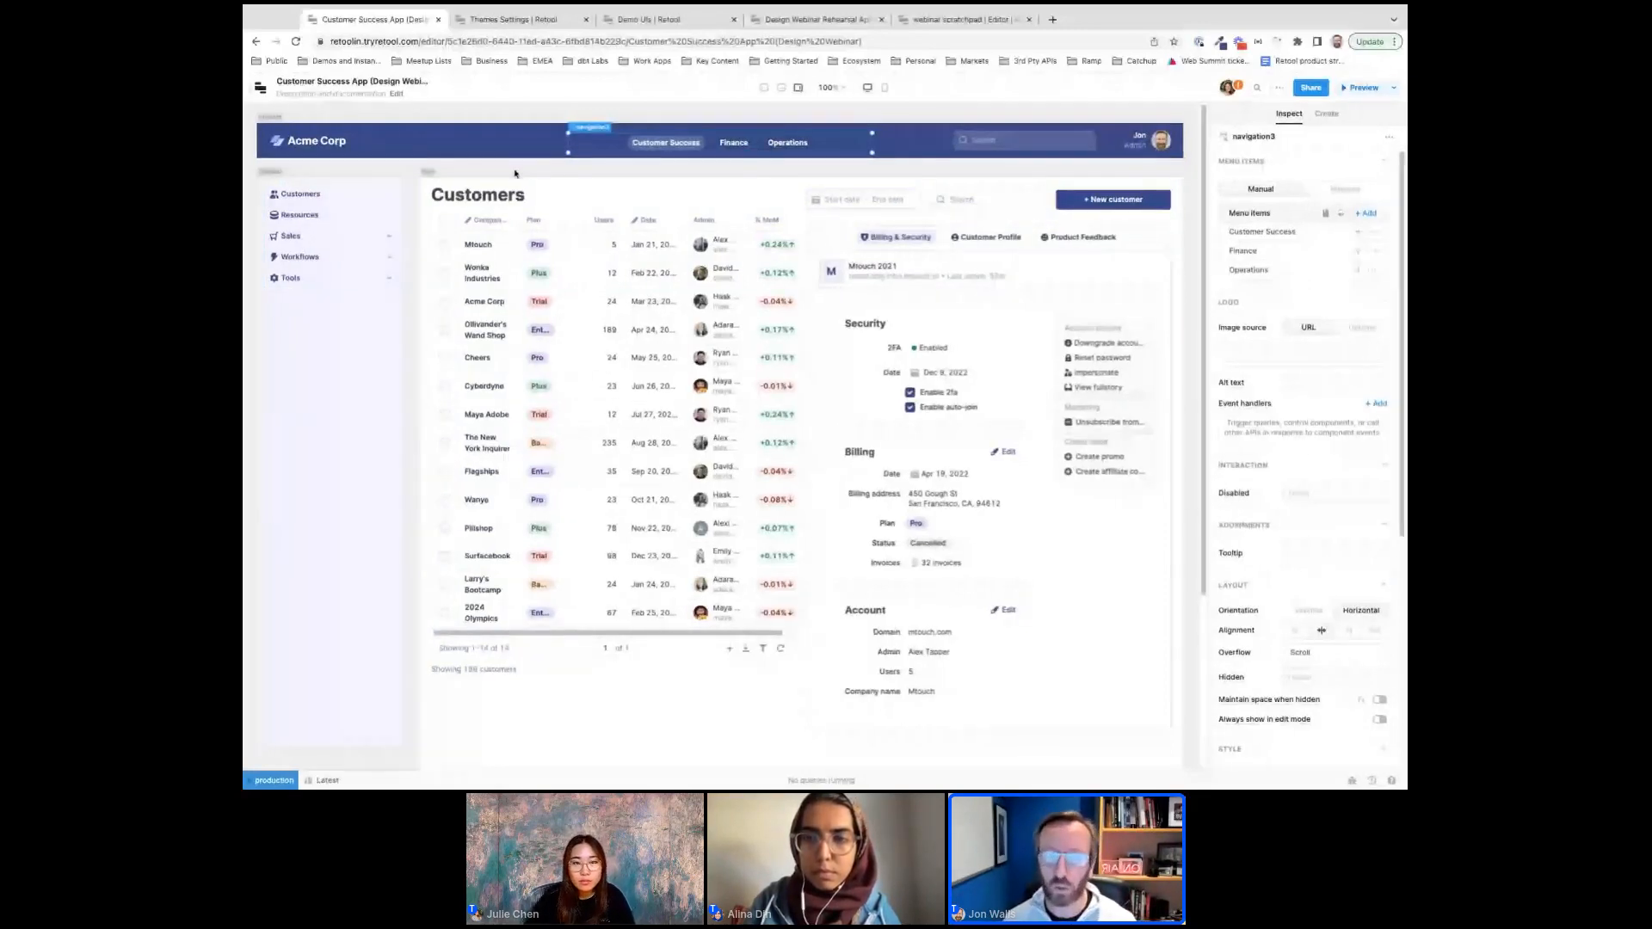
Inspect the sidebar navigation's nested menu items and view the Product Feedback and Customer Profile views of the tabbed container.
left_click(379, 279)
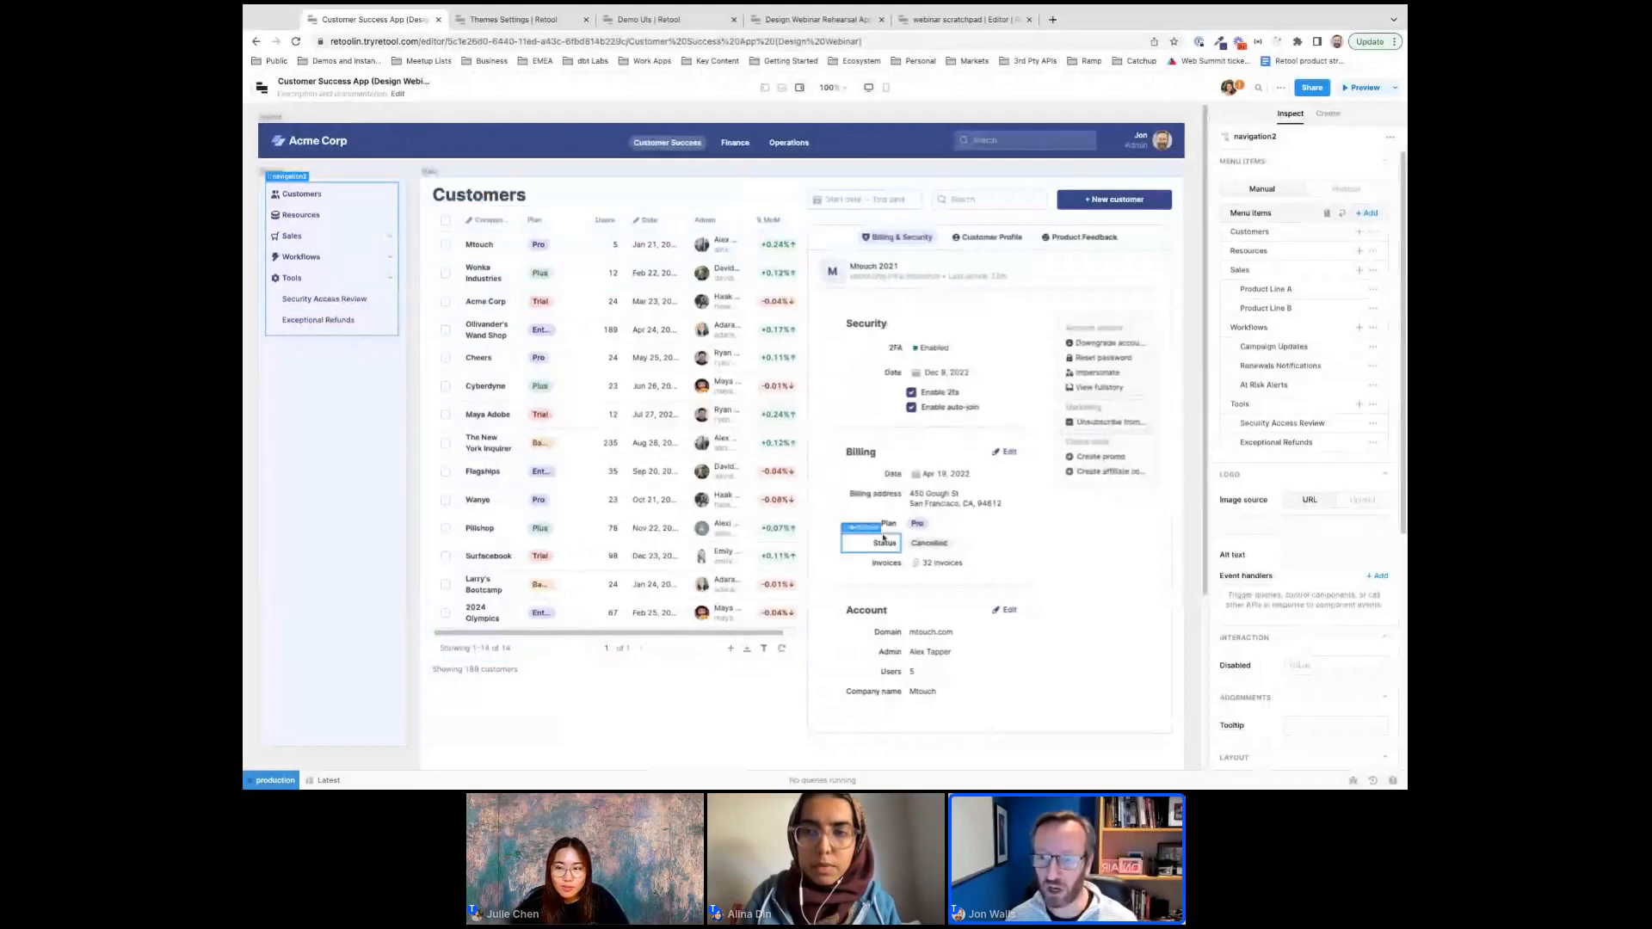
left_click(998, 236)
left_click(1084, 238)
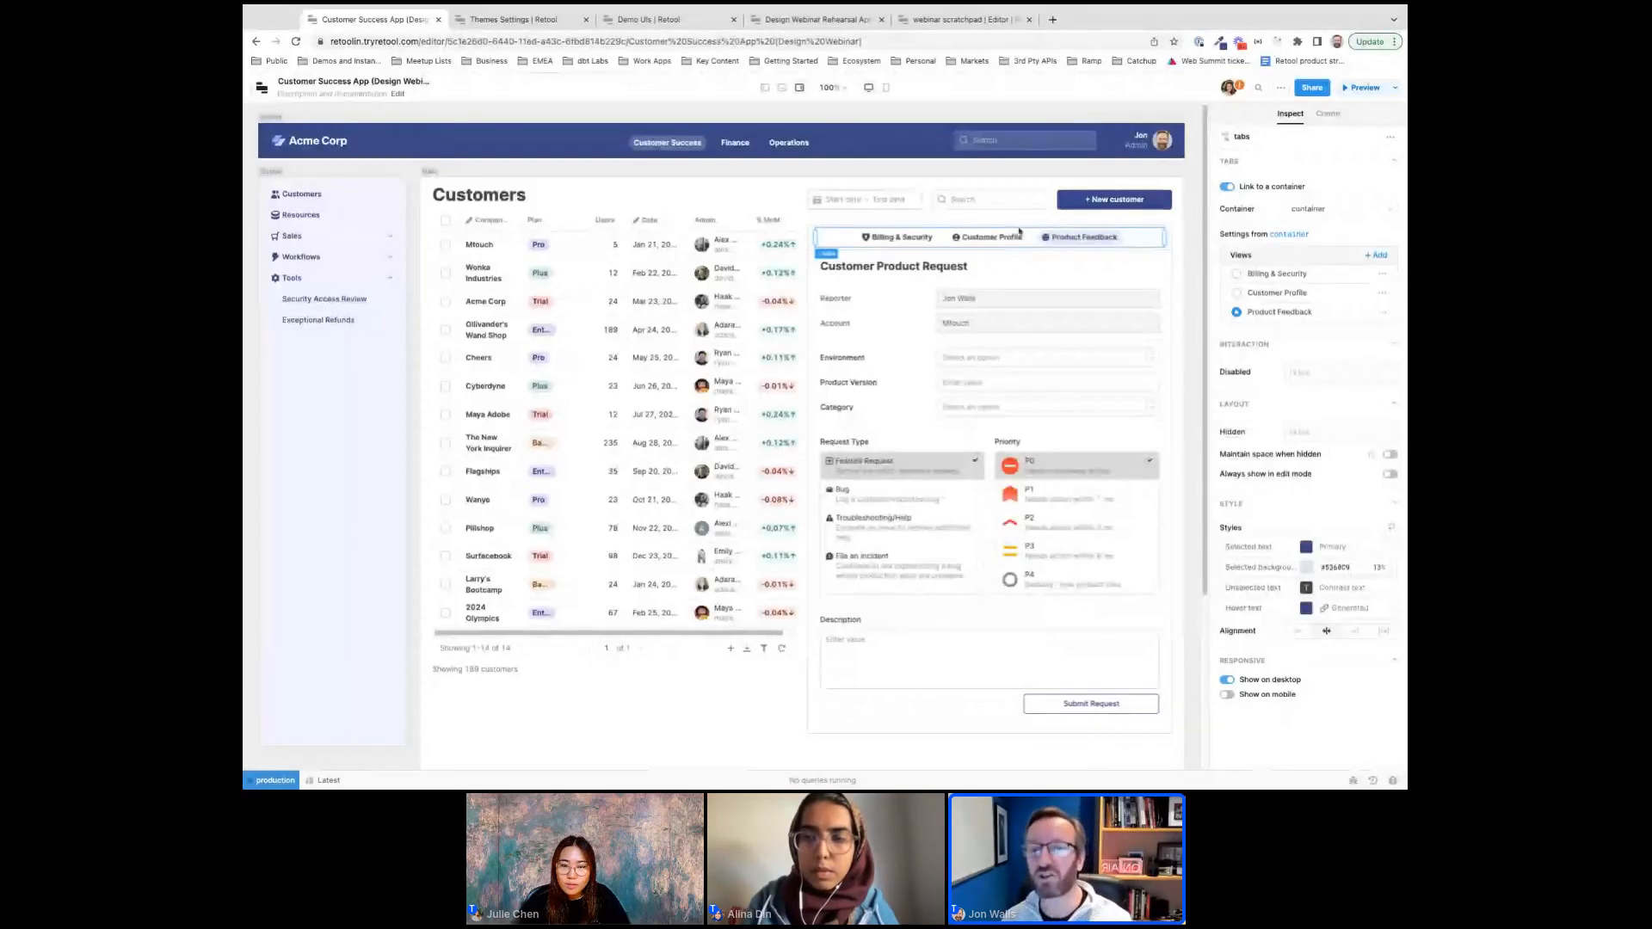
left_click(993, 238)
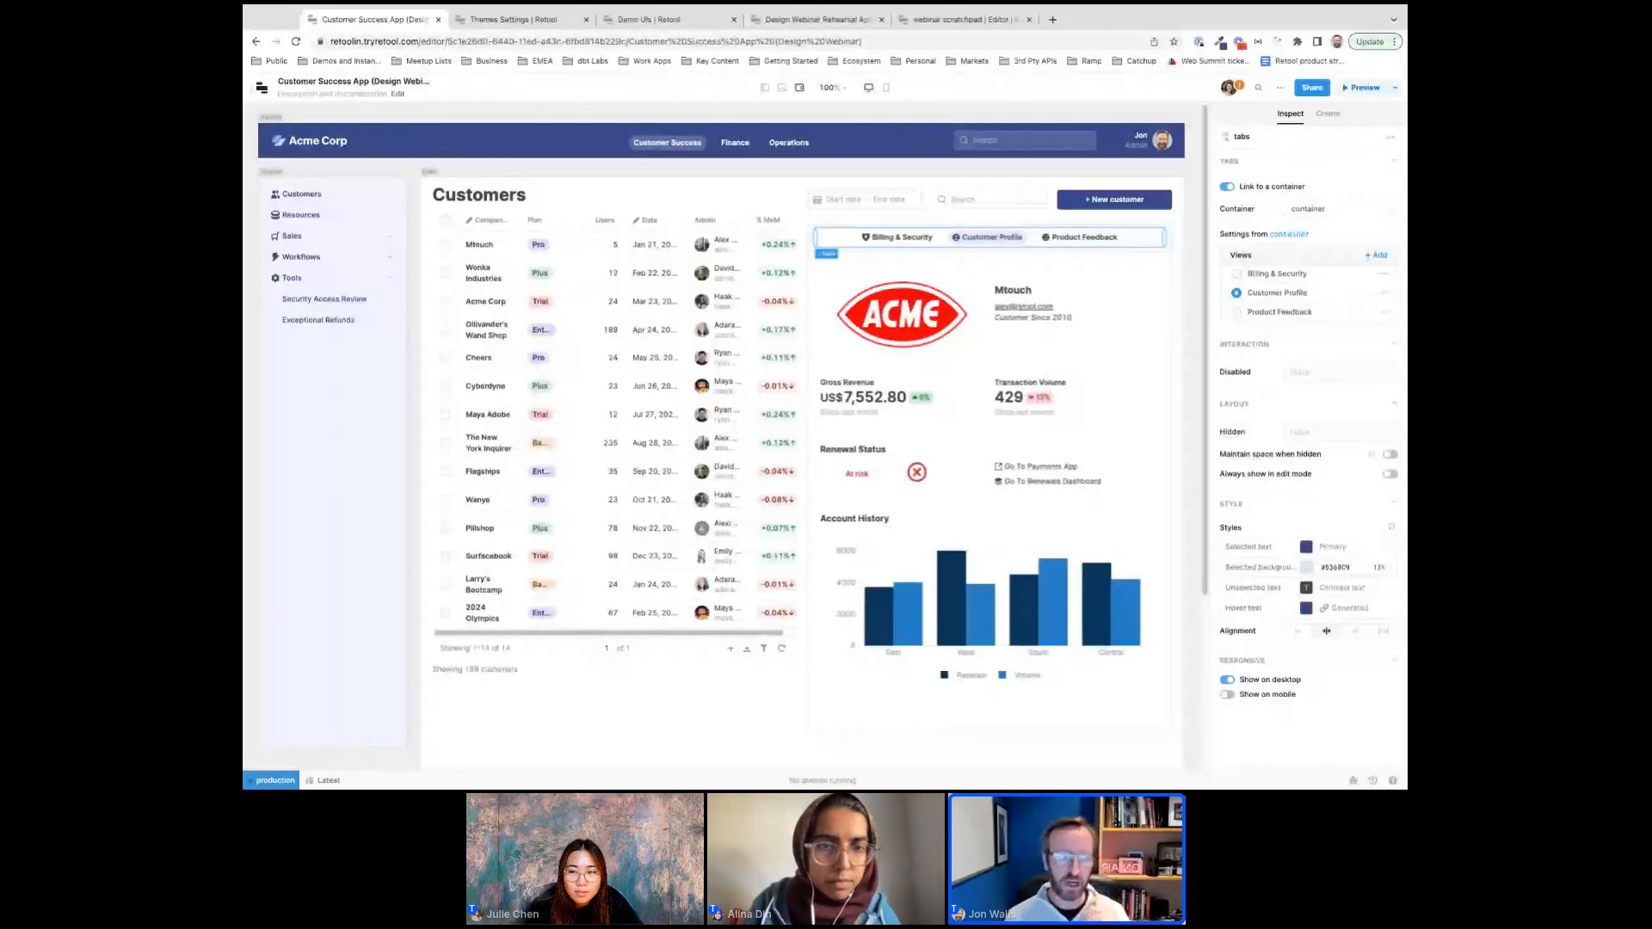
scroll(721, 430, "down", 2)
scroll(721, 430, "up", 2)
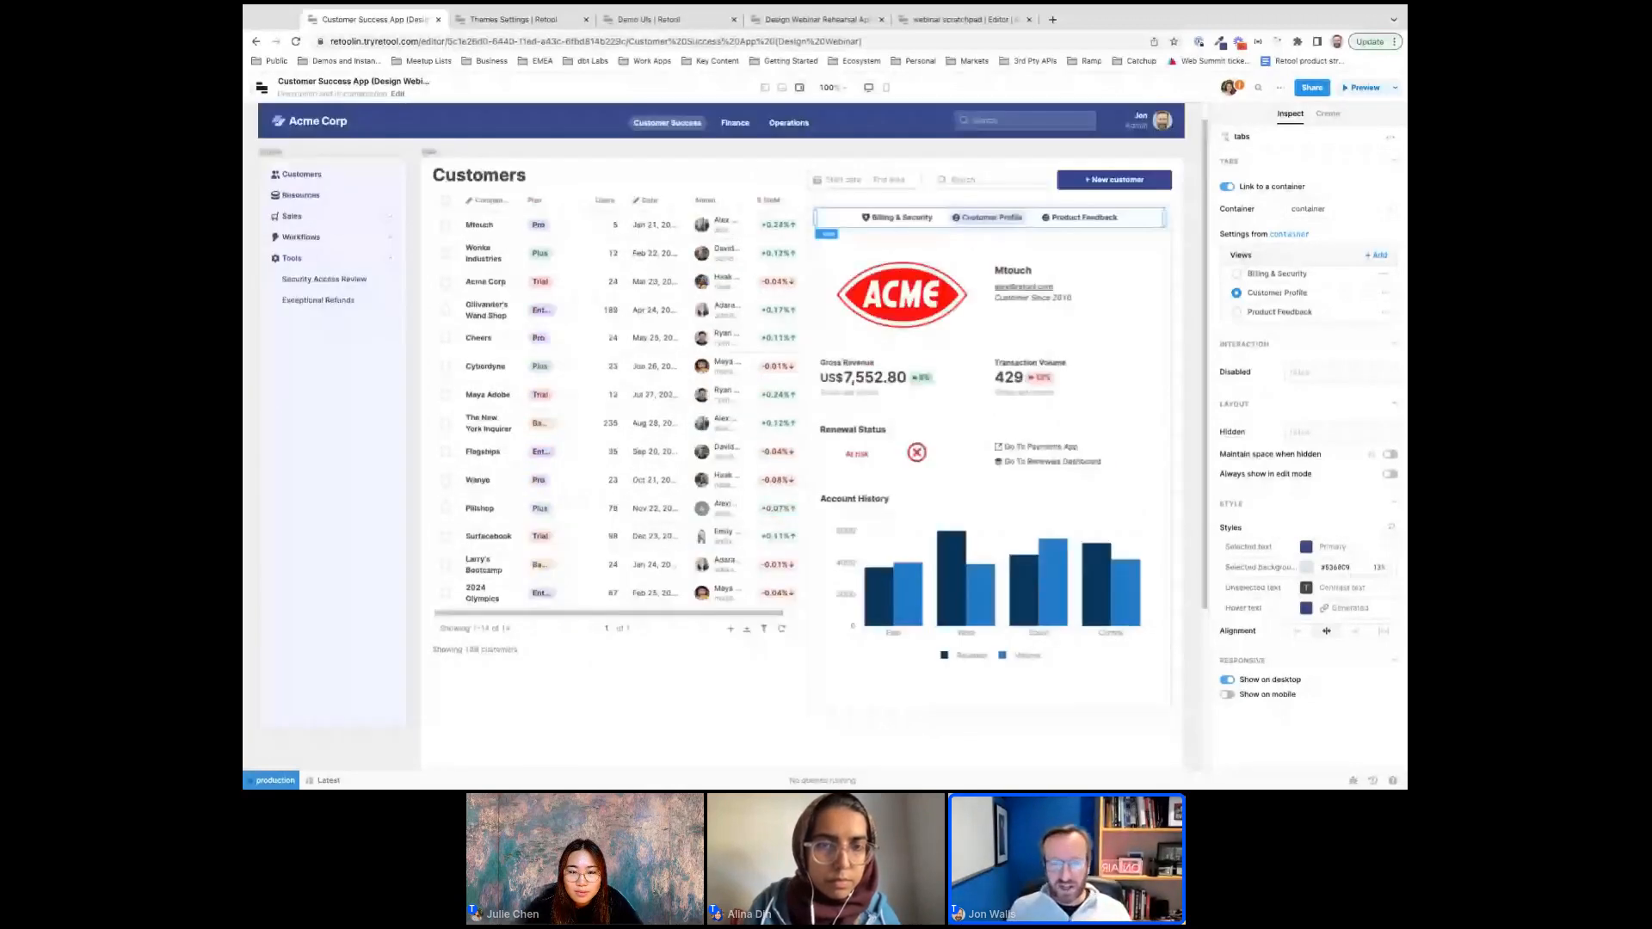
scroll(721, 430, "up", 1)
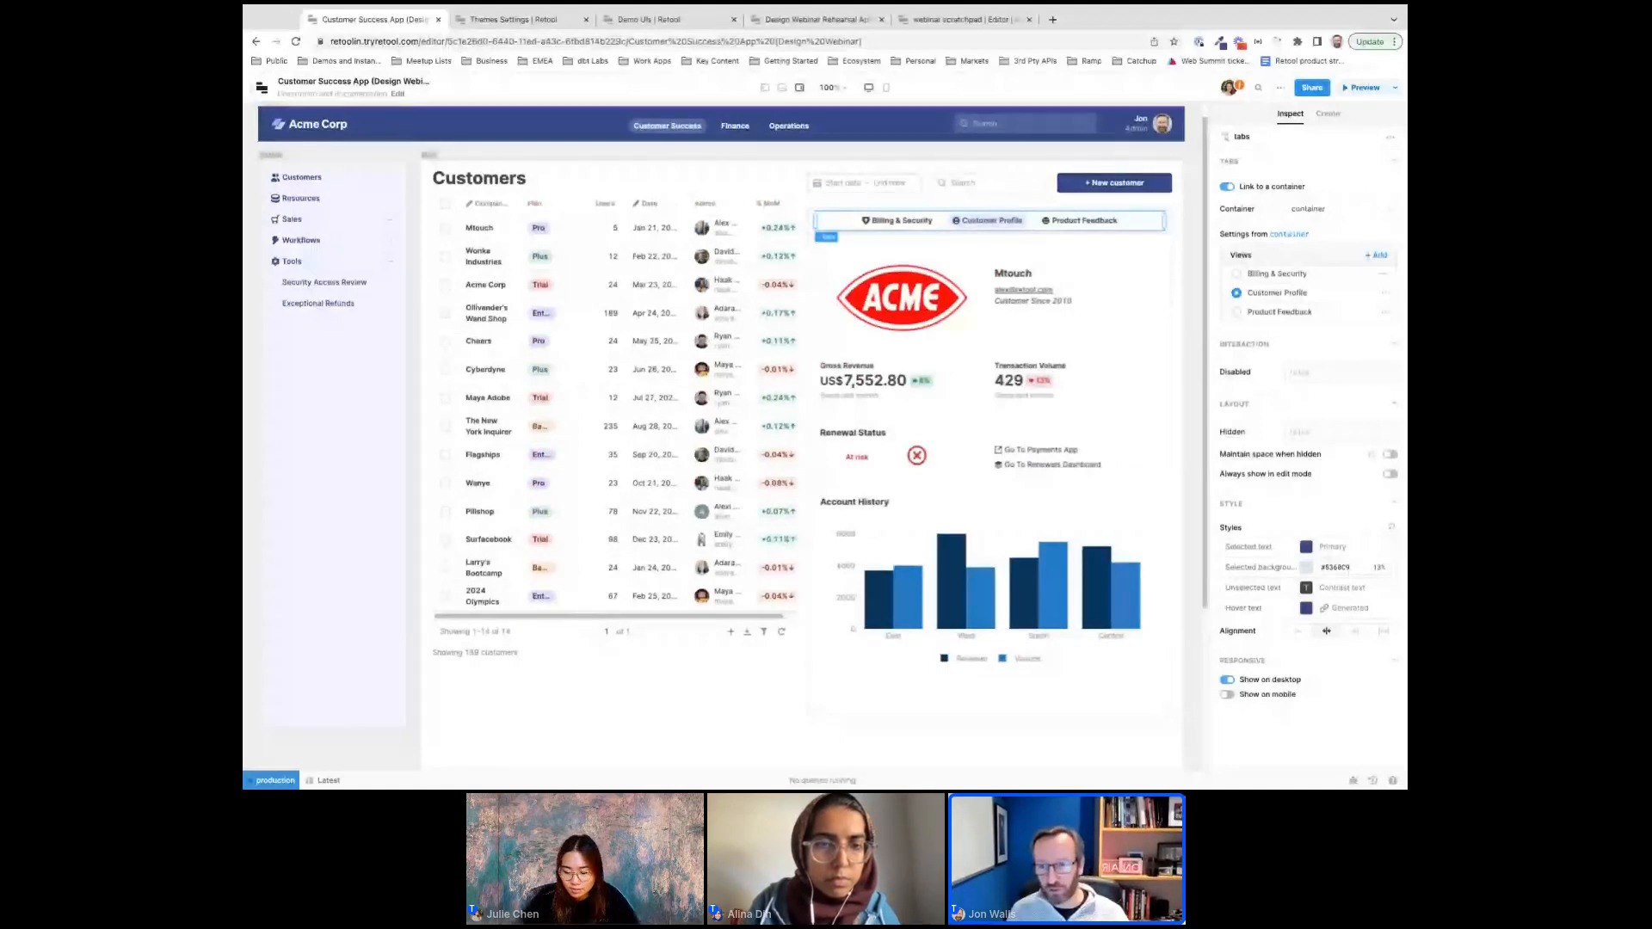
key("Escape")
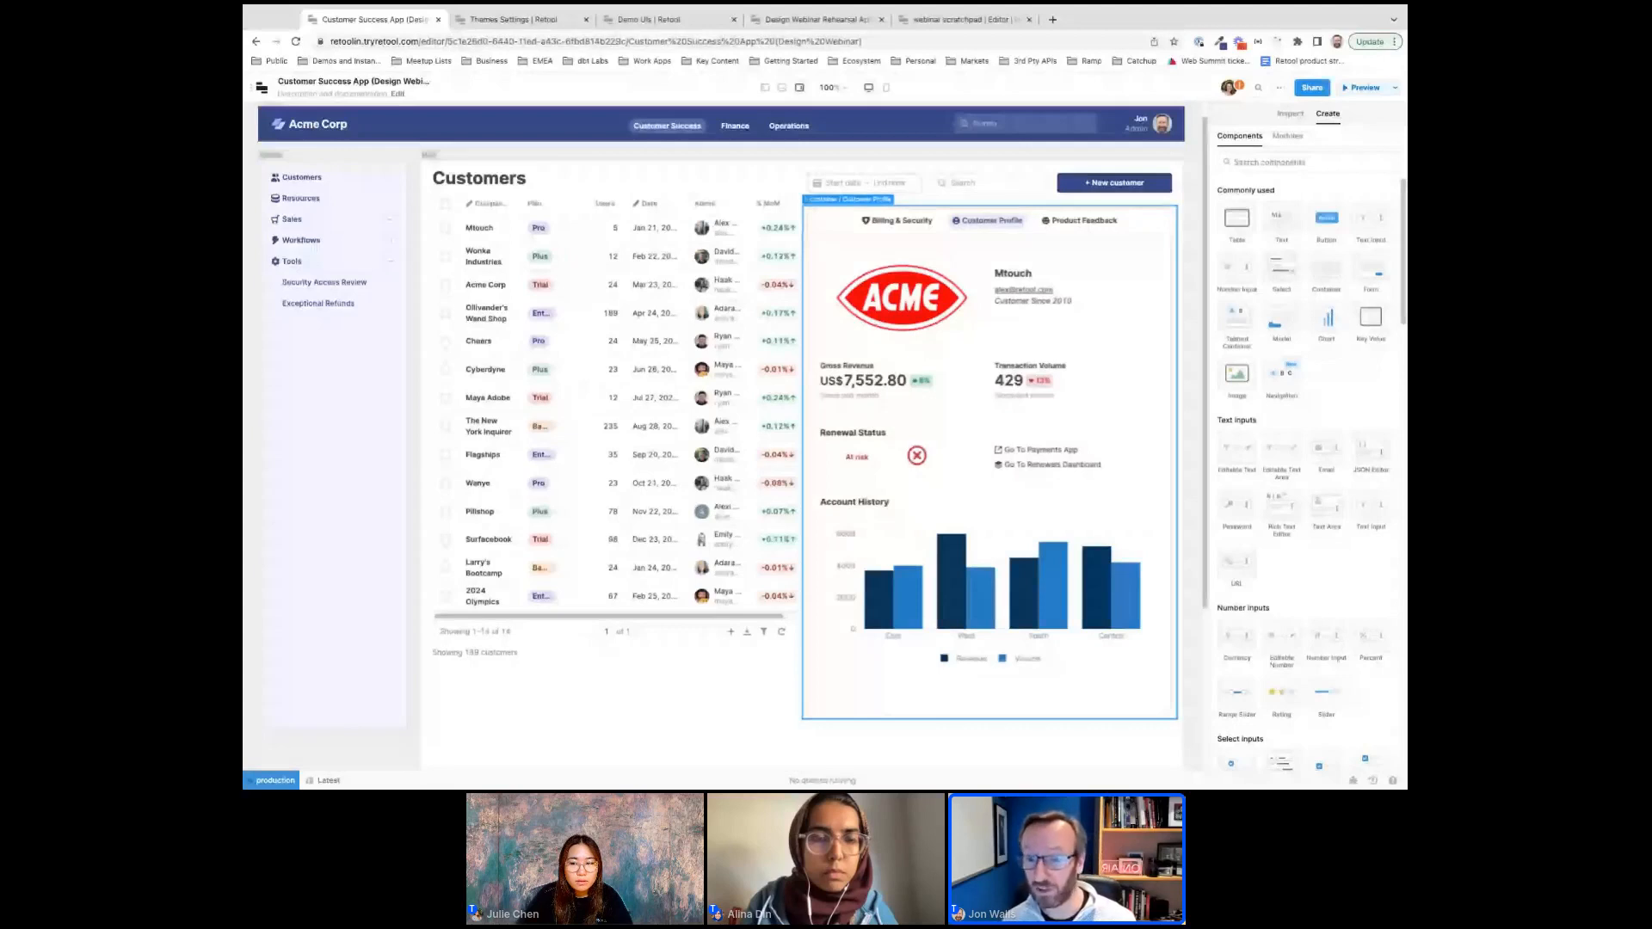
Change the Customers title's Markdown value to a level-four heading, "#### Customers <br/>".
left_click(651, 229)
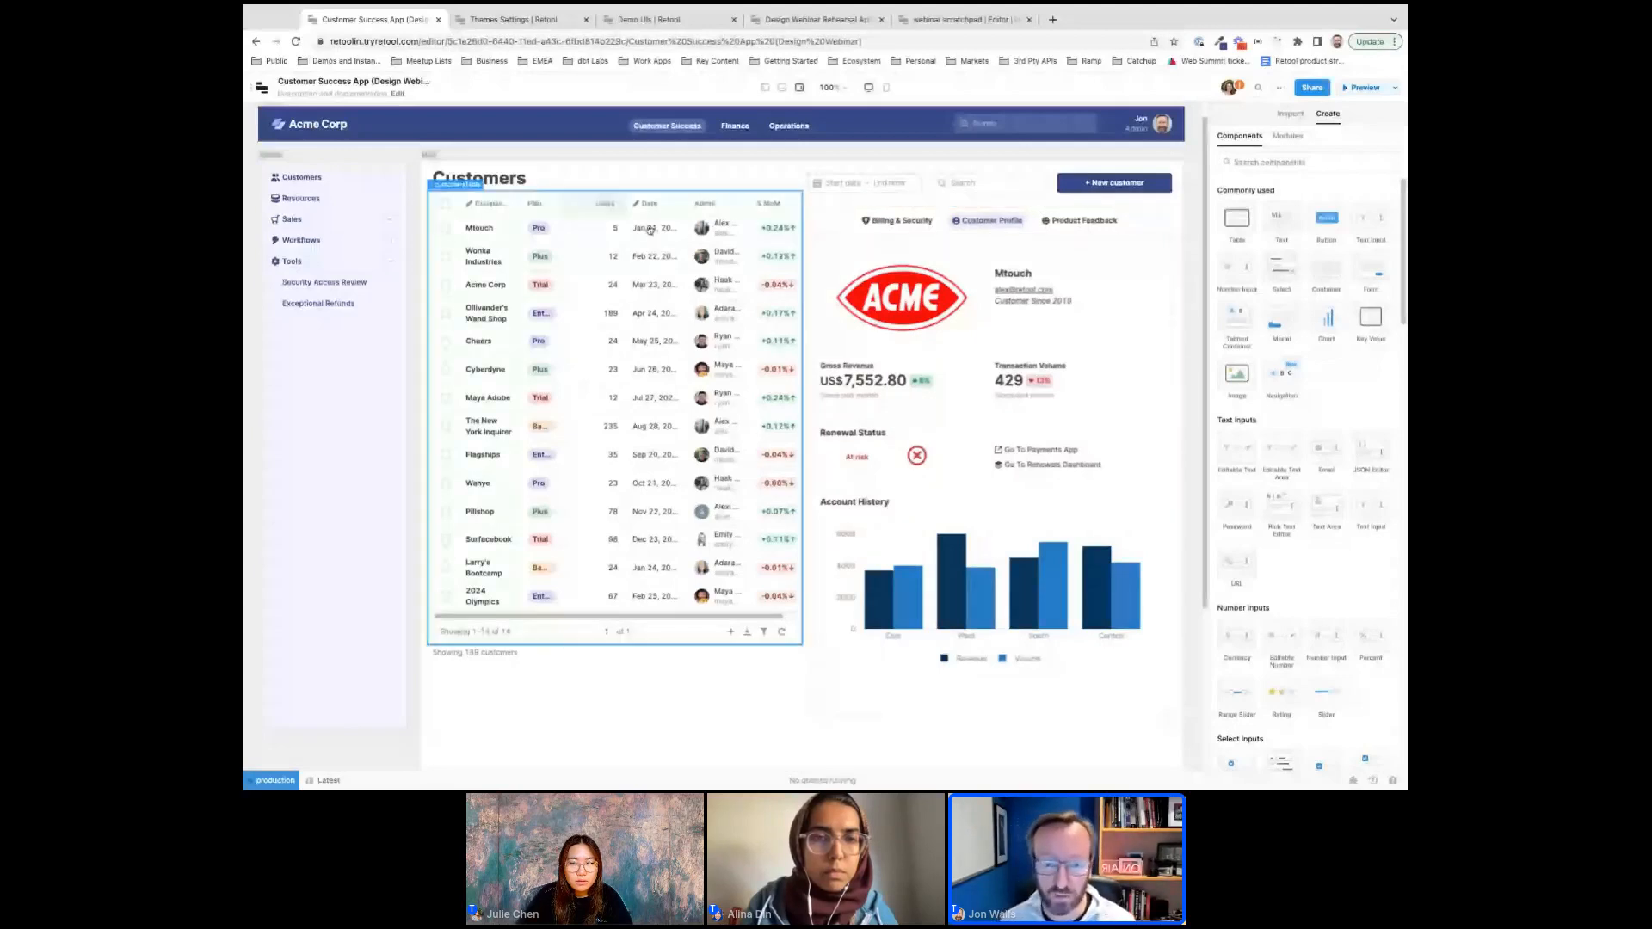
left_click(568, 654)
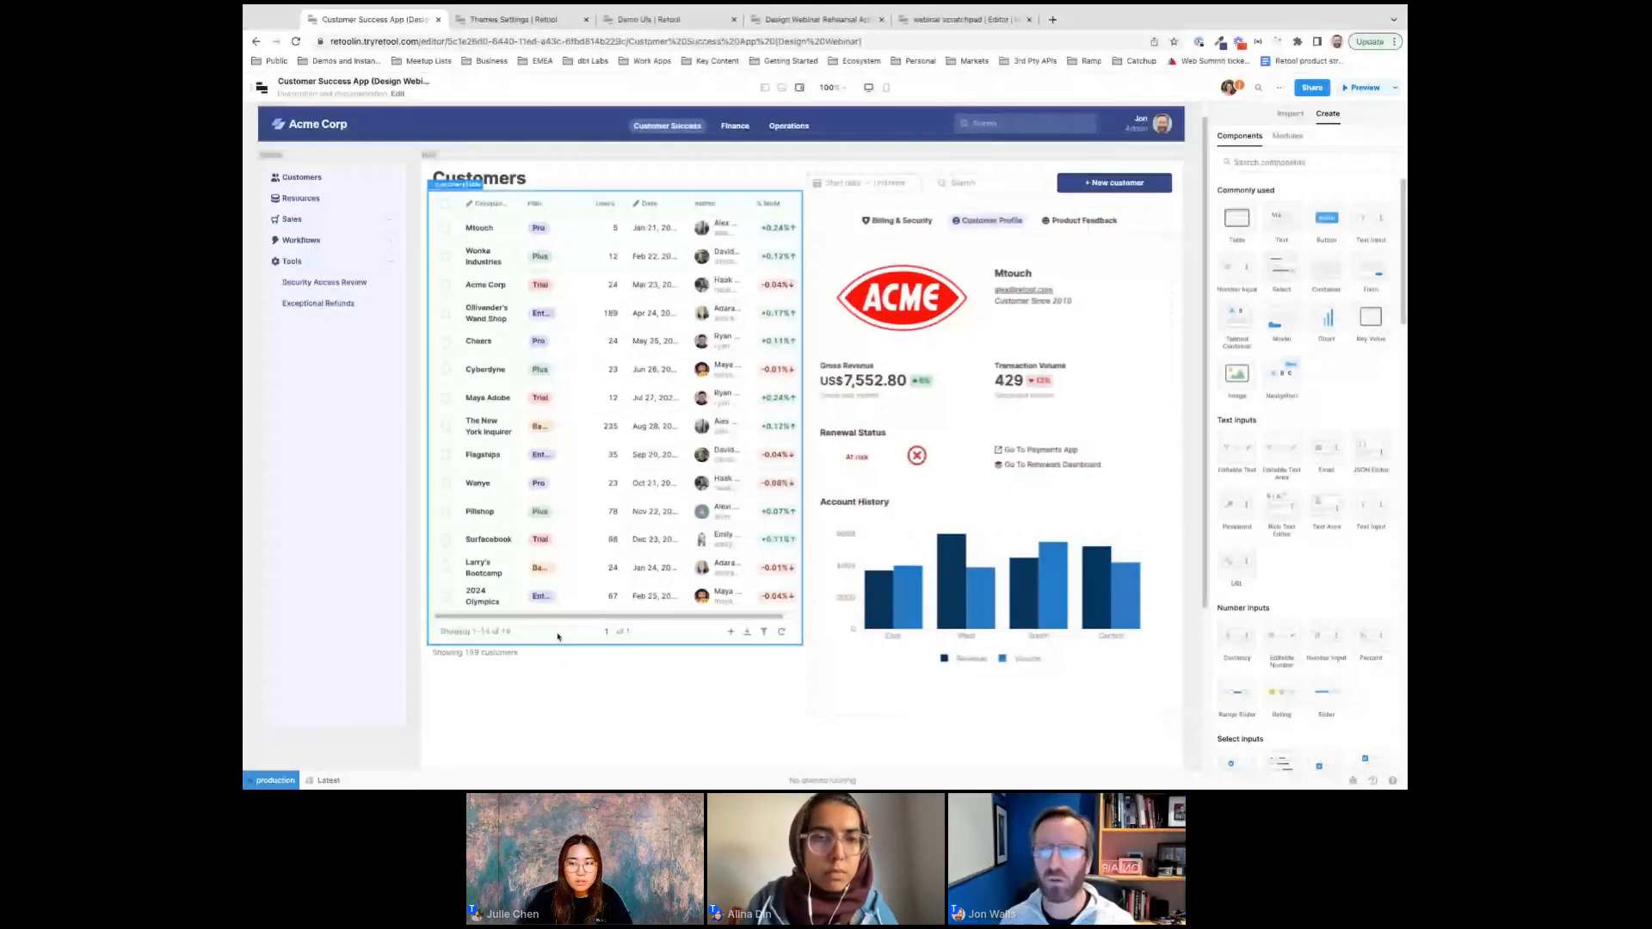
left_click(517, 181)
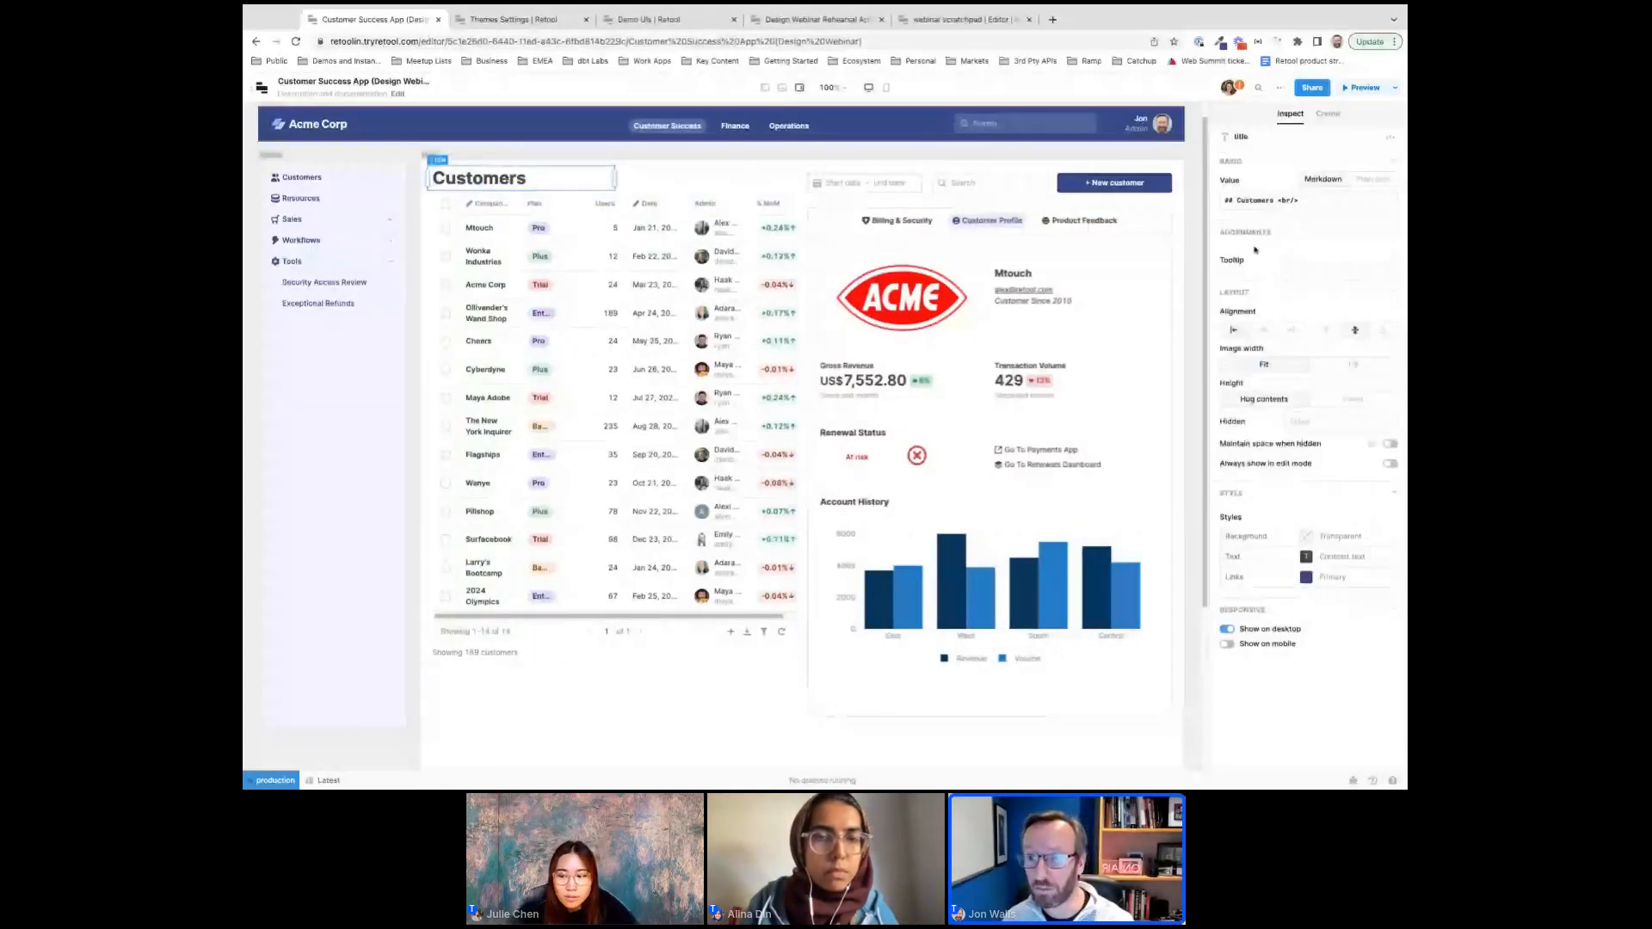
scroll(1254, 249, "up", 2)
scroll(1256, 249, "up", 5)
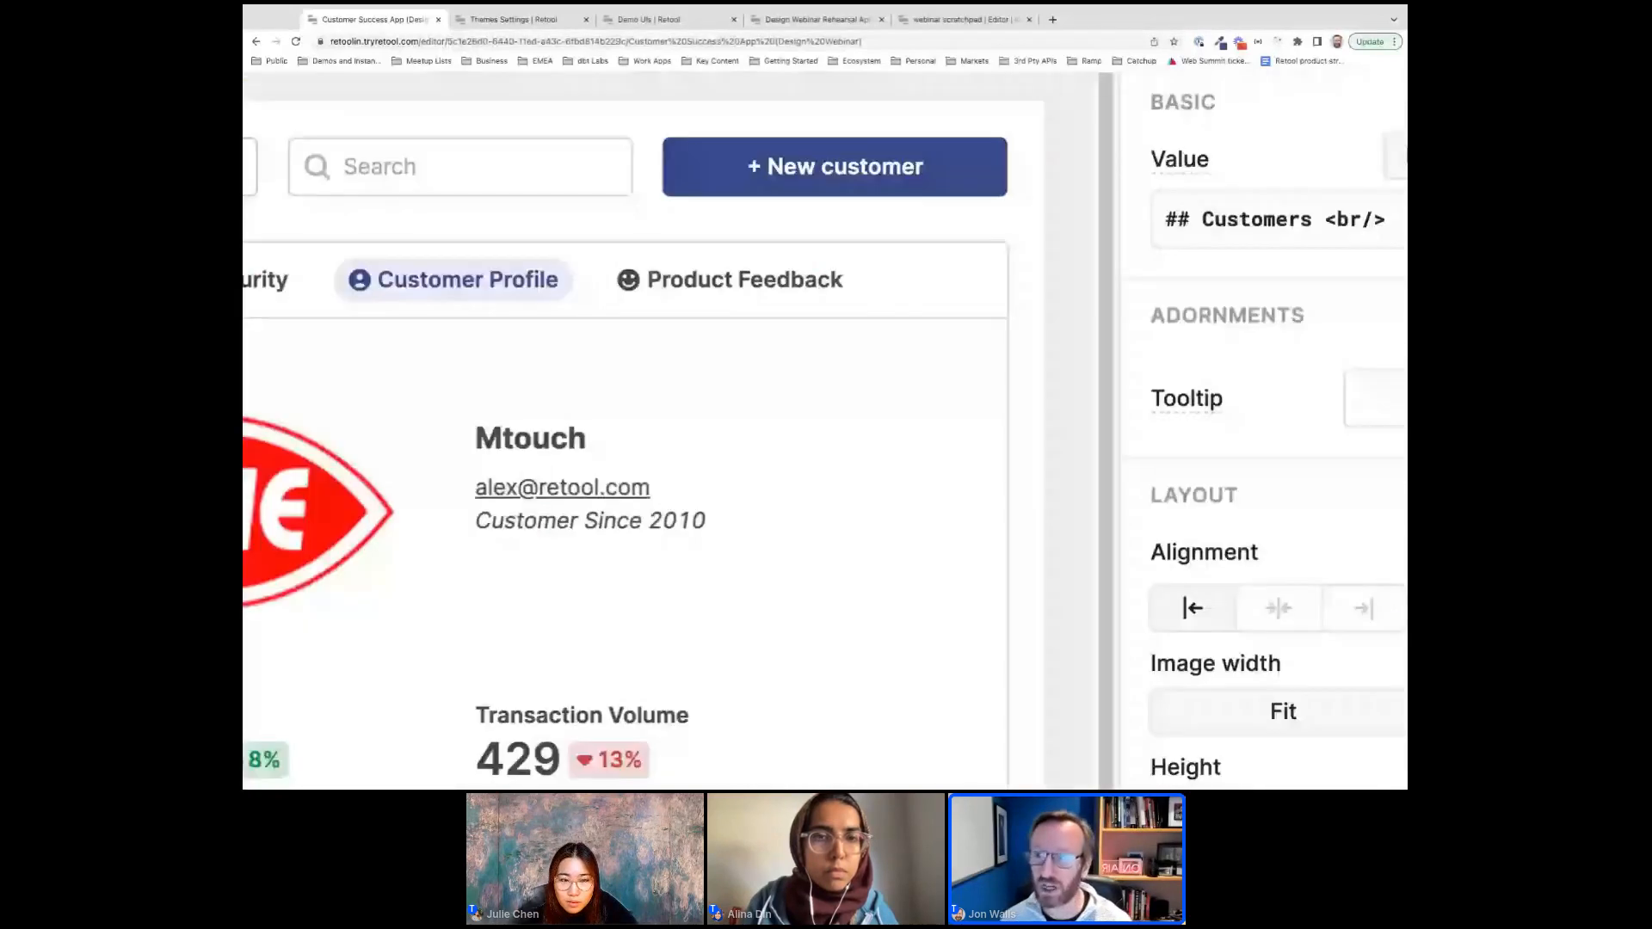
left_click(1224, 192)
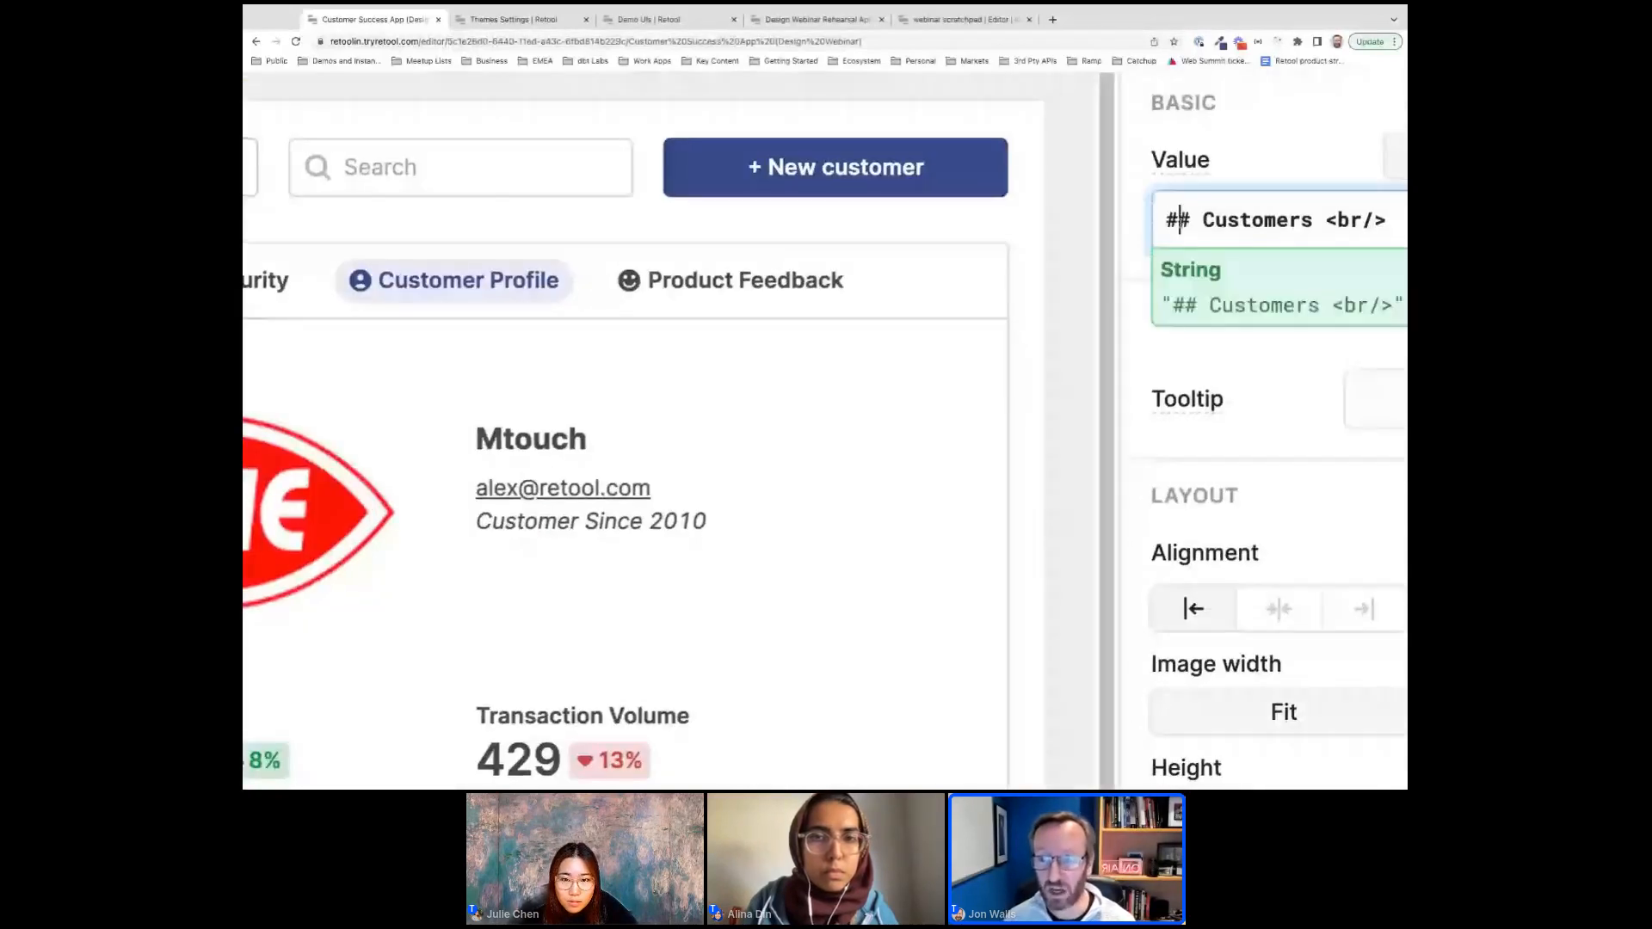
type("##")
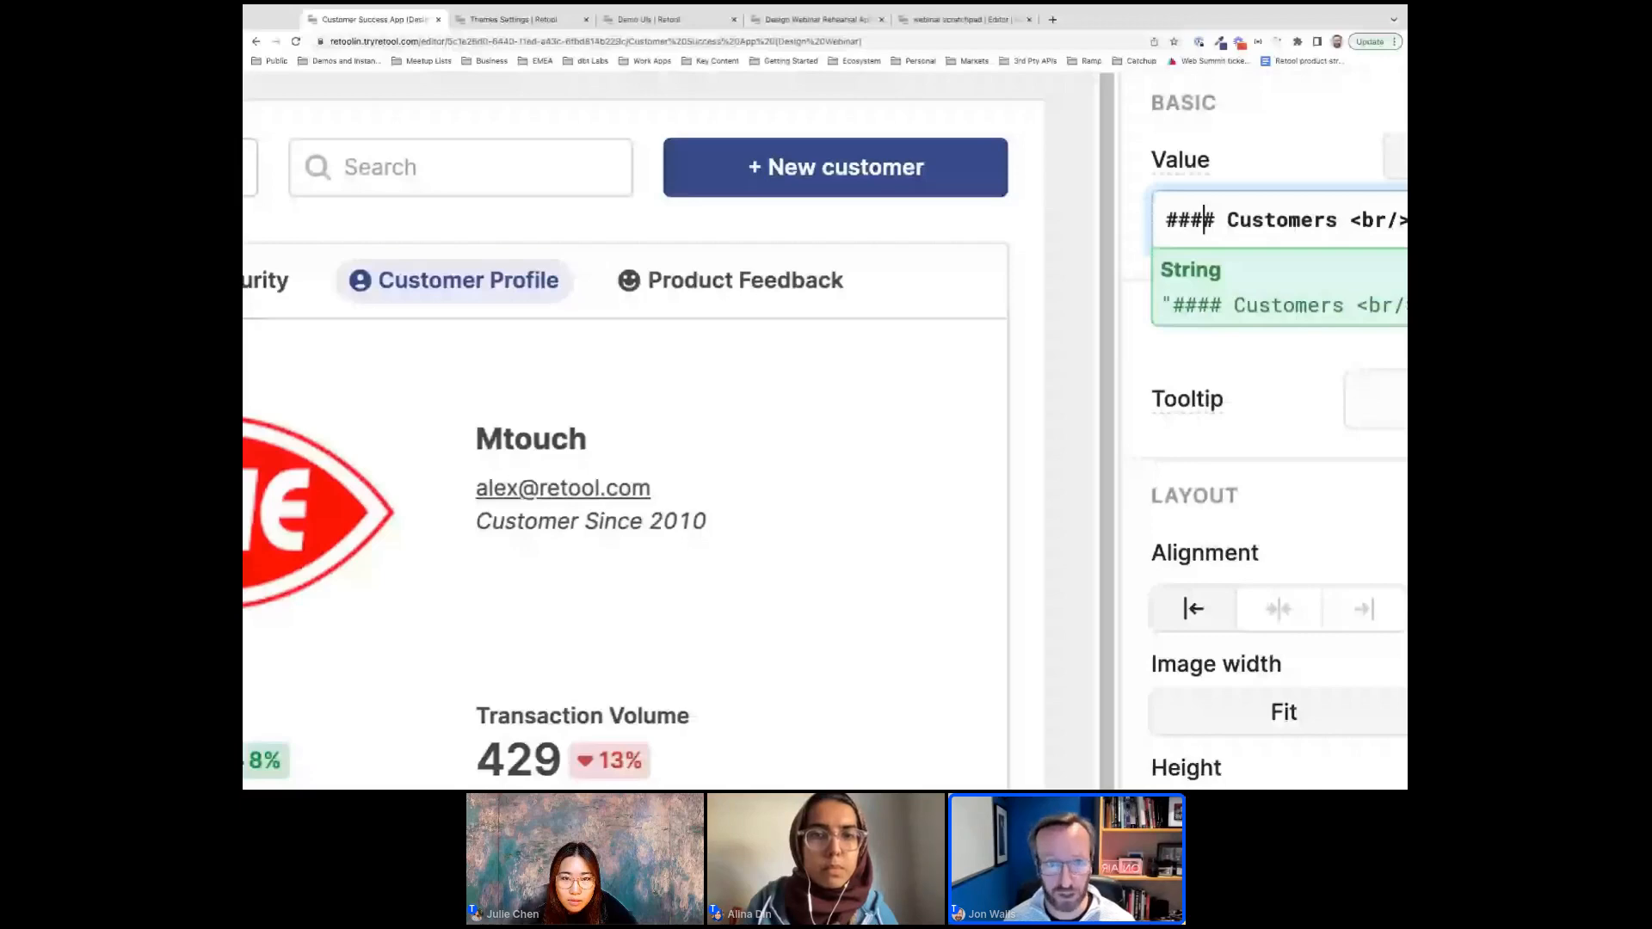
scroll(925, 340, "down", 3)
scroll(925, 340, "down", 5)
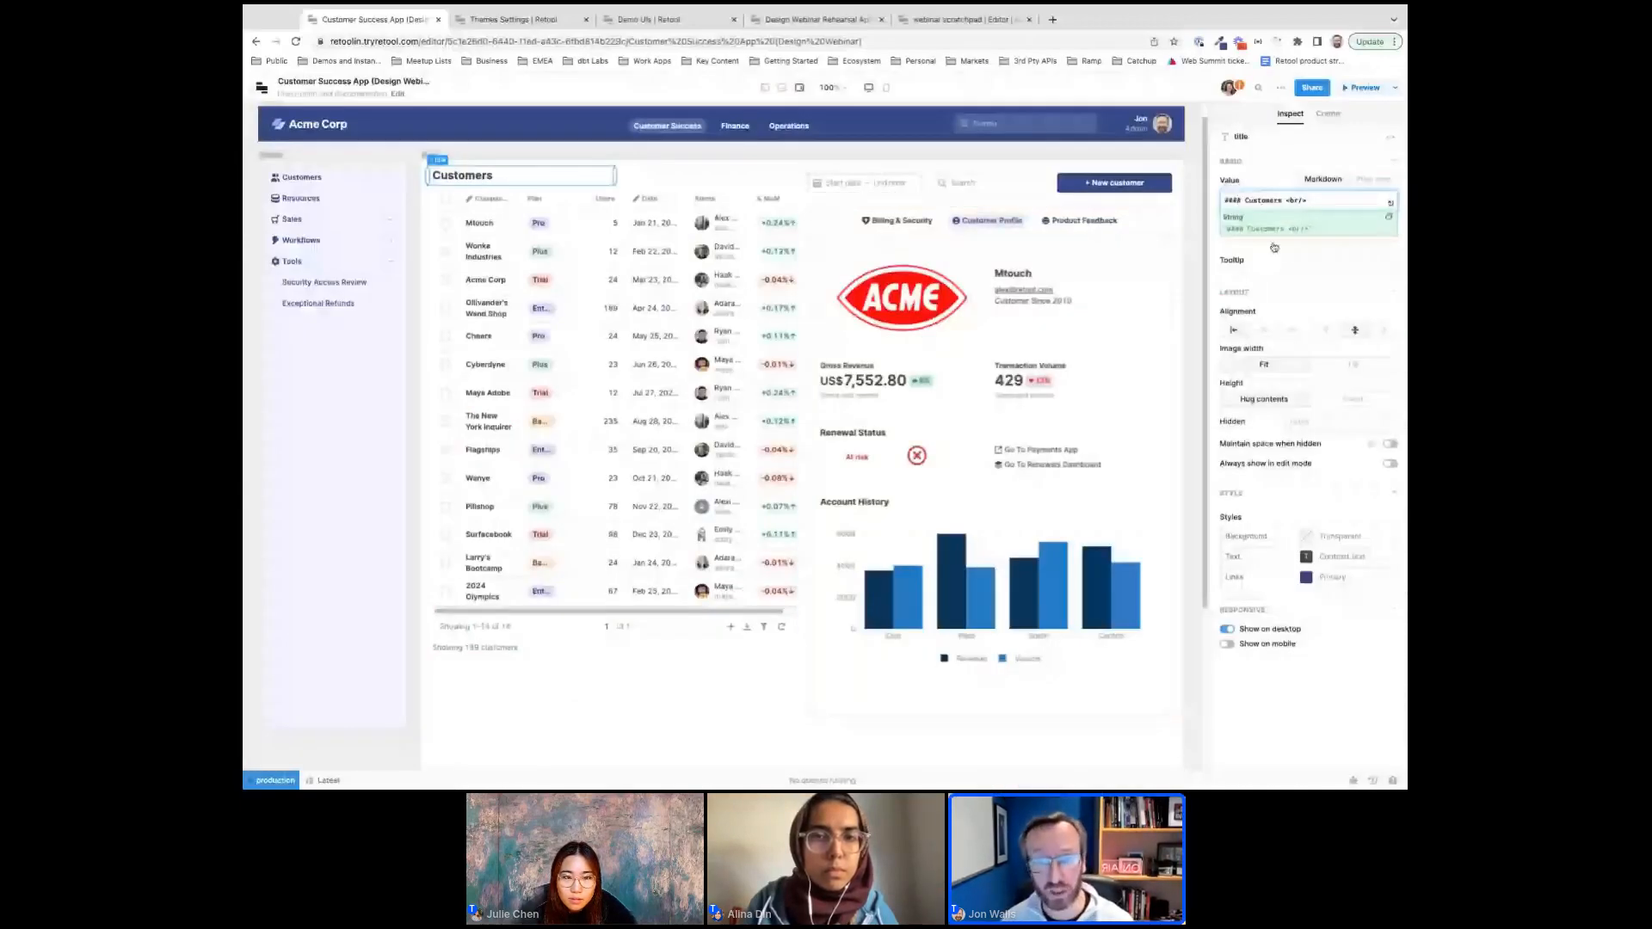
Set the Customers title to a level-one Markdown heading, "# Customers <br/>".
key("BackSpace")
key("BackSpace")
key("BackSpace")
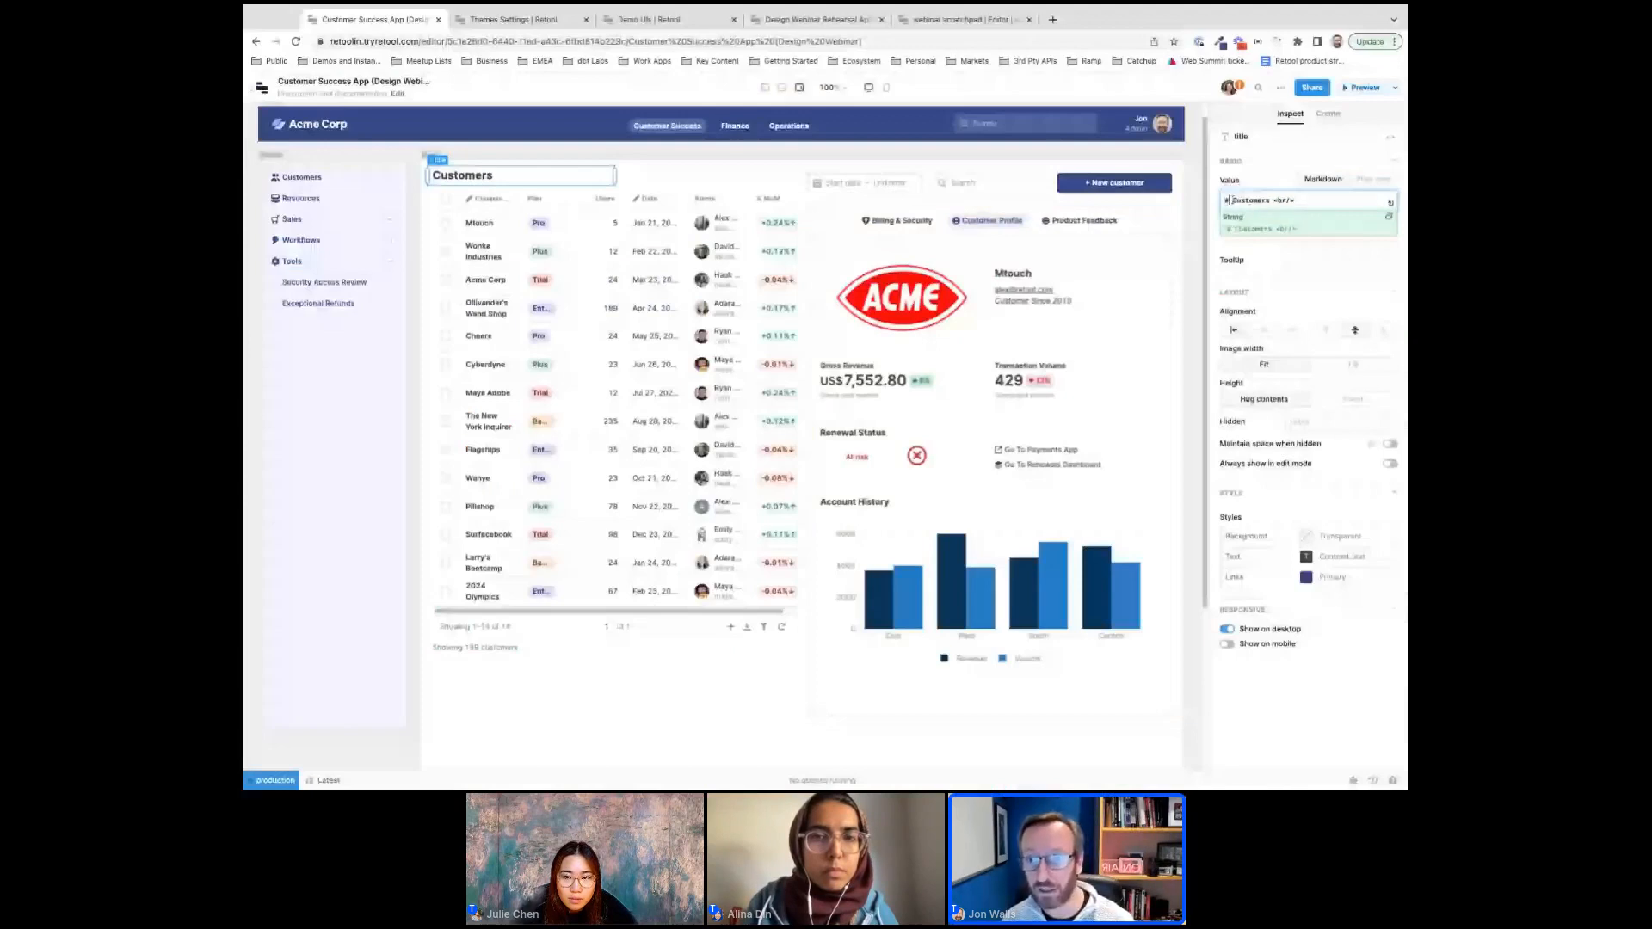
Show the Billing & Security view and inspect the text settings of the Security heading and the Account actions label.
left_click(908, 222)
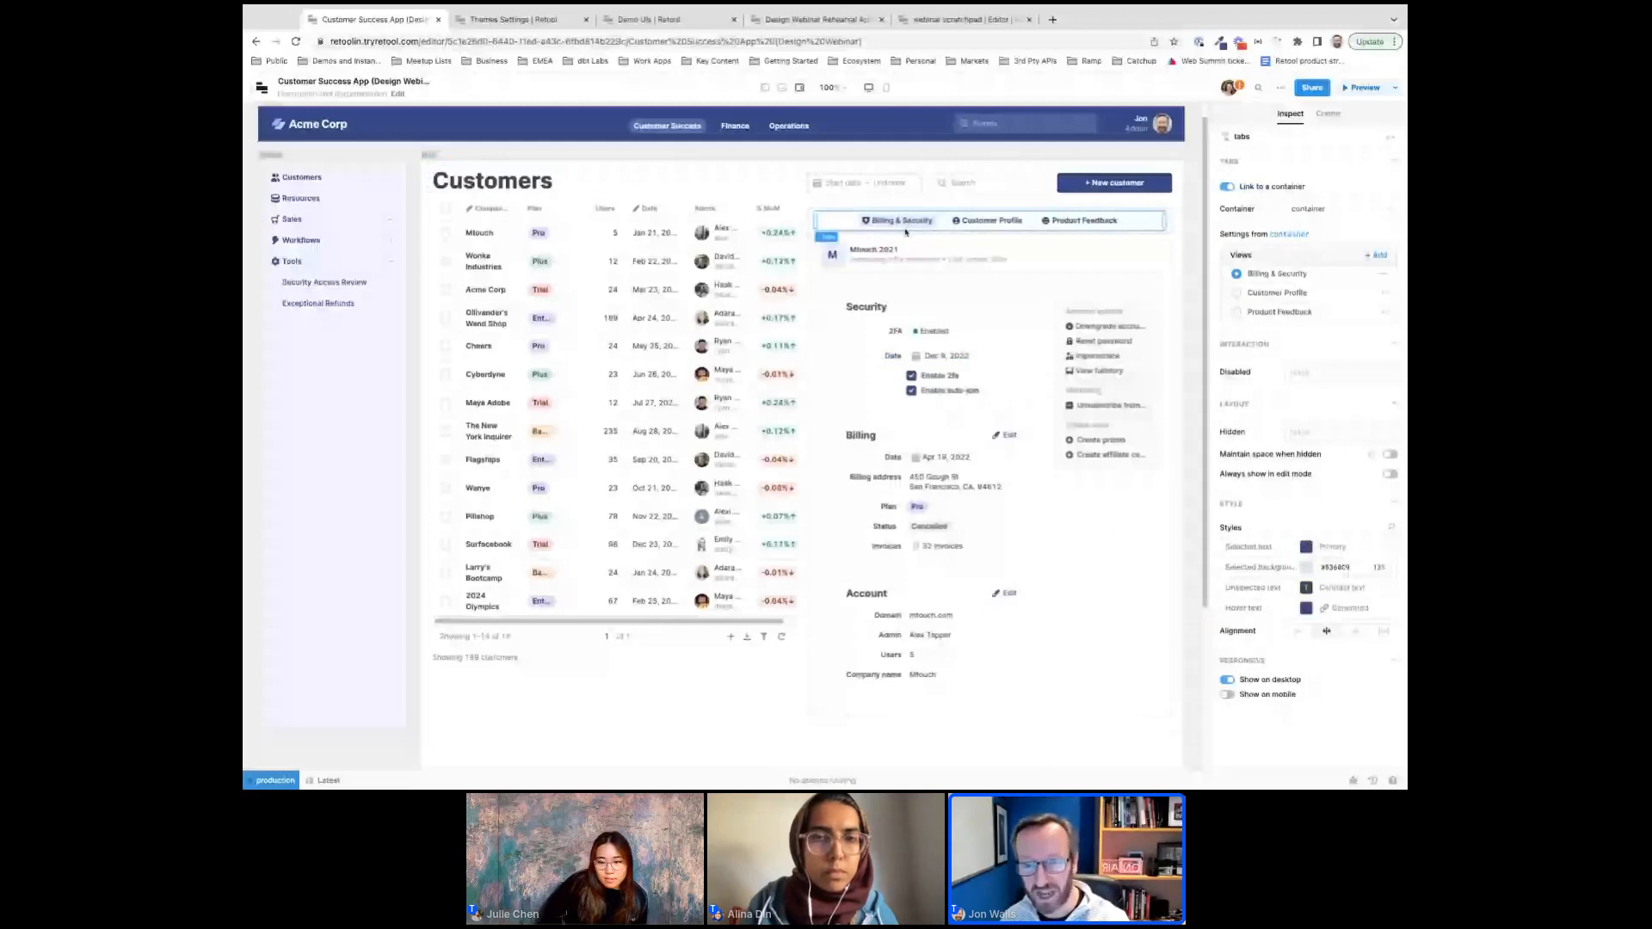
left_click(868, 308)
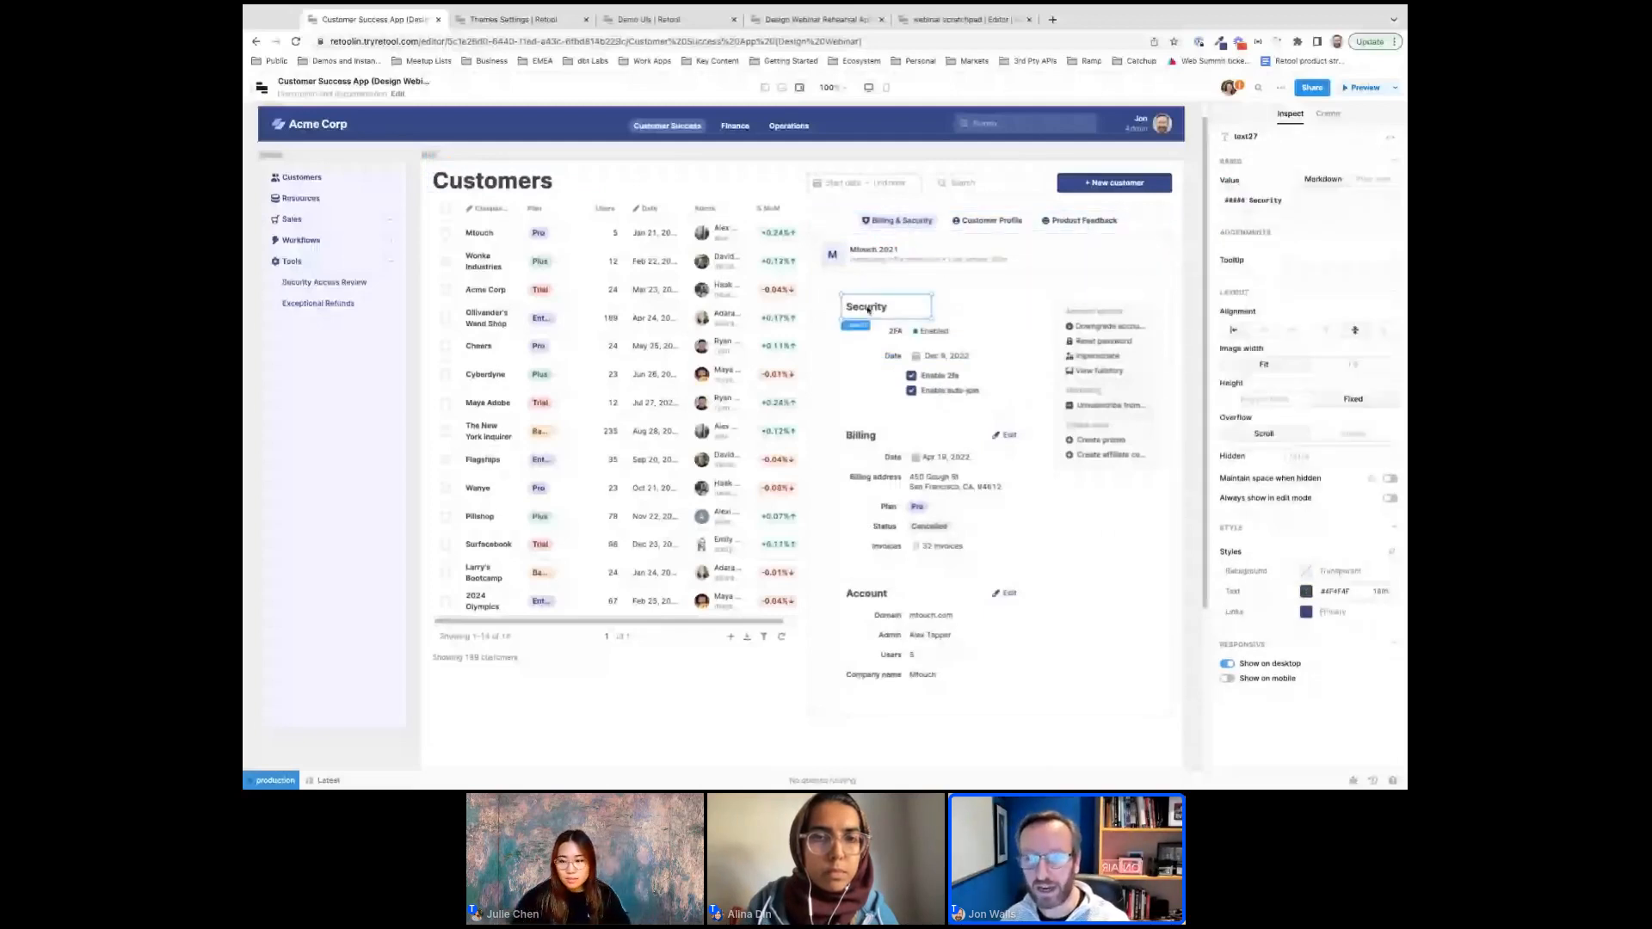
left_click(1111, 314)
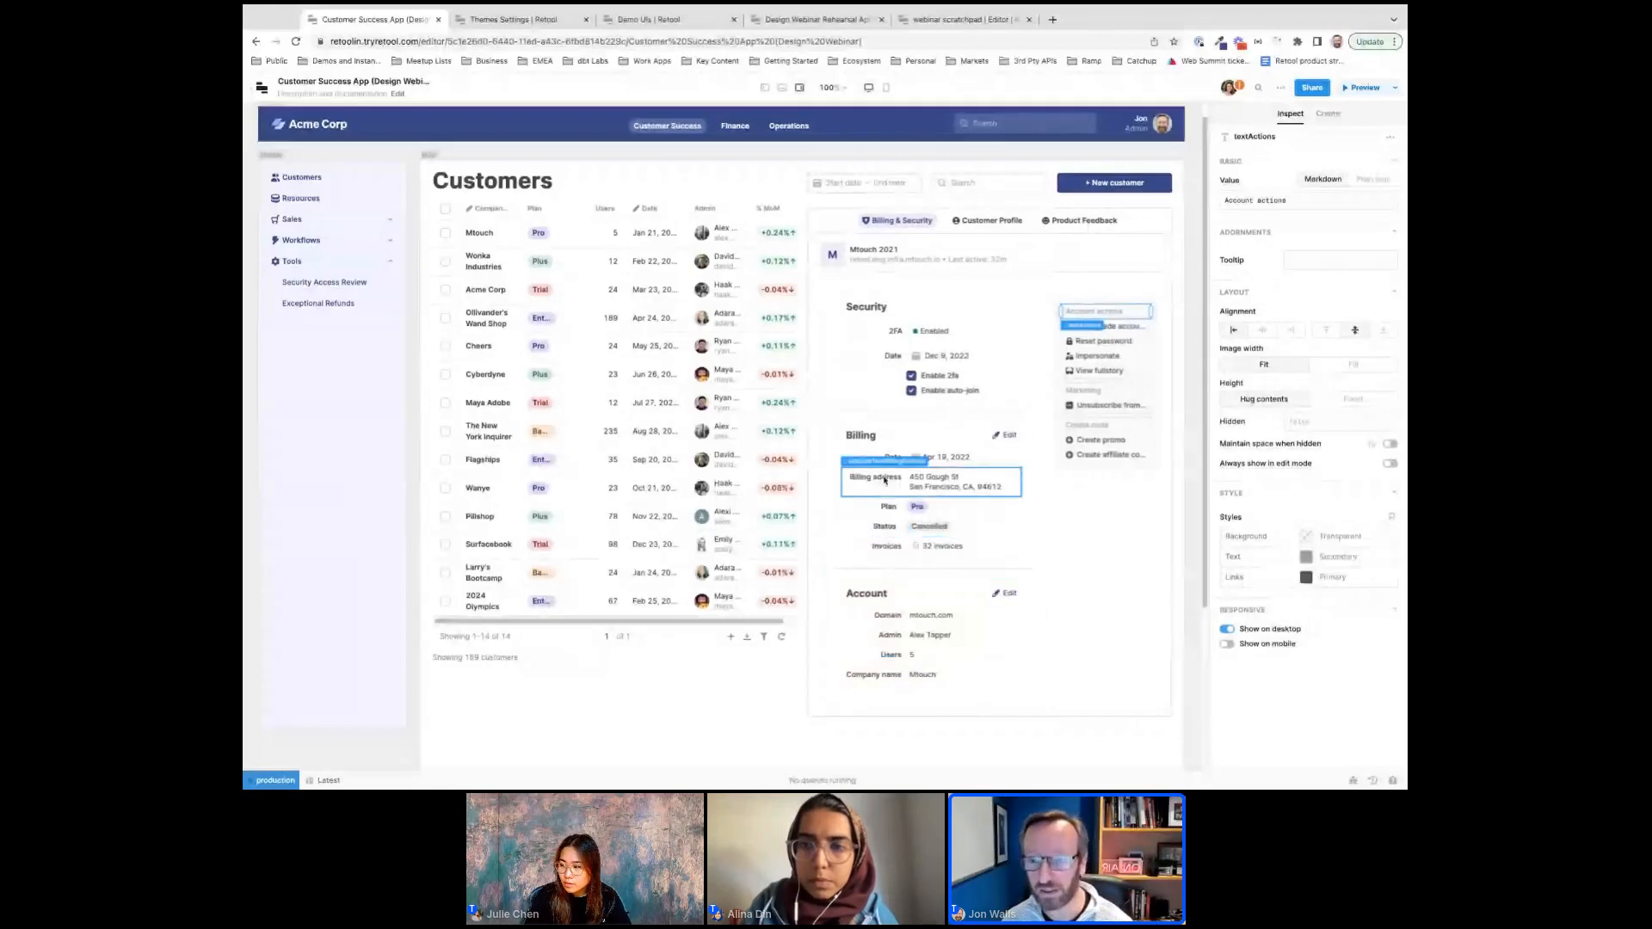
Examine the label position, alignment and width settings of the Billing address field, including the available width units.
left_click(884, 479)
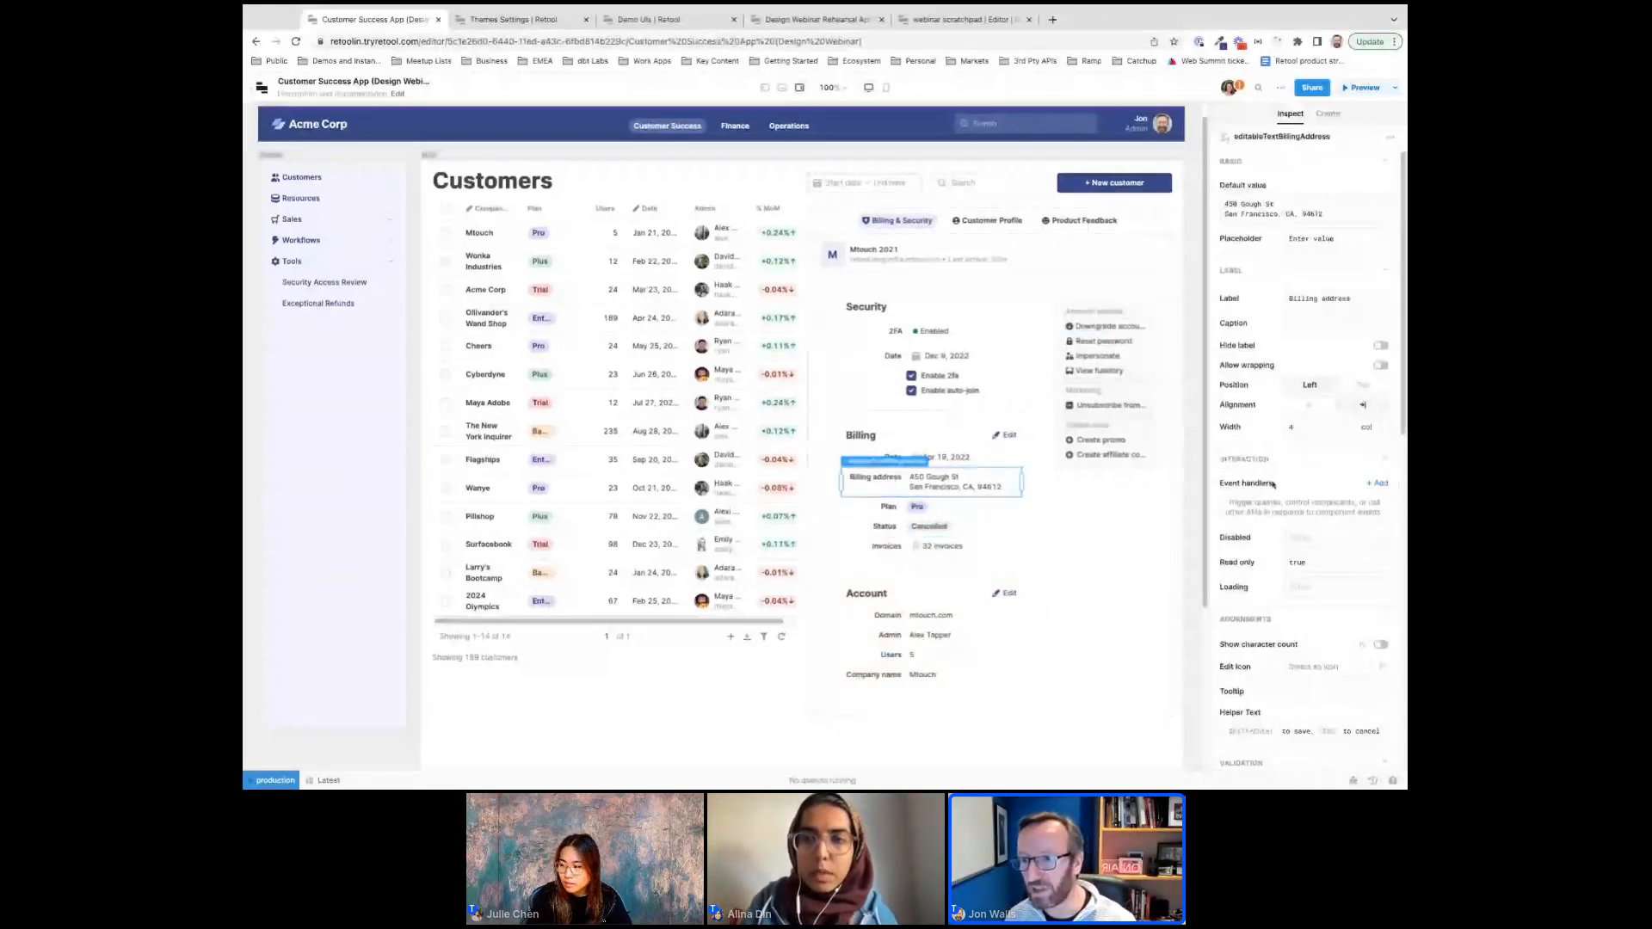
key("ctrl+plus")
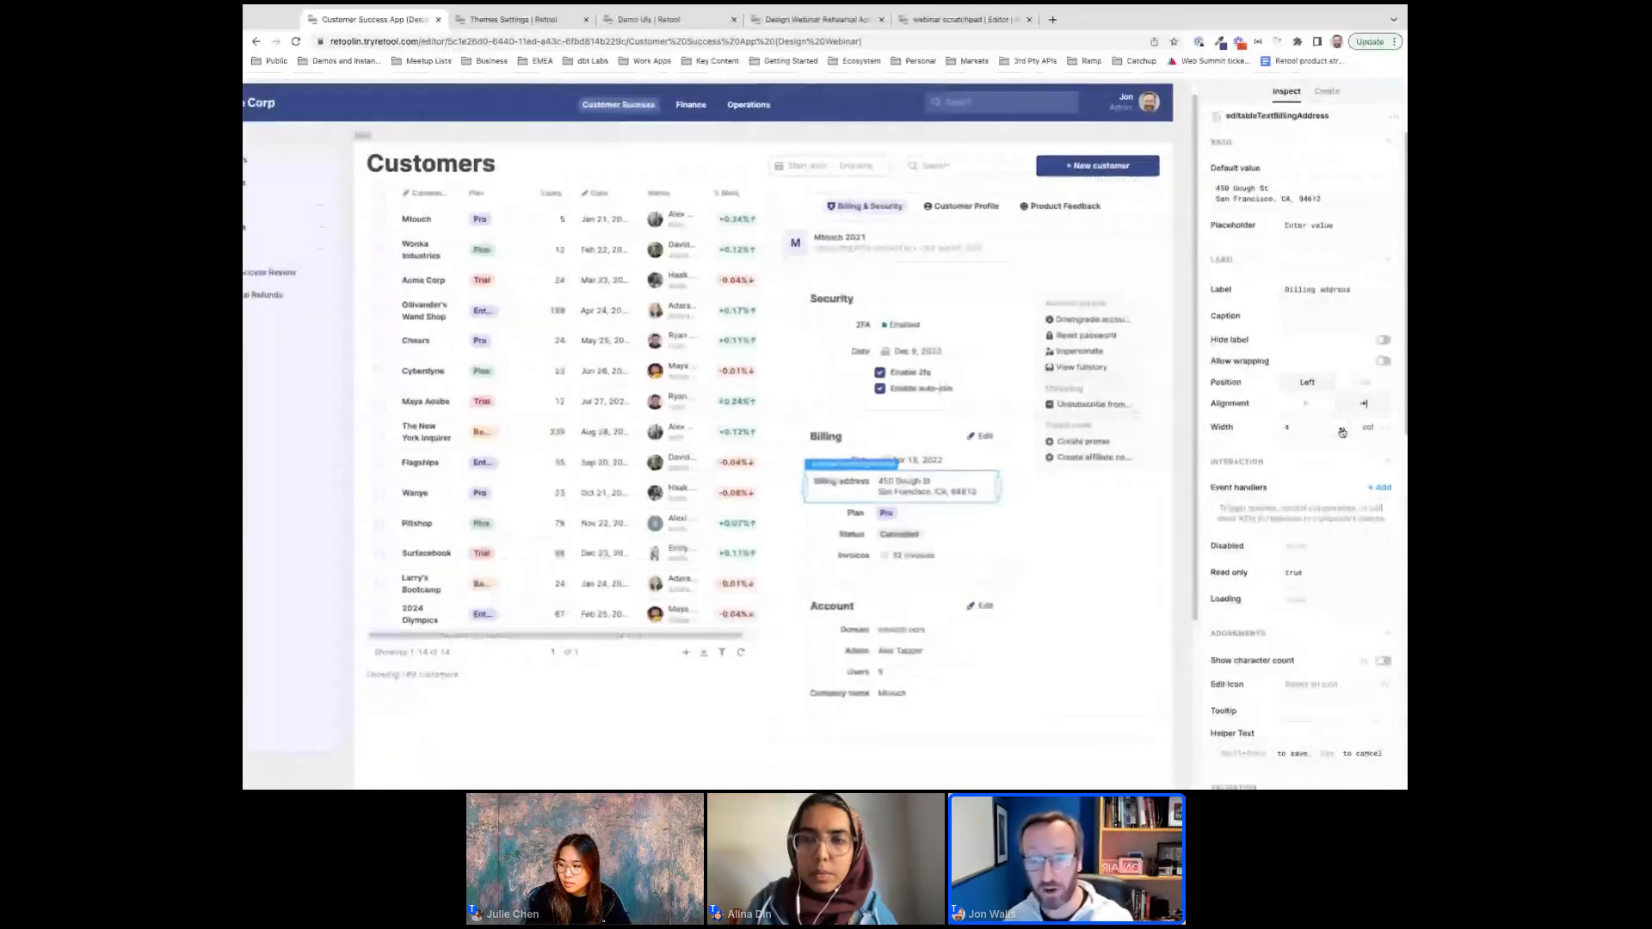
scroll(1343, 432, "up", 5)
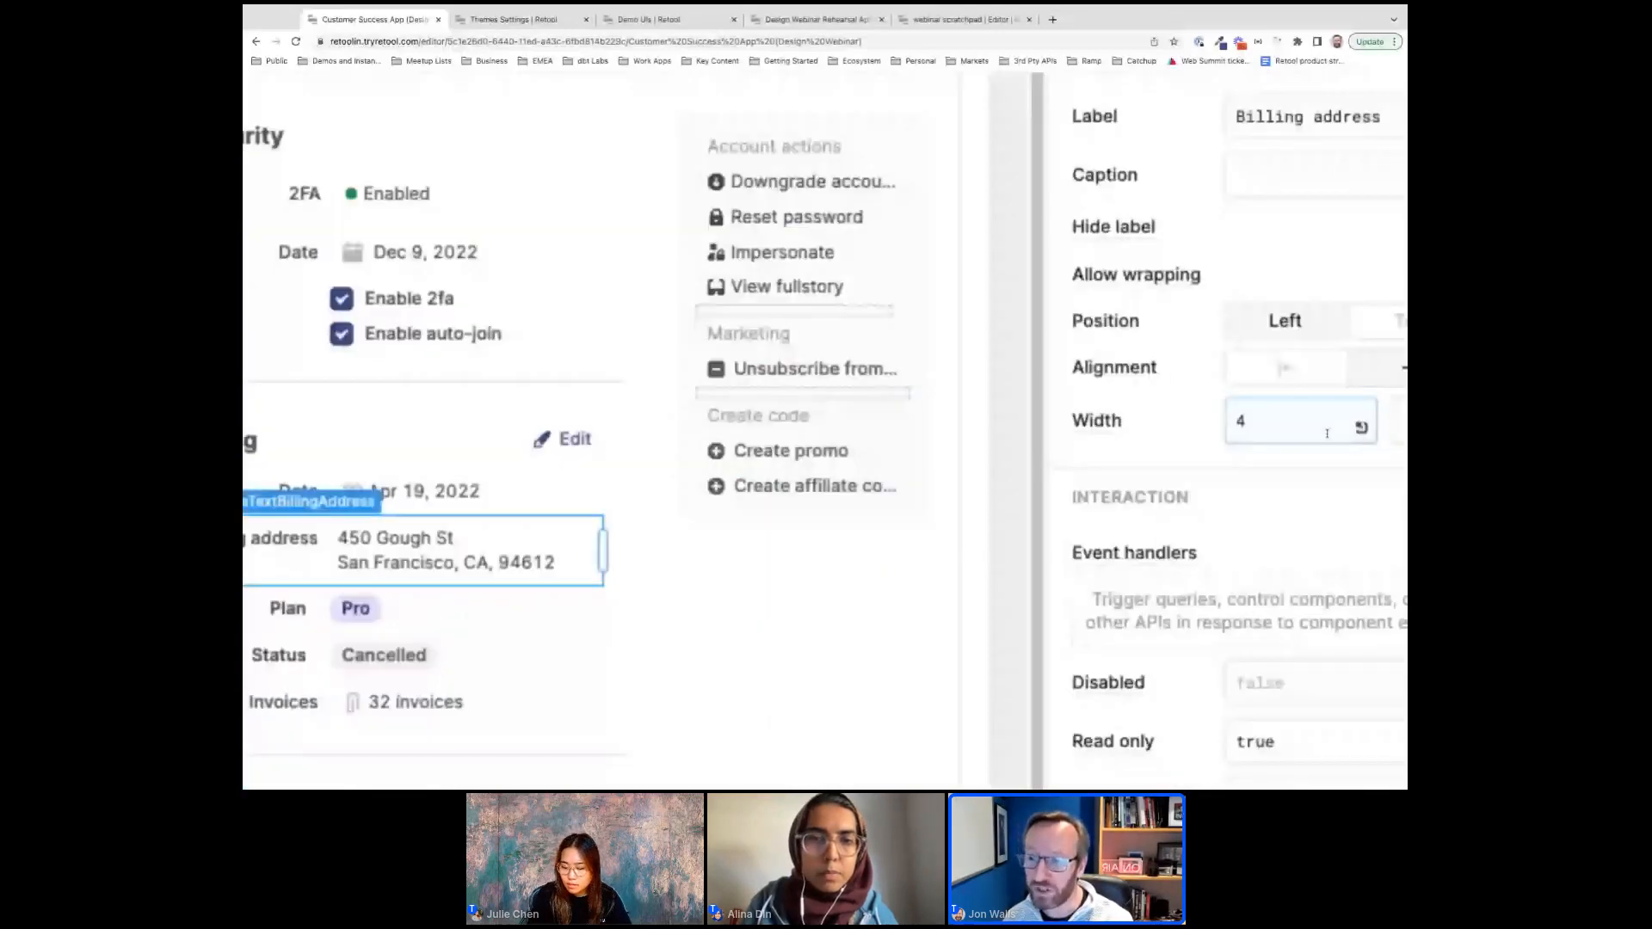
scroll(1327, 432, "up", 2)
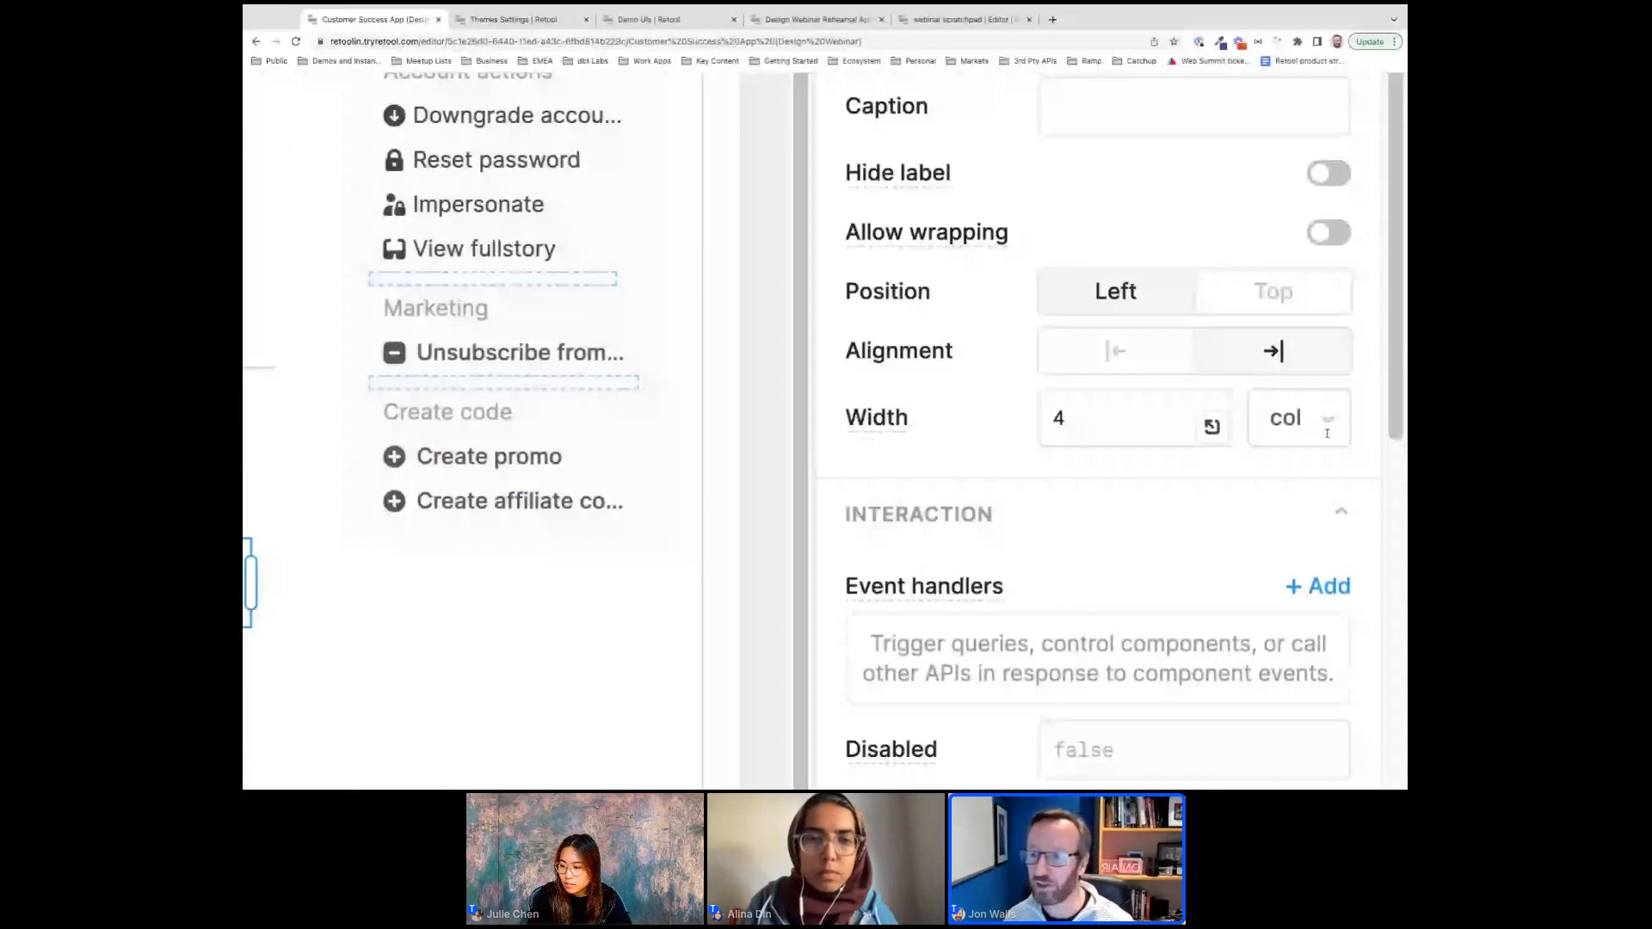
left_click(1327, 433)
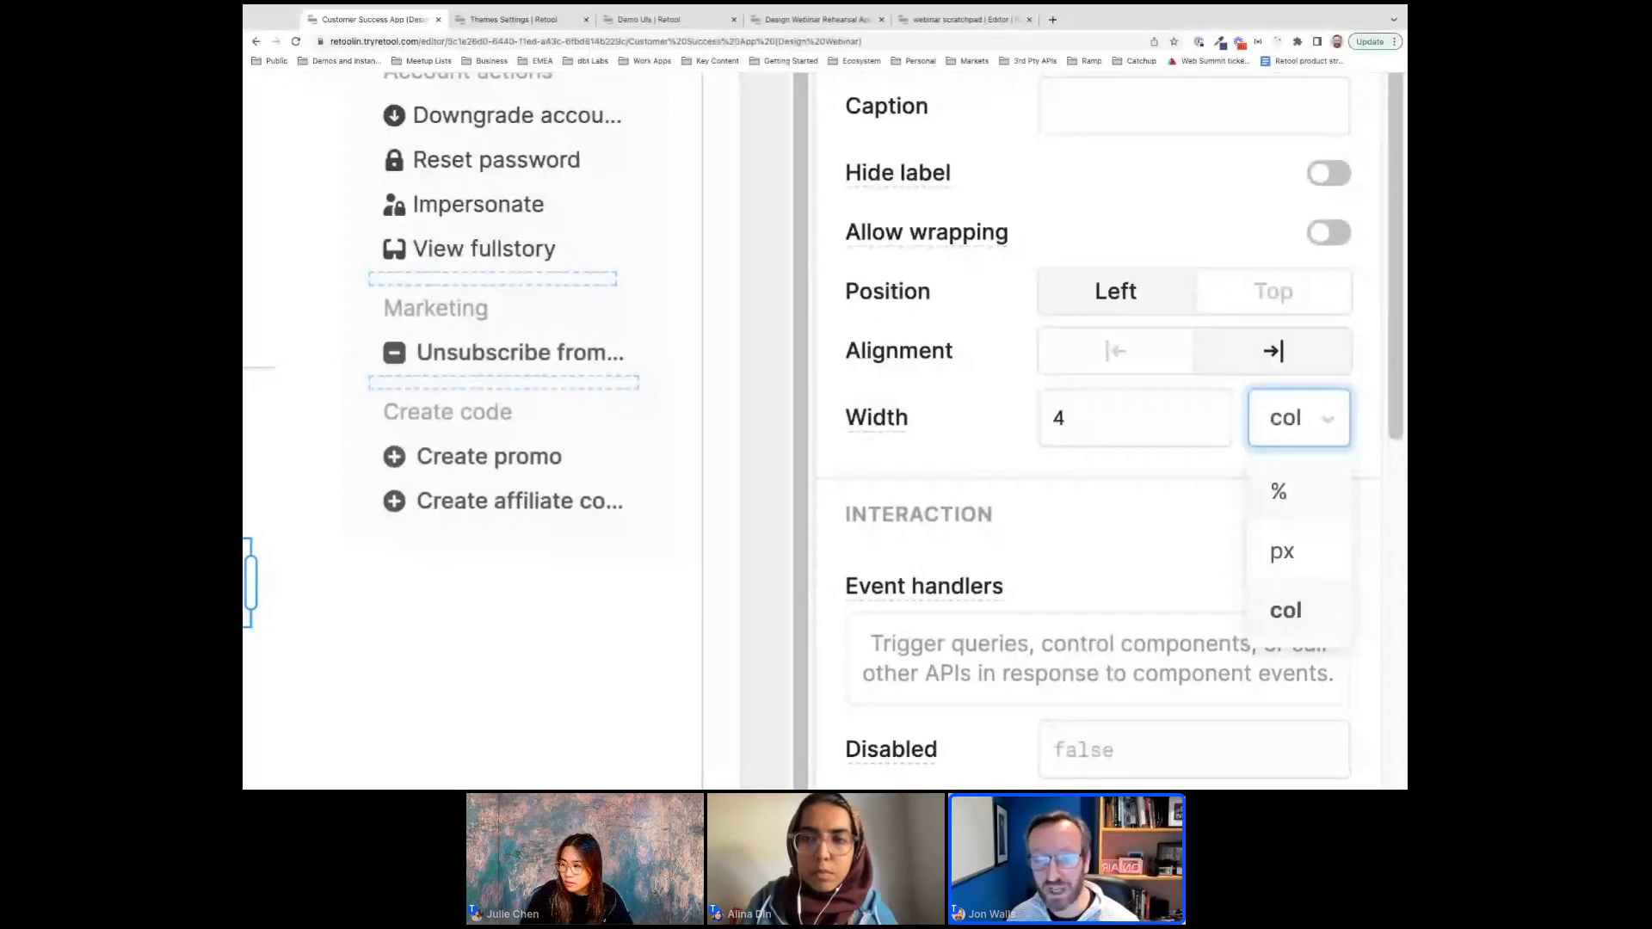
scroll(1377, 431, "down", 5)
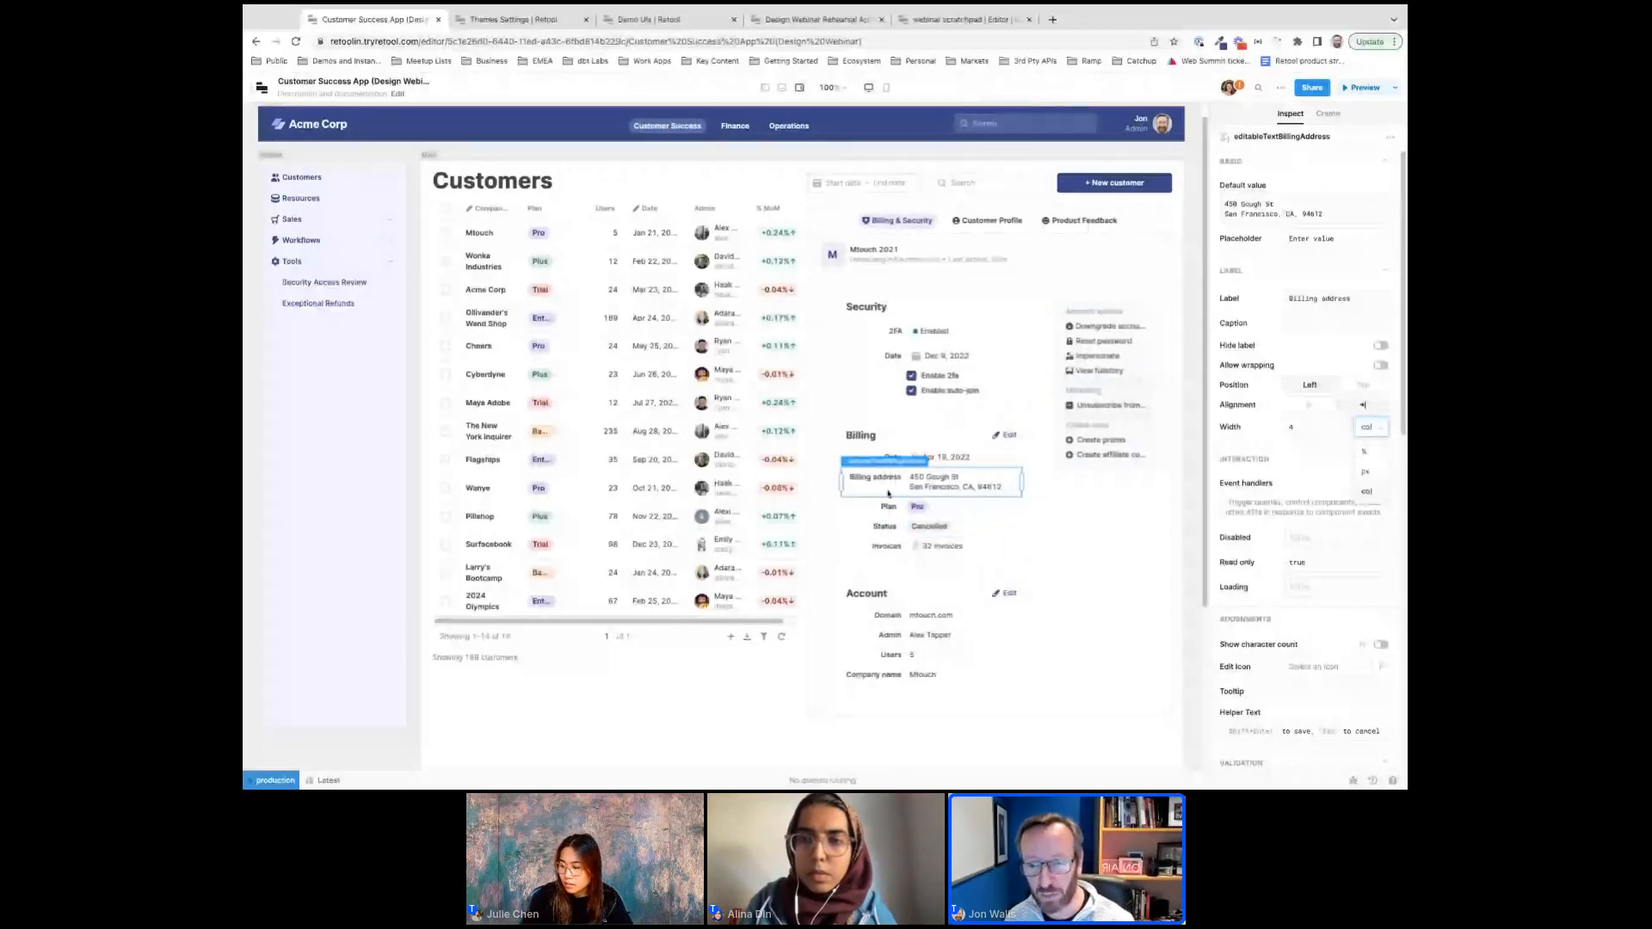
left_click(867, 512)
left_click_drag(867, 515, 879, 483)
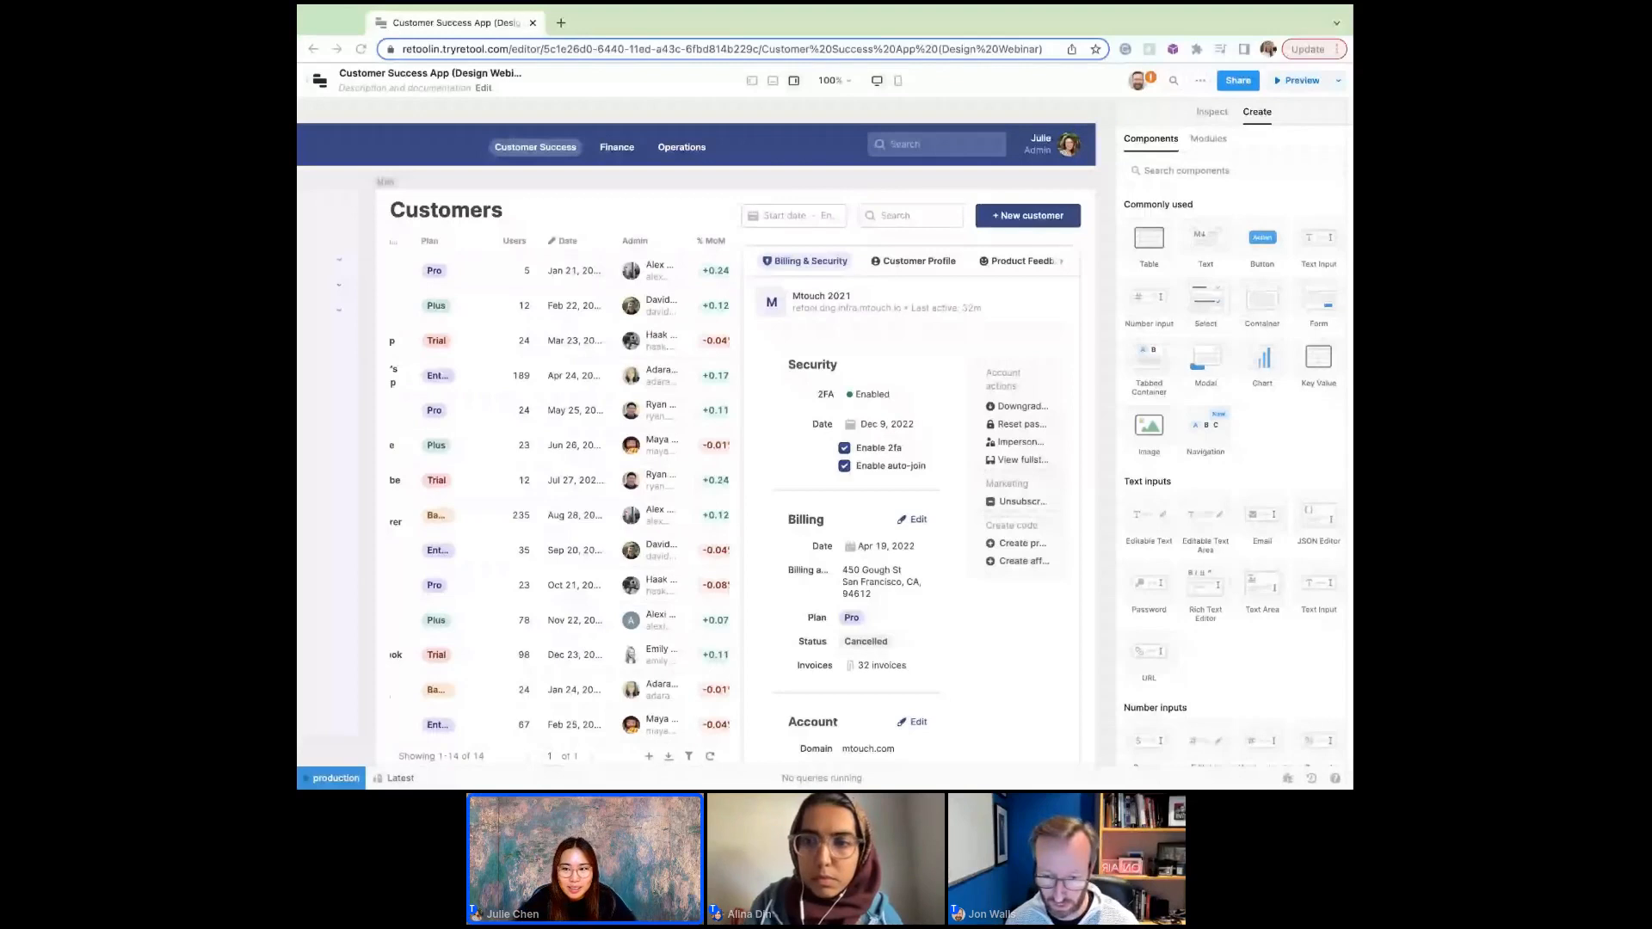
Browse the full component library from the commonly used components to the navigation, integration, custom and deprecated groups.
scroll(1239, 369, "down", 3)
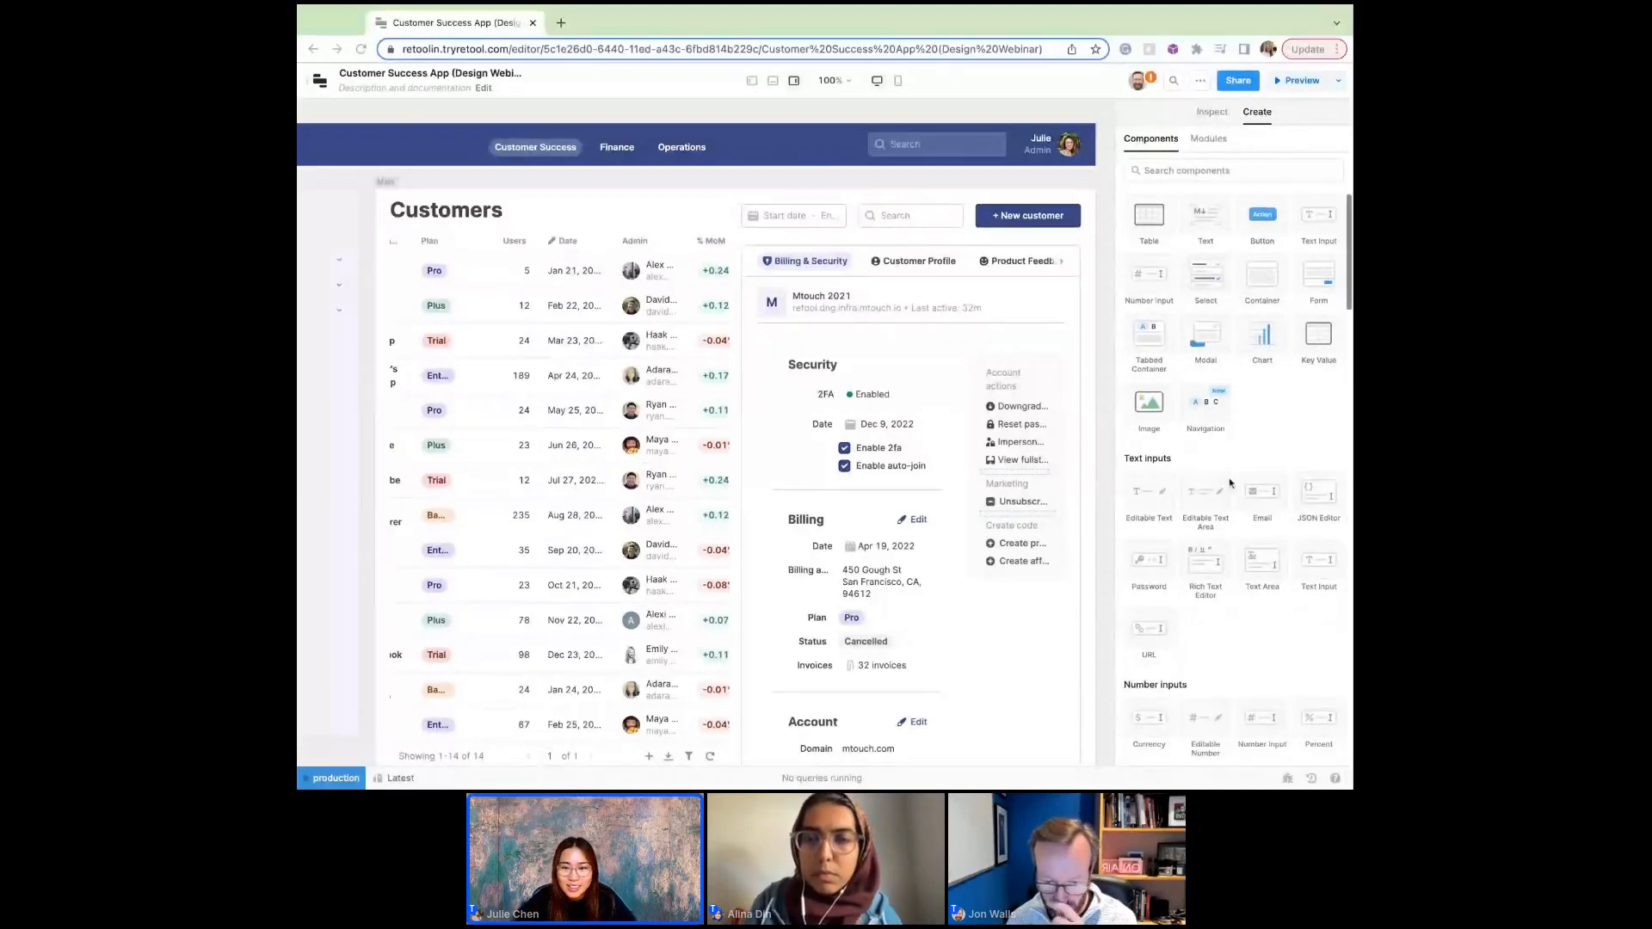
scroll(1231, 483, "down", 4)
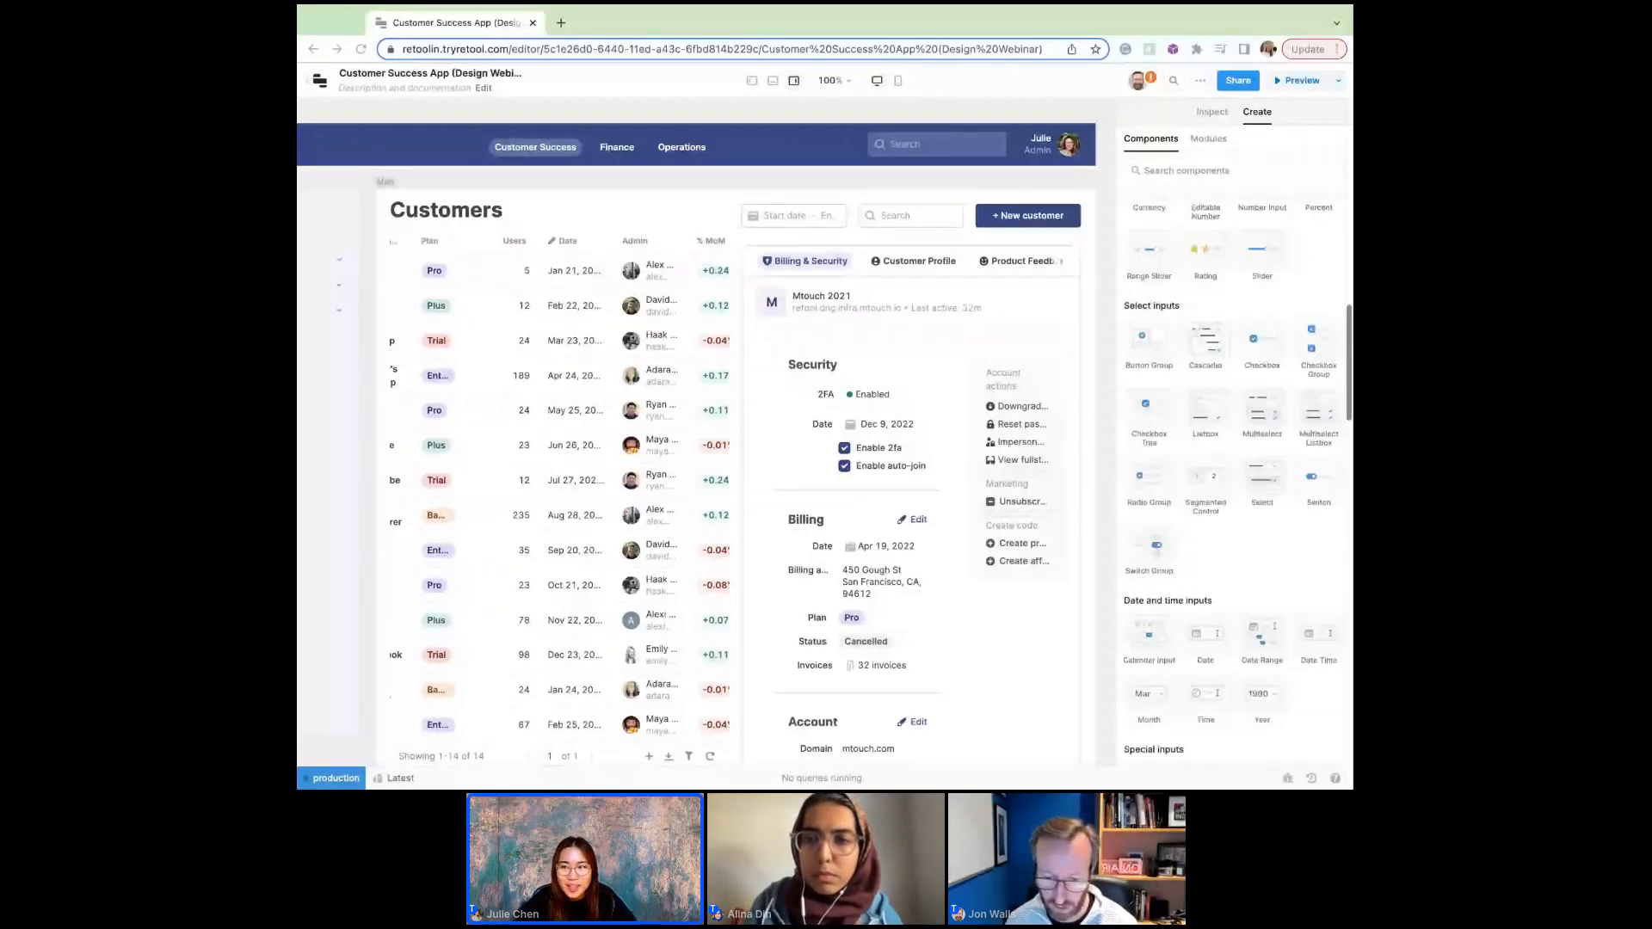
scroll(1273, 223, "down", 7)
scroll(1273, 223, "down", 10)
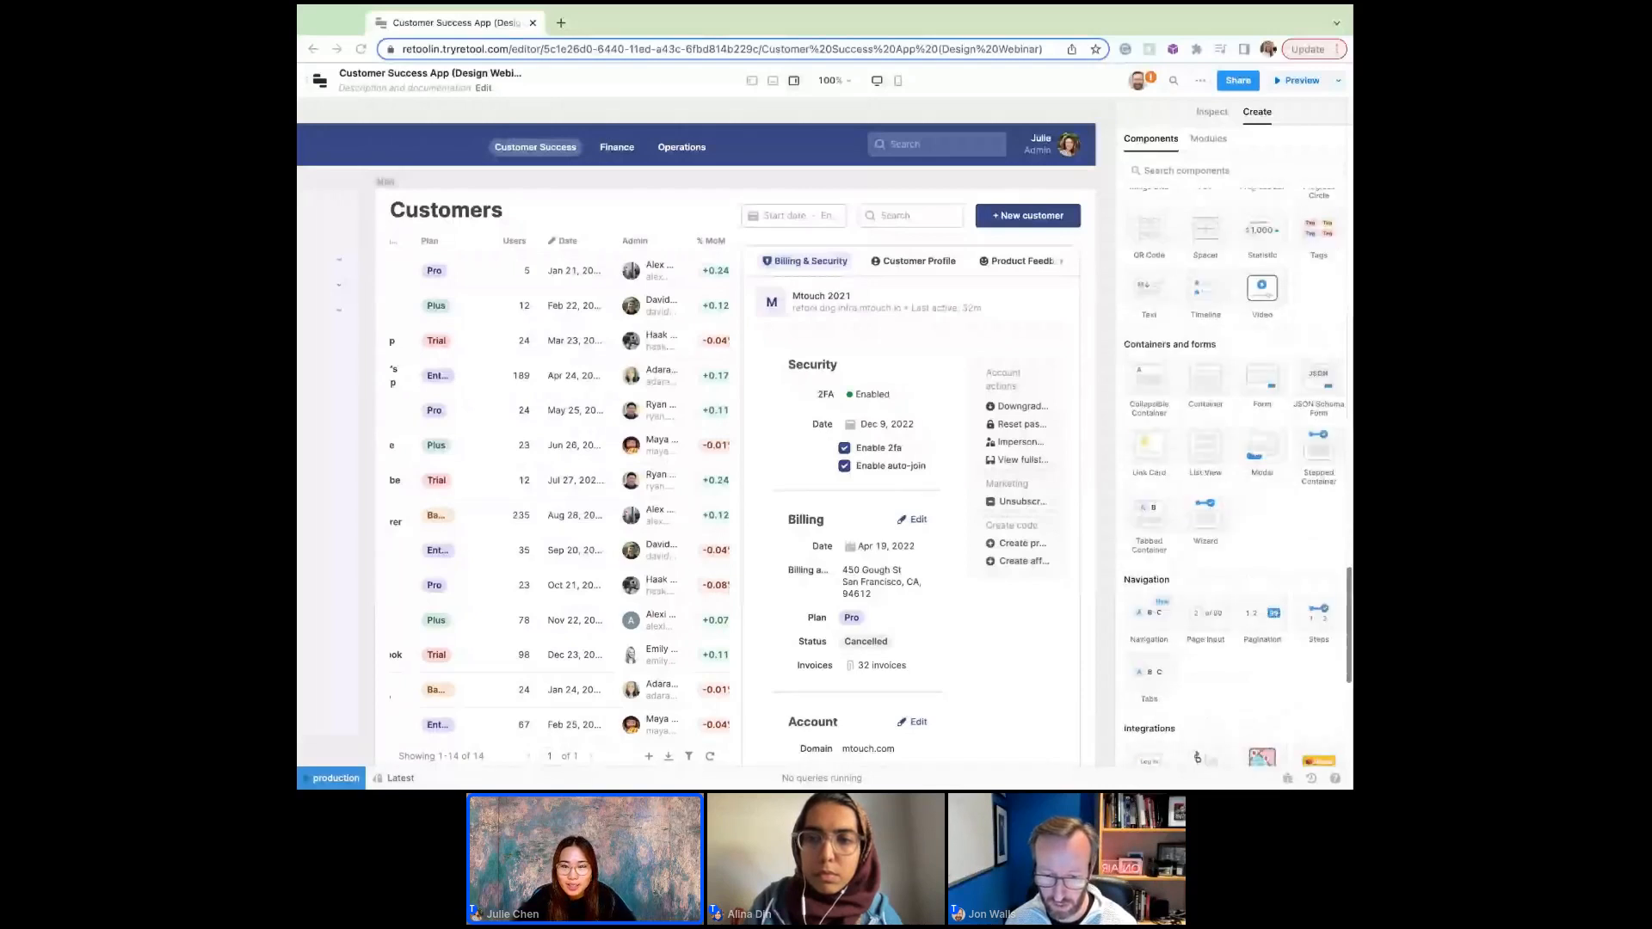
scroll(1235, 465, "down", 1)
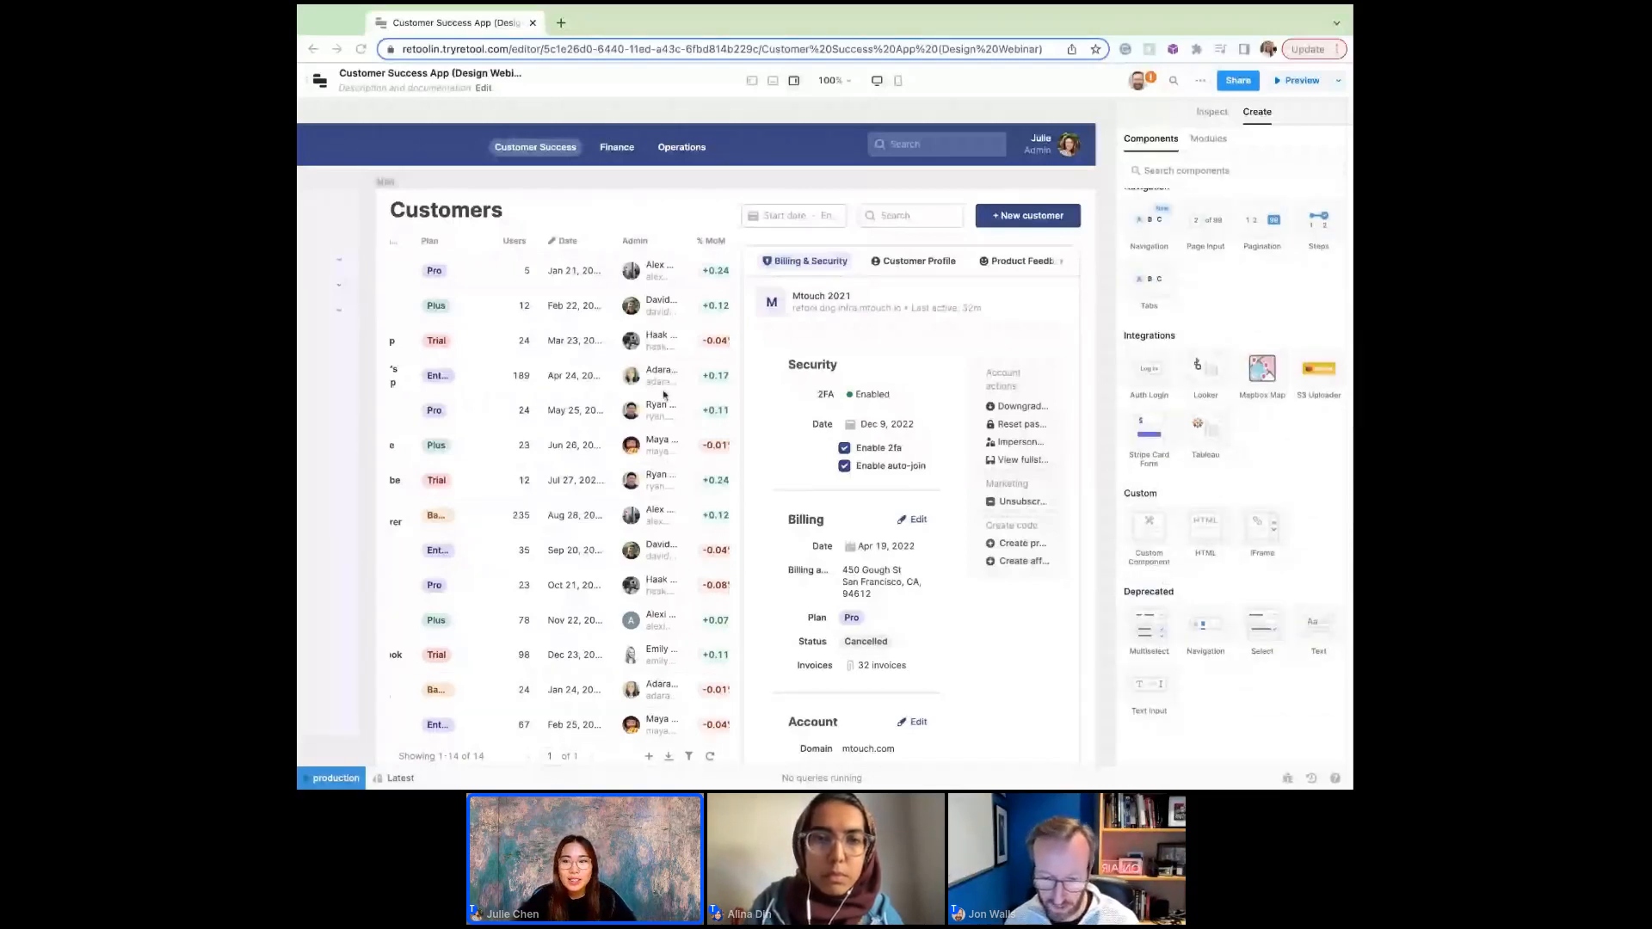
scroll(1265, 280, "up", 15)
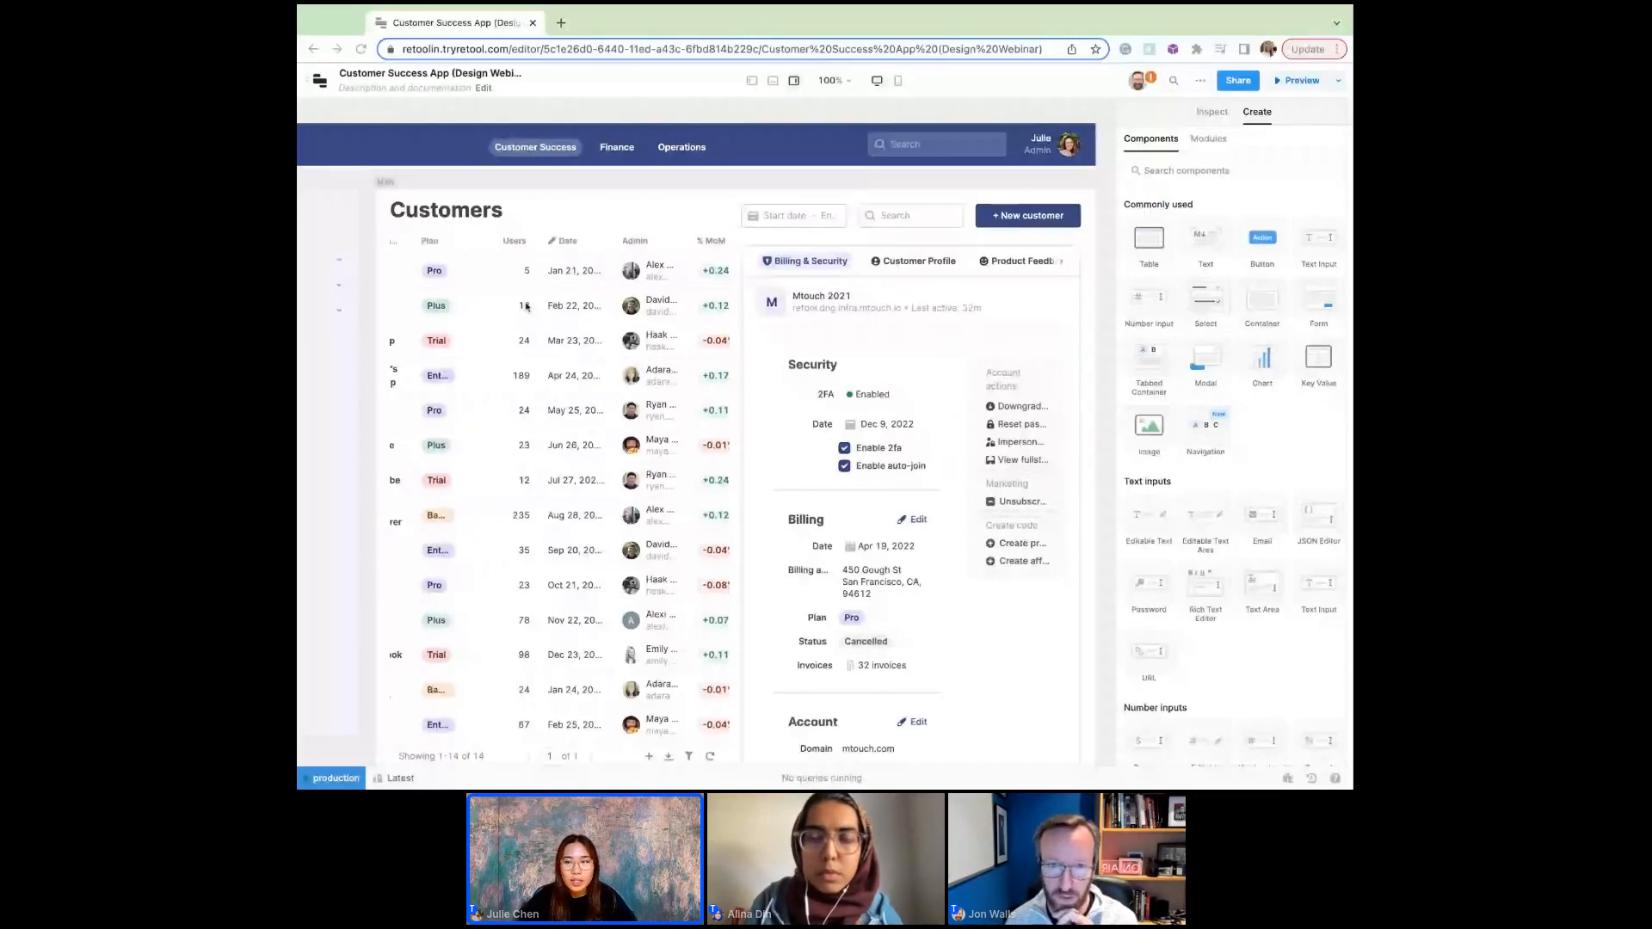
Inspect the customers table's columns and its column, row selection and pagination settings.
scroll(527, 312, "left", 5)
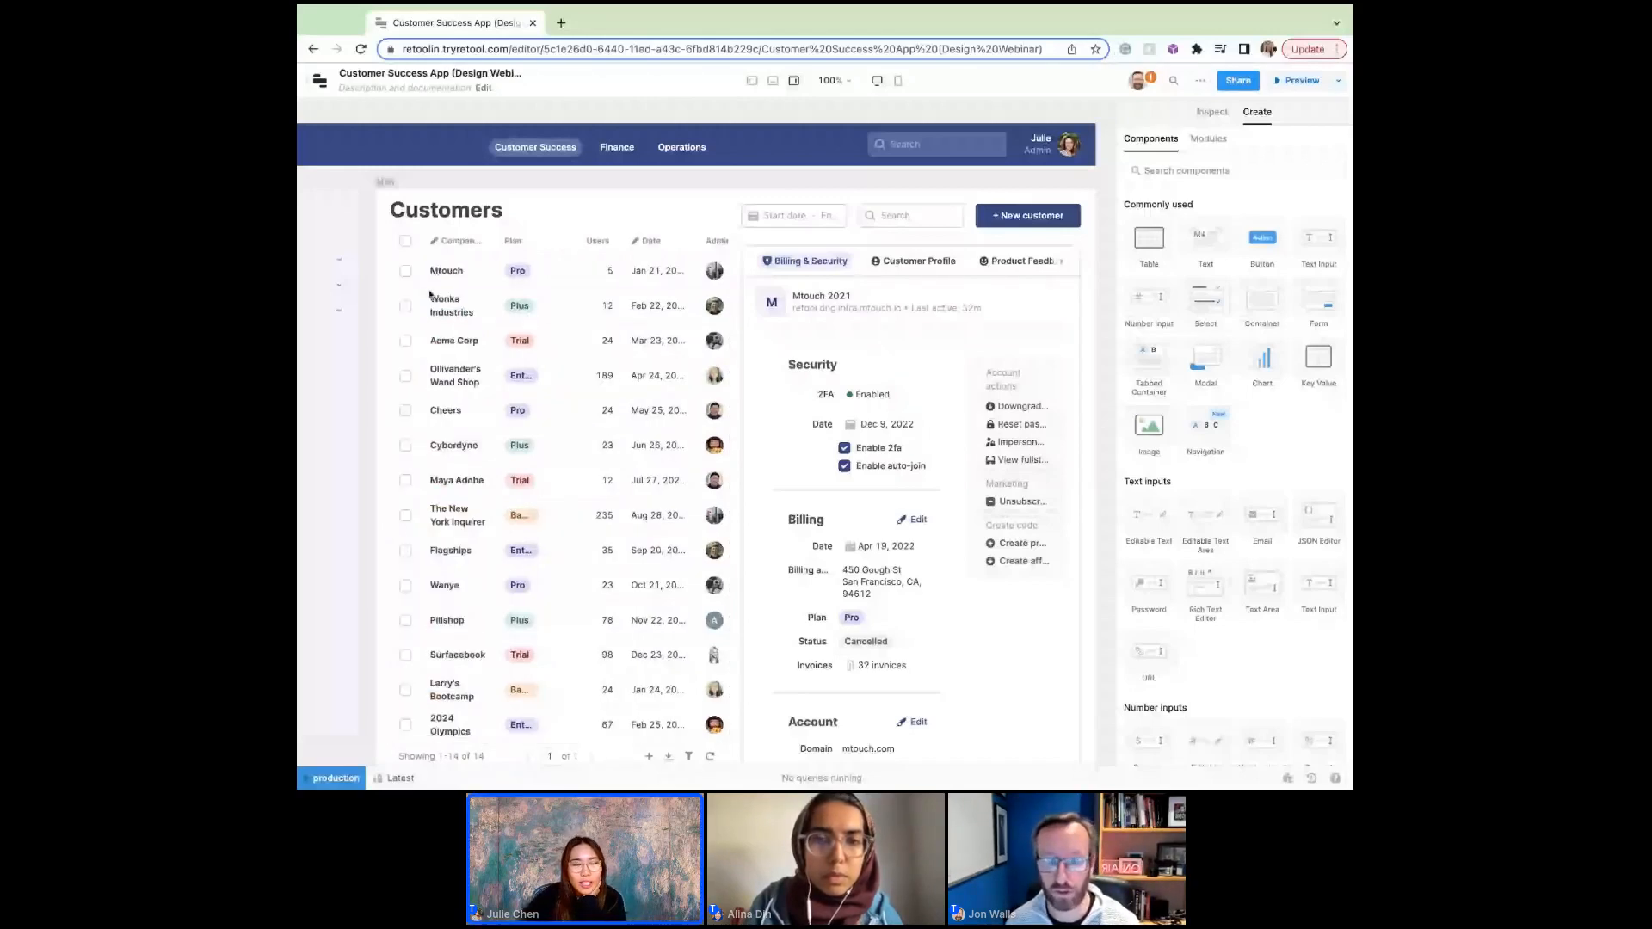
left_click(629, 415)
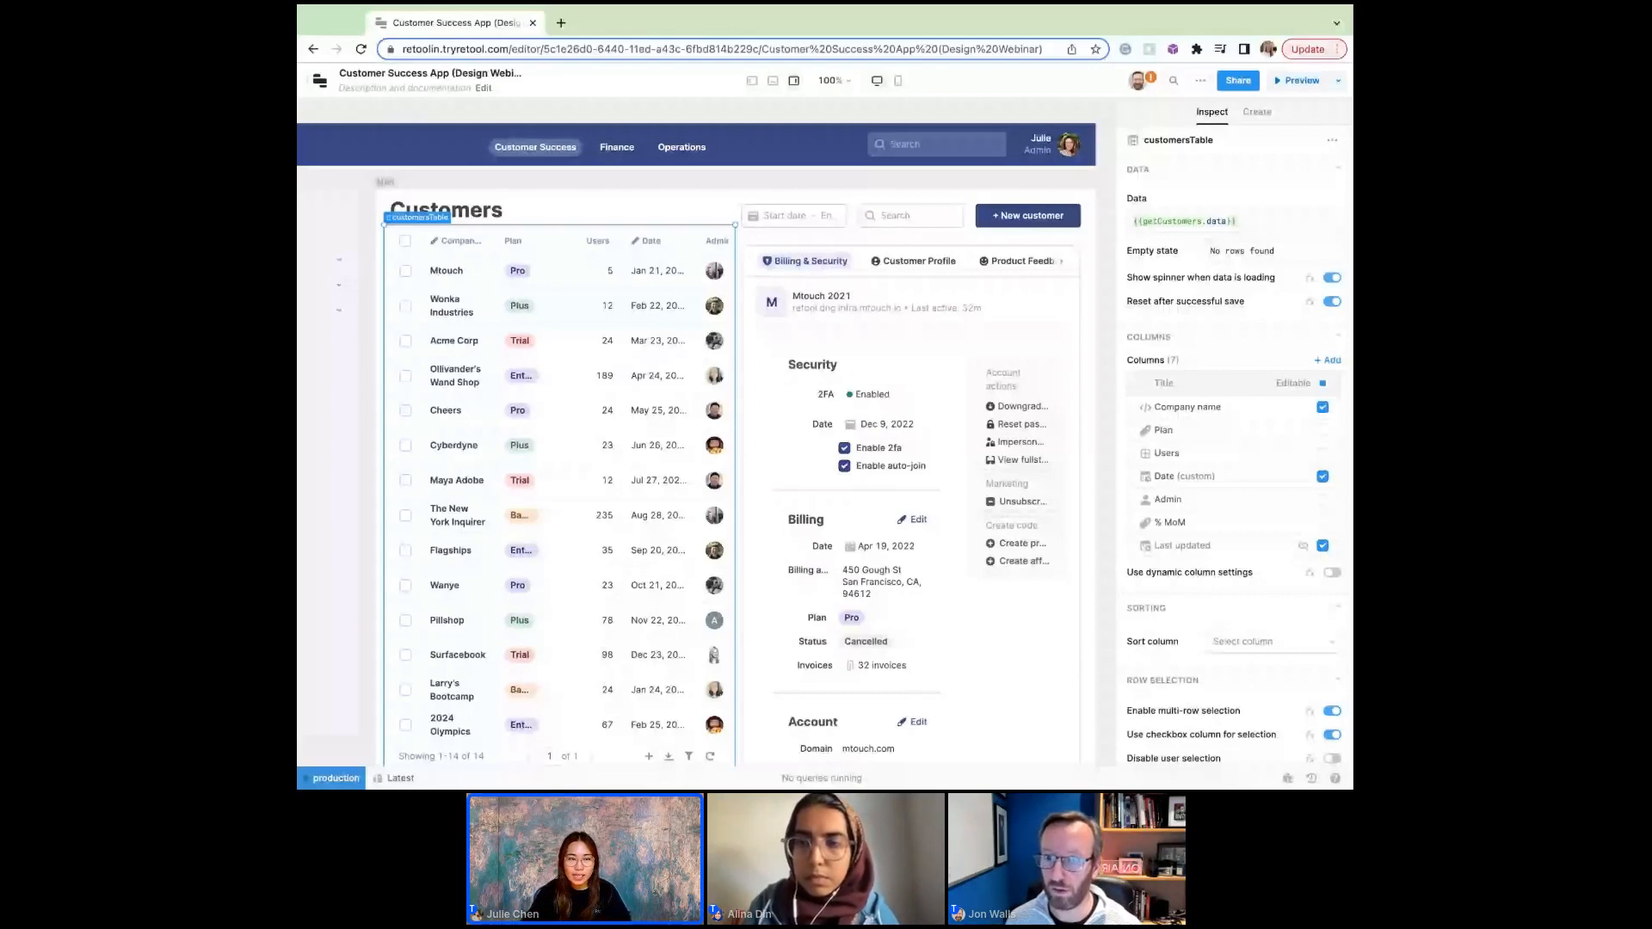
scroll(559, 408, "right", 5)
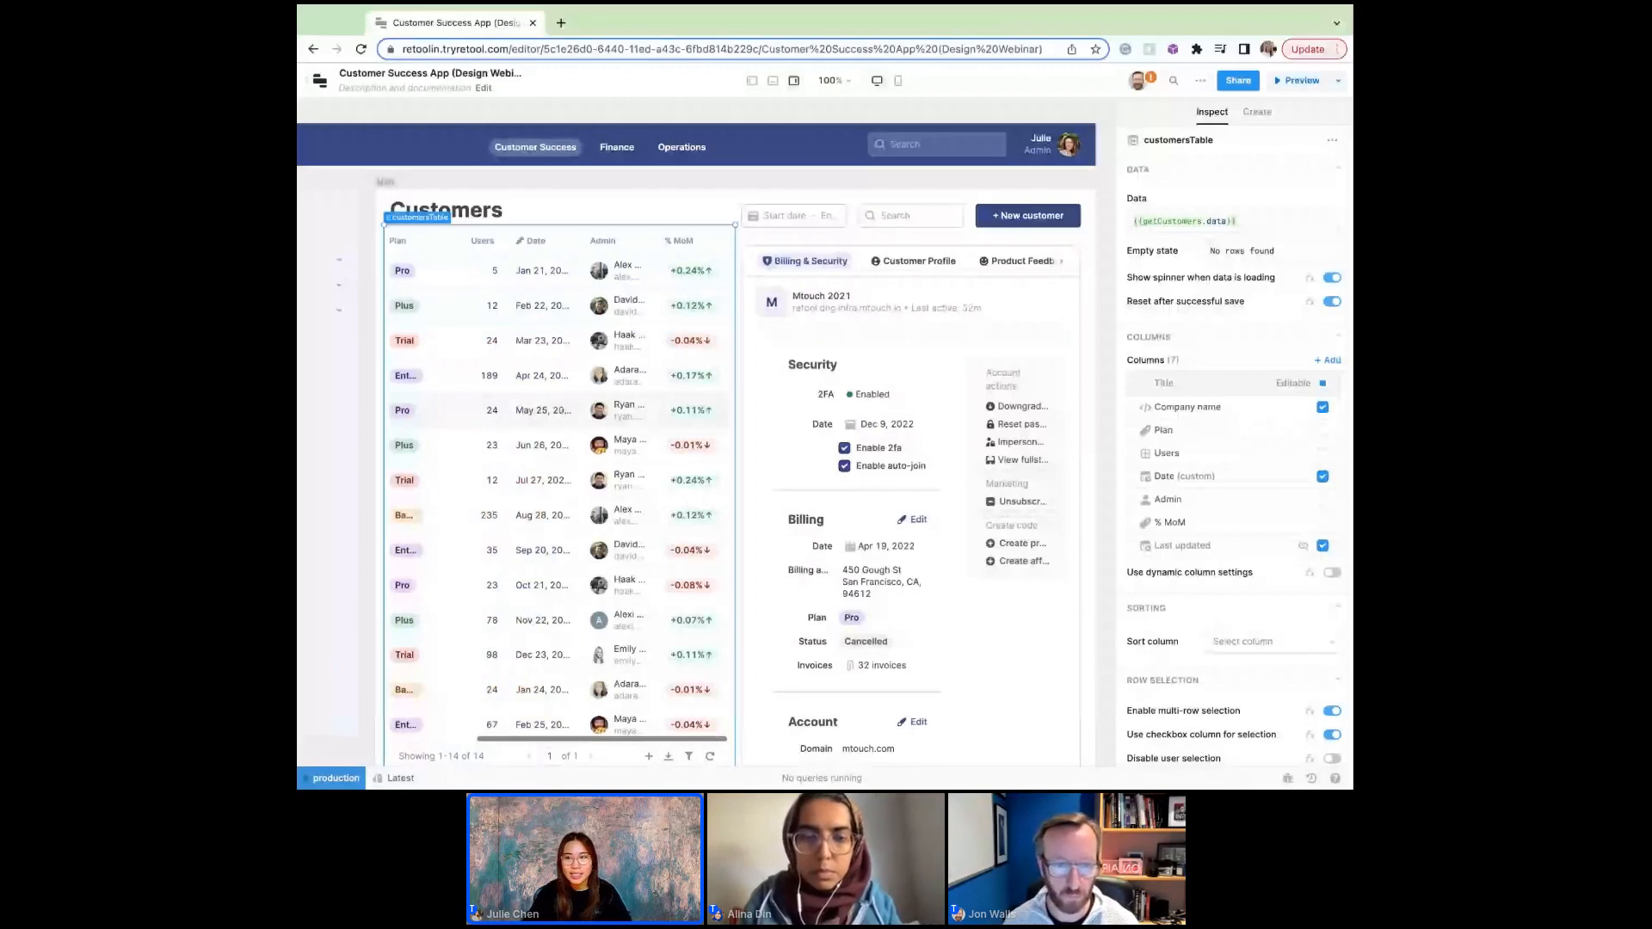
scroll(559, 410, "left", 5)
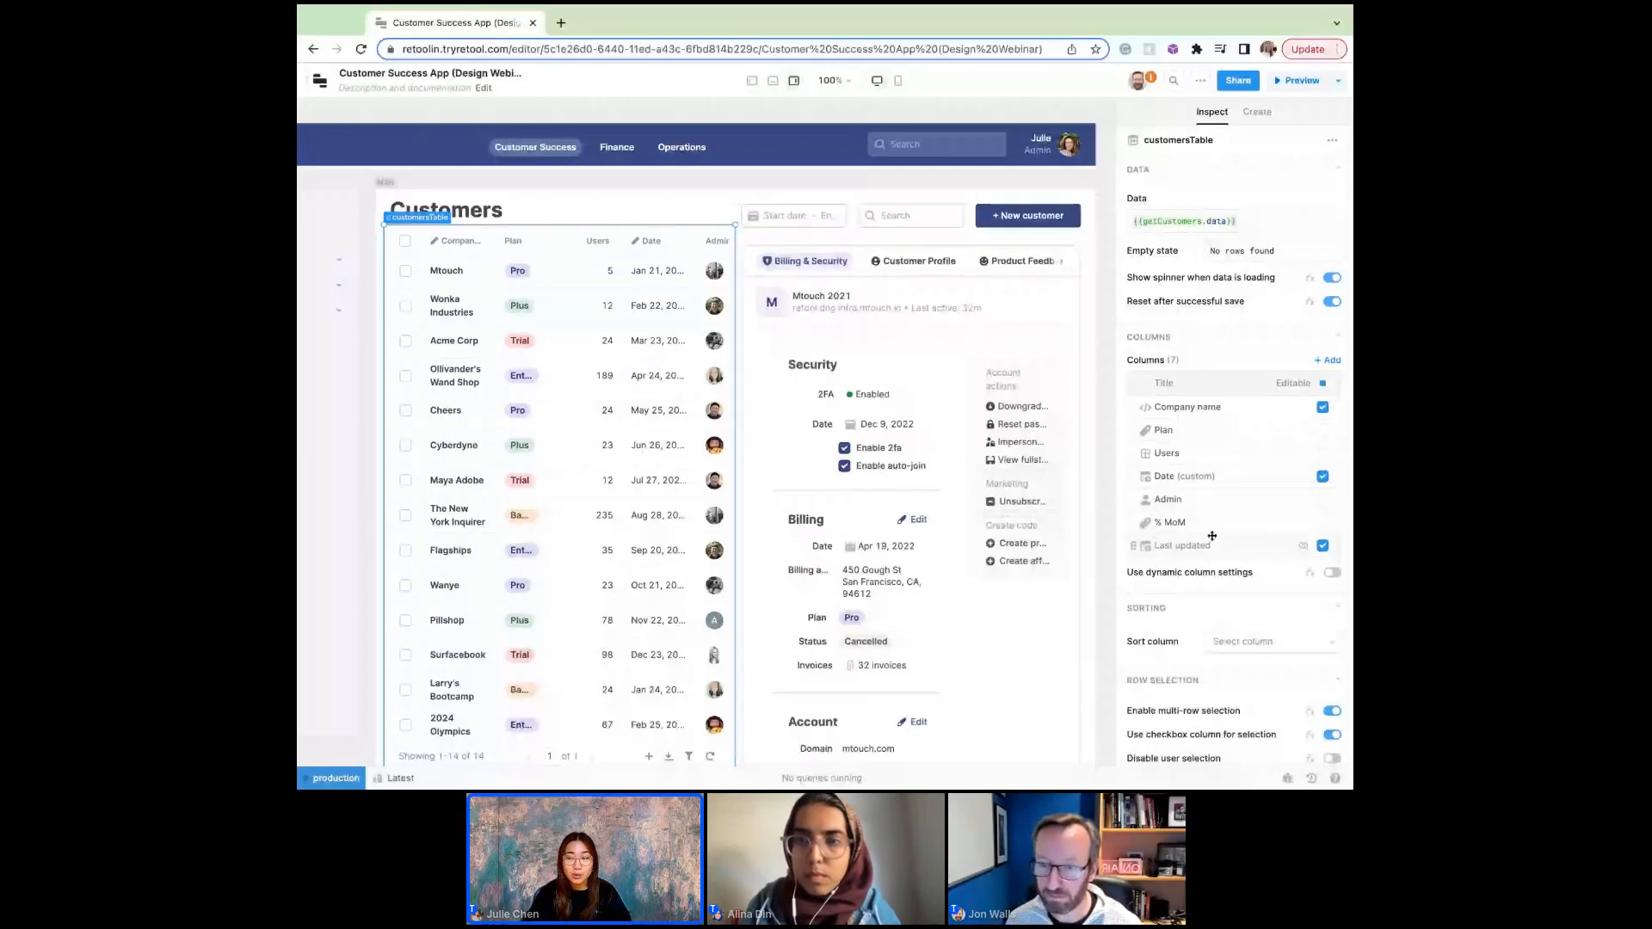
scroll(1212, 536, "down", 3)
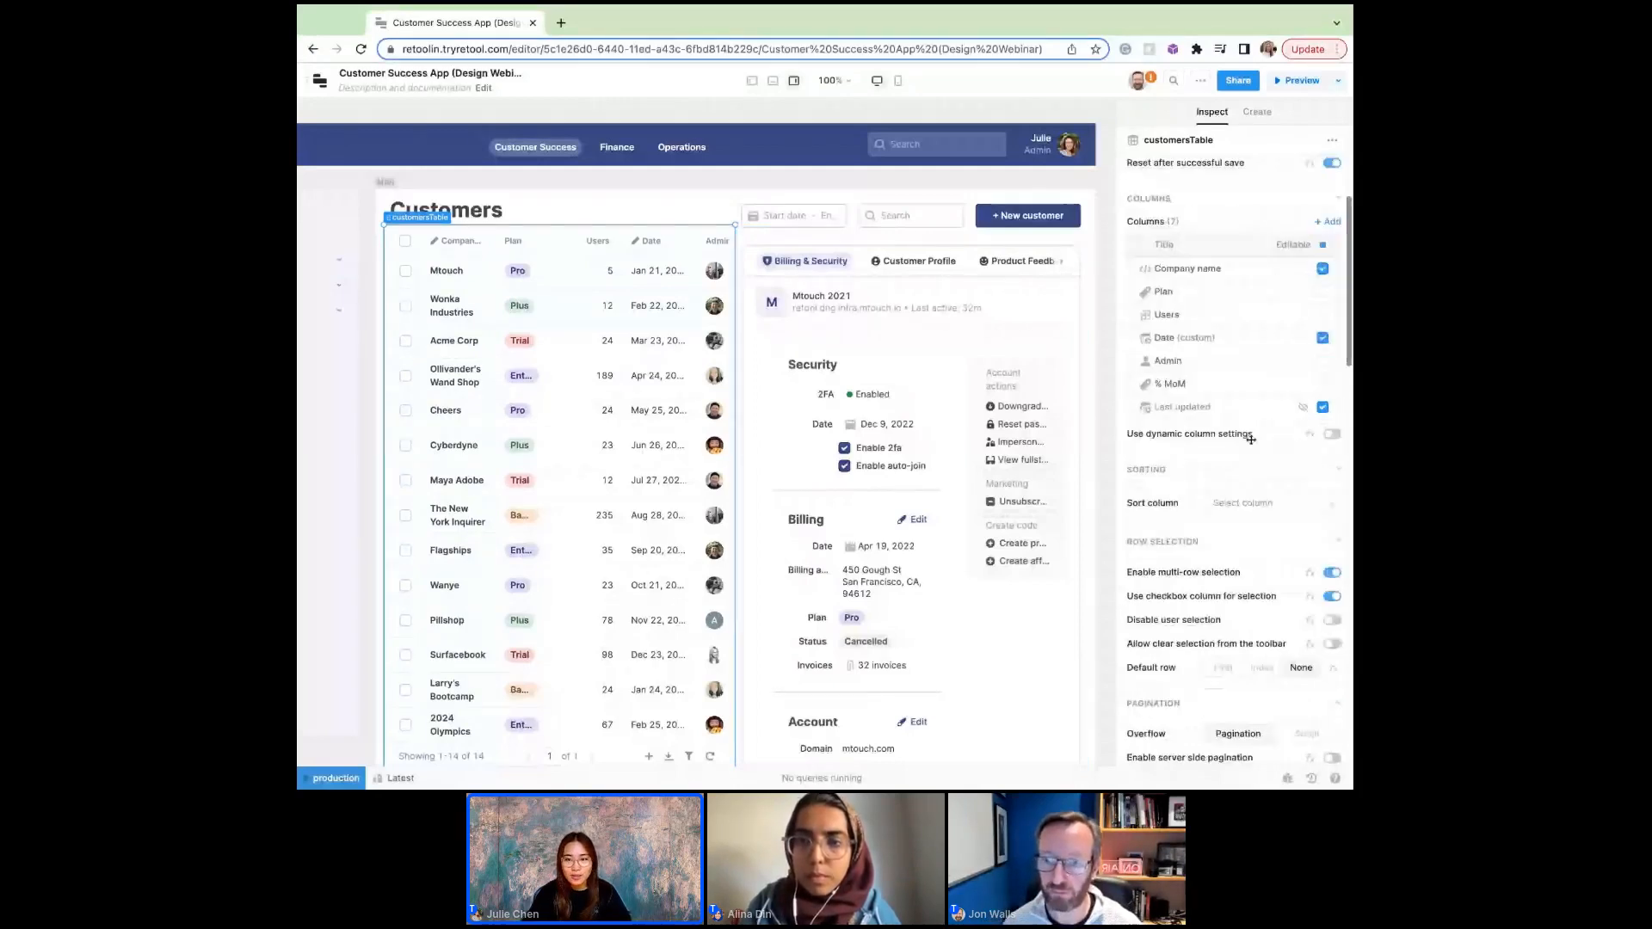
scroll(1250, 439, "down", 1)
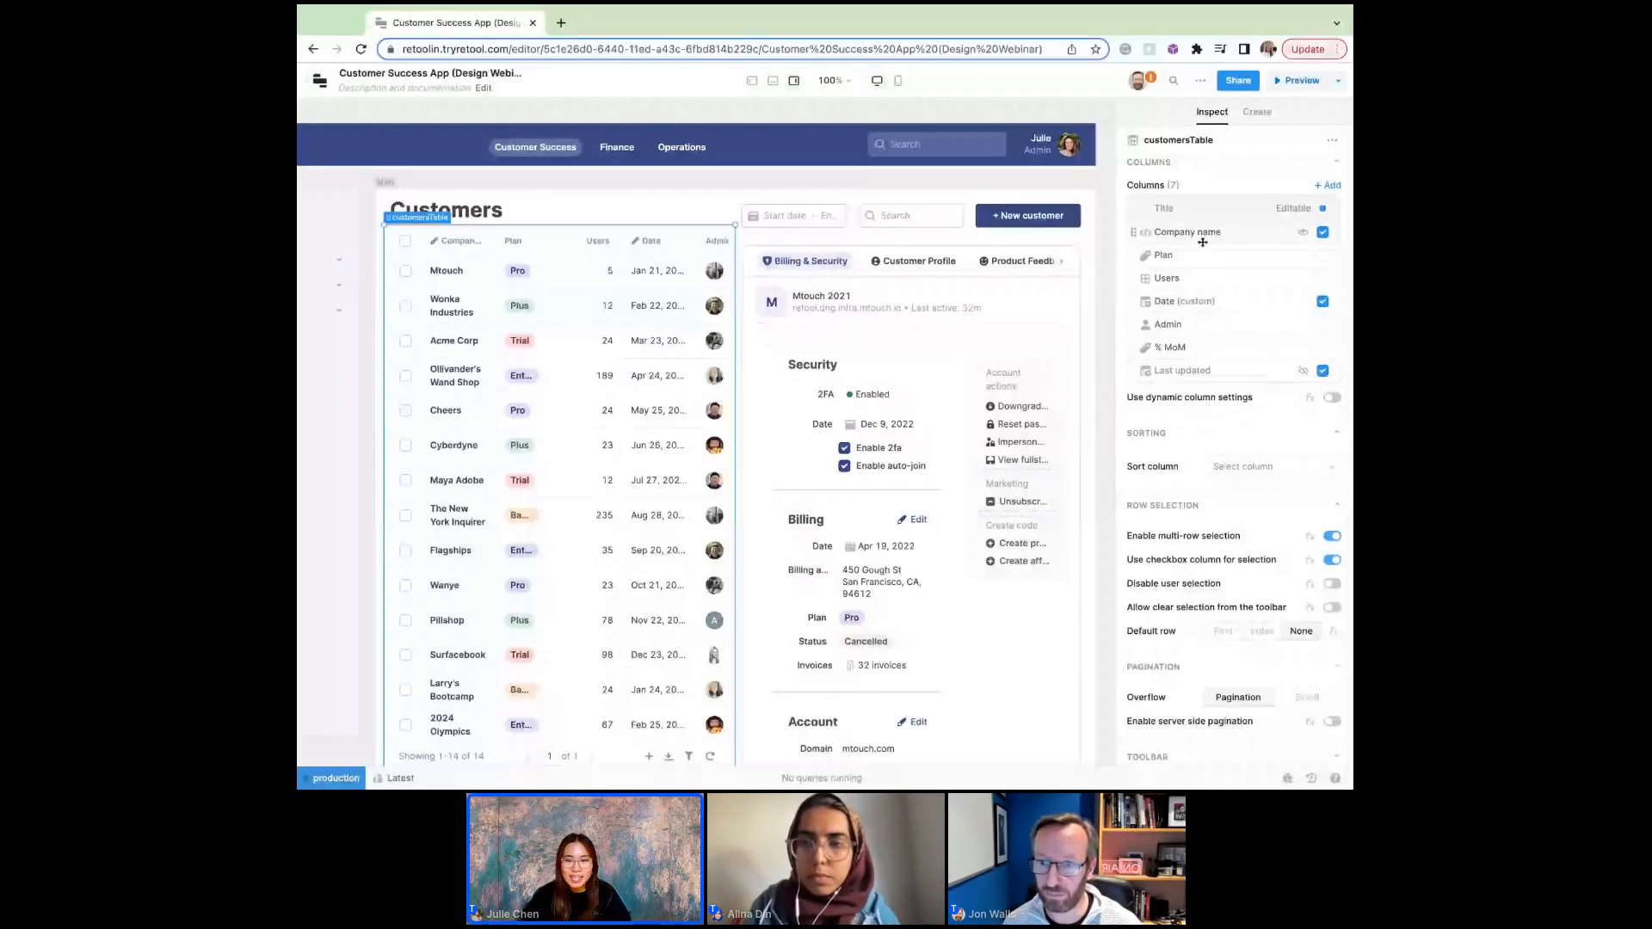
Open the Mtouch company name cell in the customers table for inline editing and leave it again.
left_click_drag(1202, 242, 1219, 284)
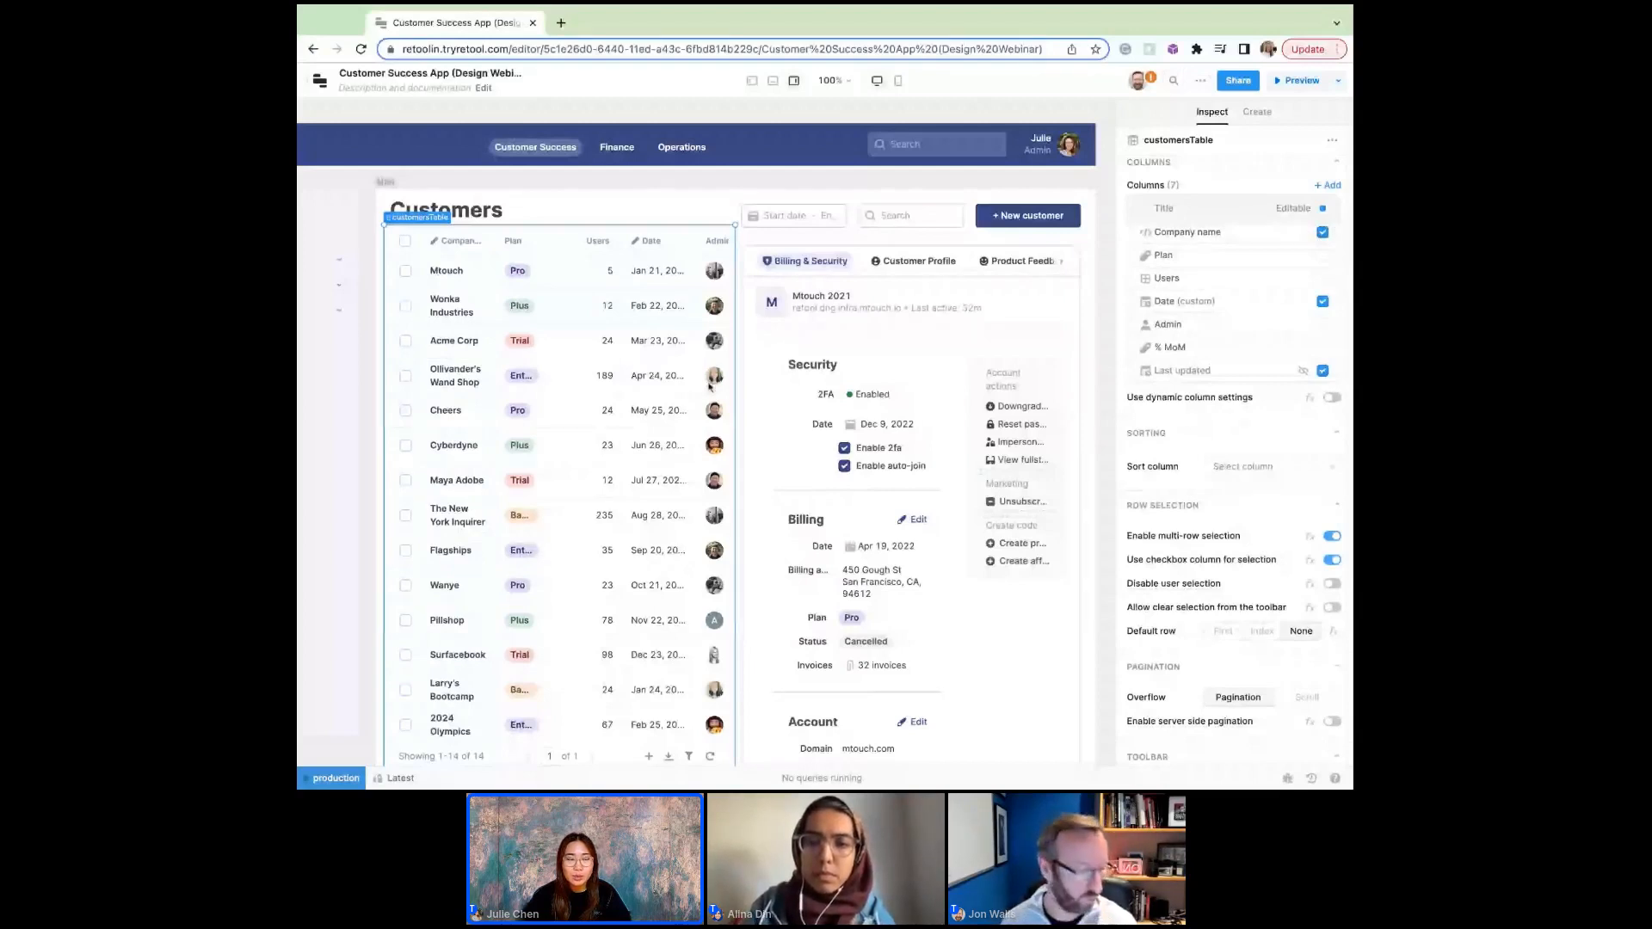
double_click(439, 274)
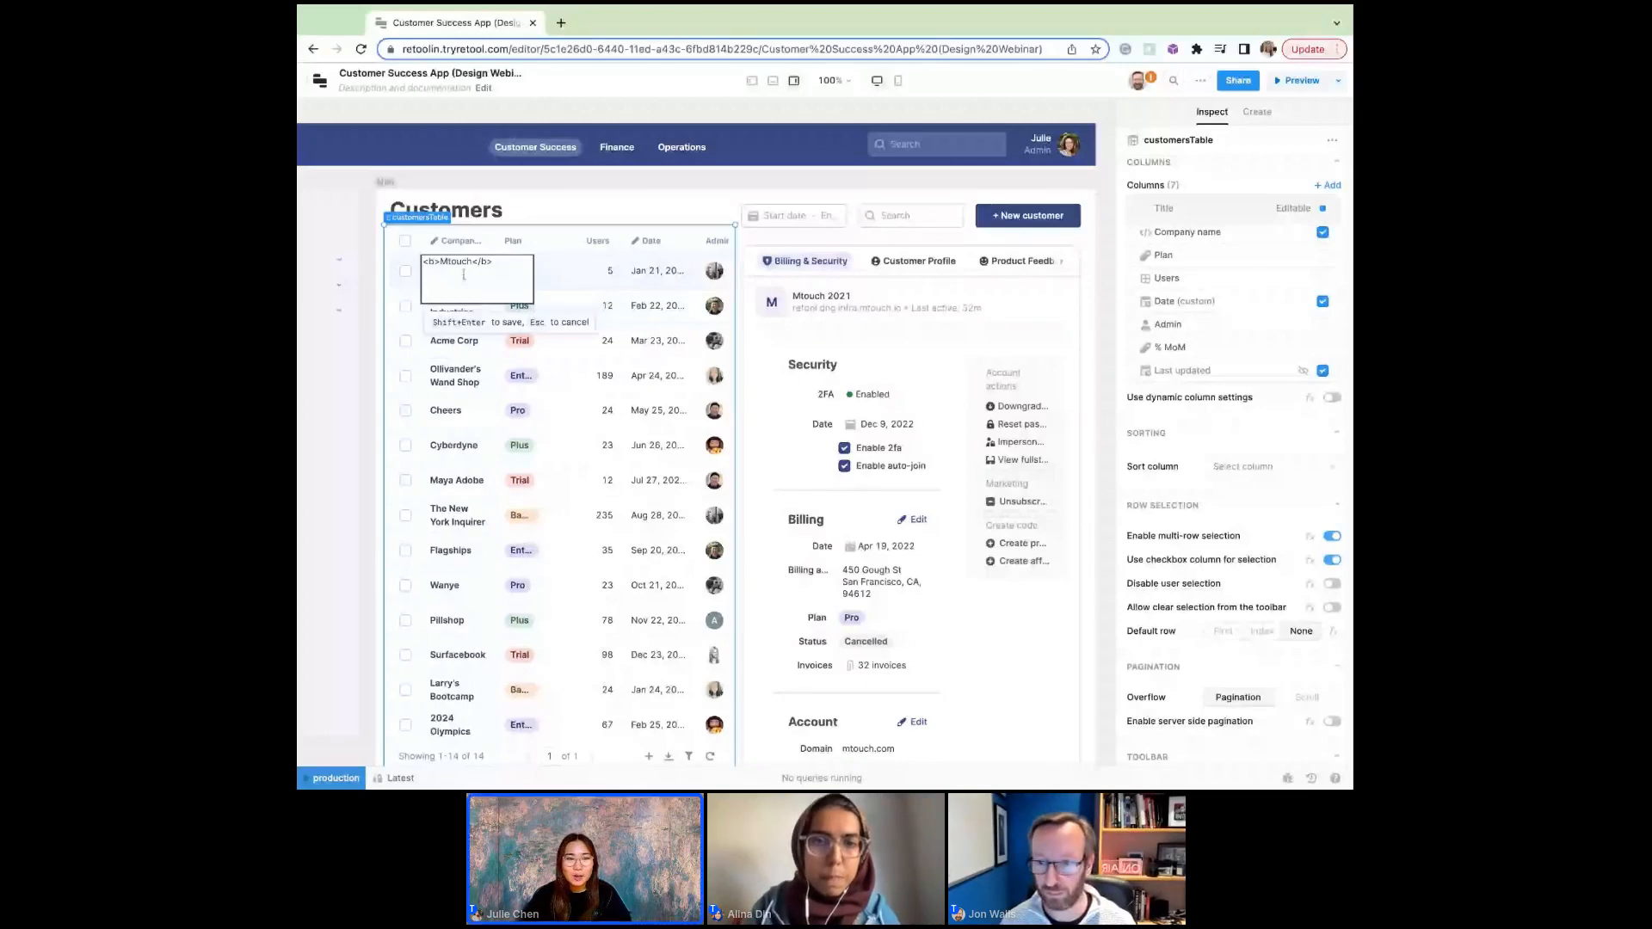
scroll(473, 273, "up", 5)
scroll(490, 273, "down", 5)
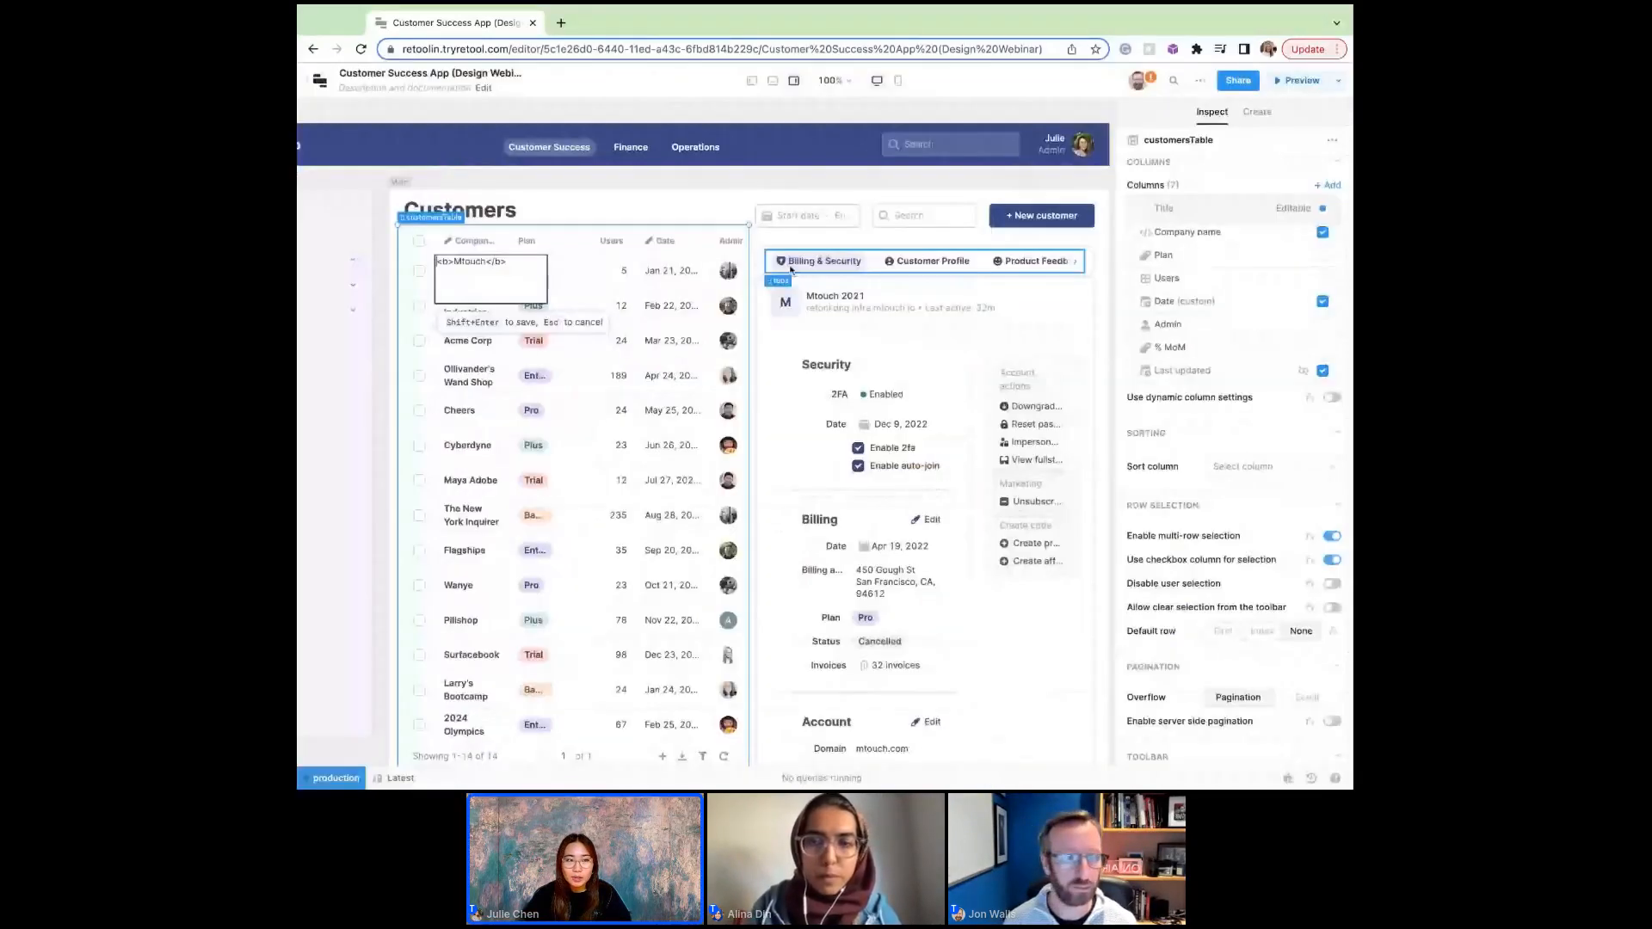
left_click(715, 198)
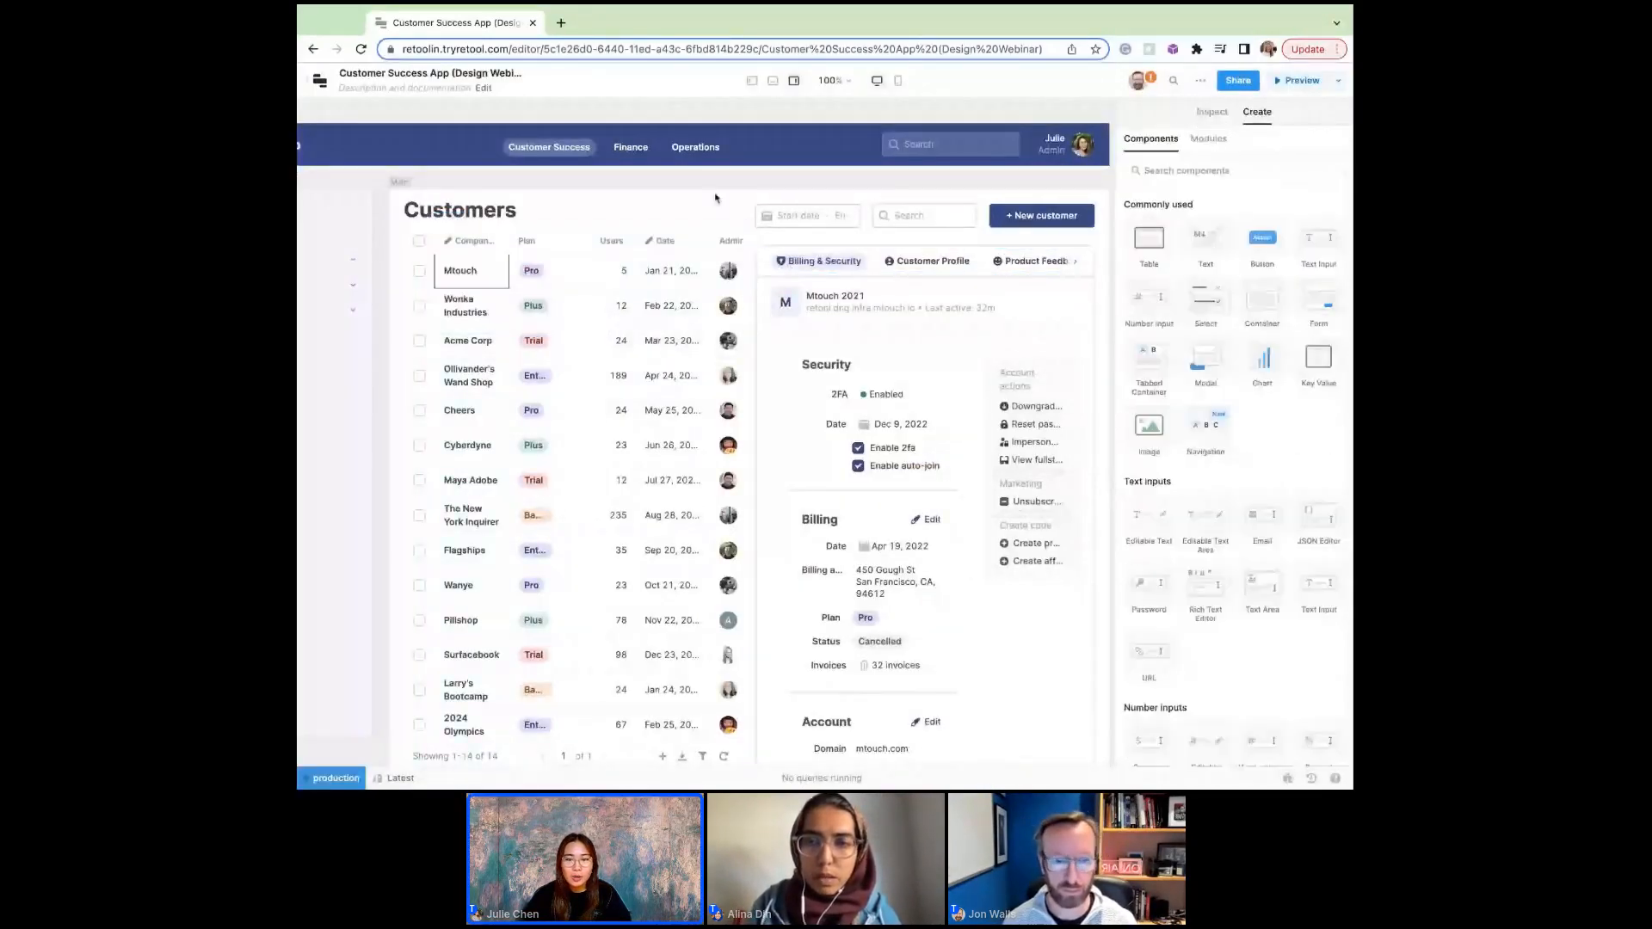
Widen the Admin column of the customers table so the admins' full names and e-mail addresses fit.
left_click(423, 217)
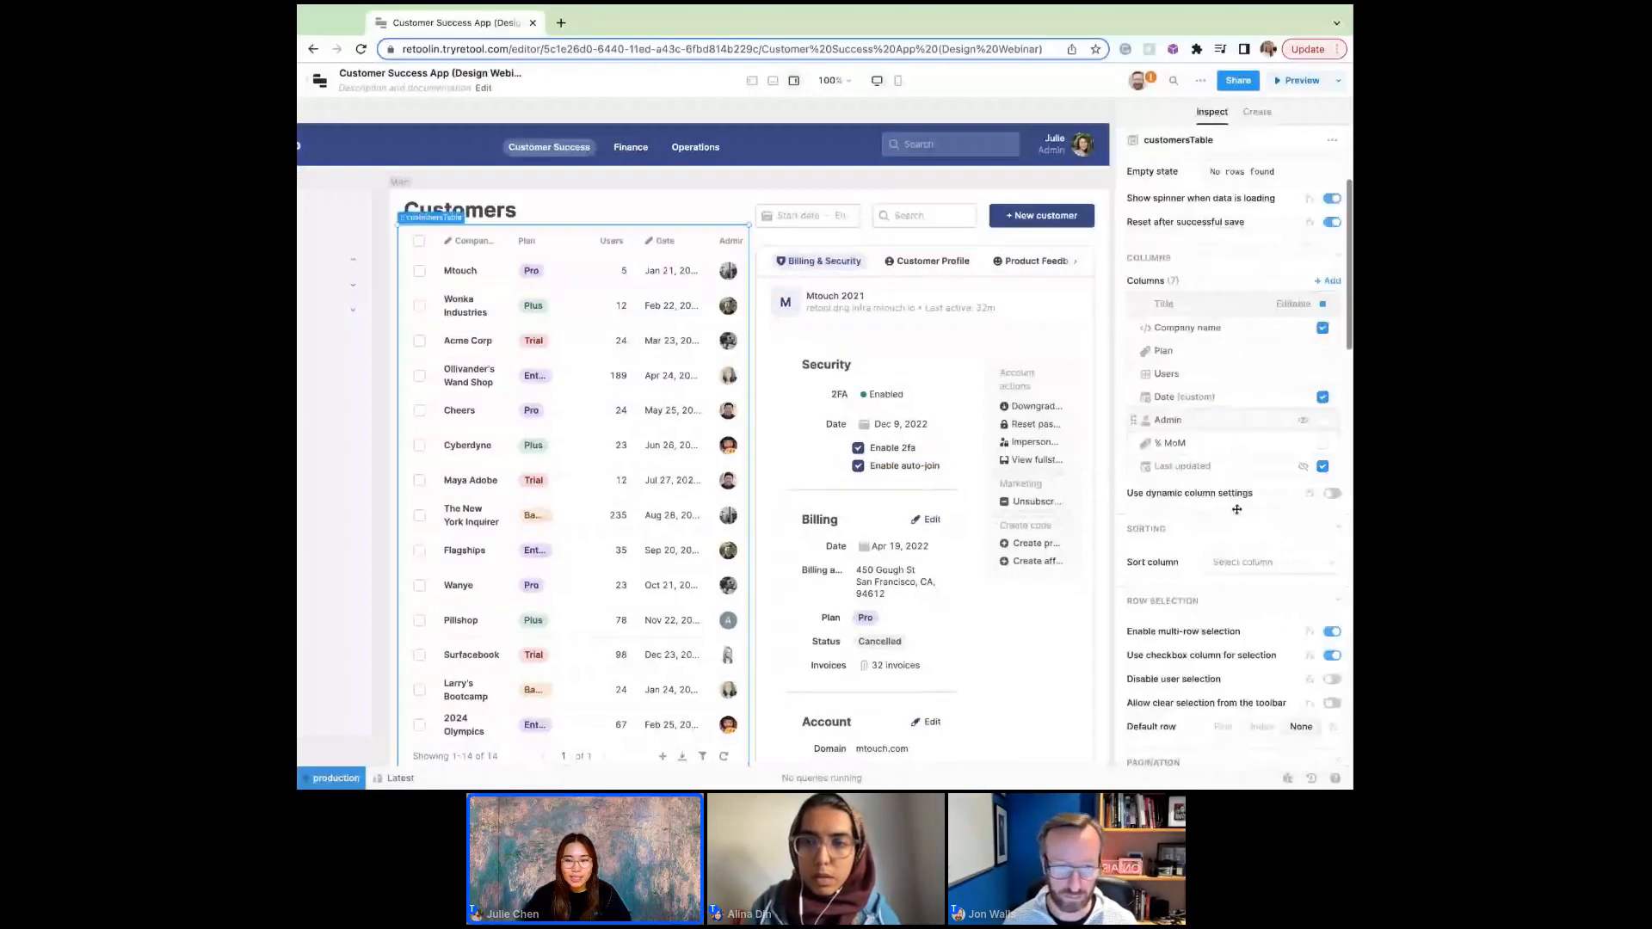
scroll(1186, 434, "down", 1)
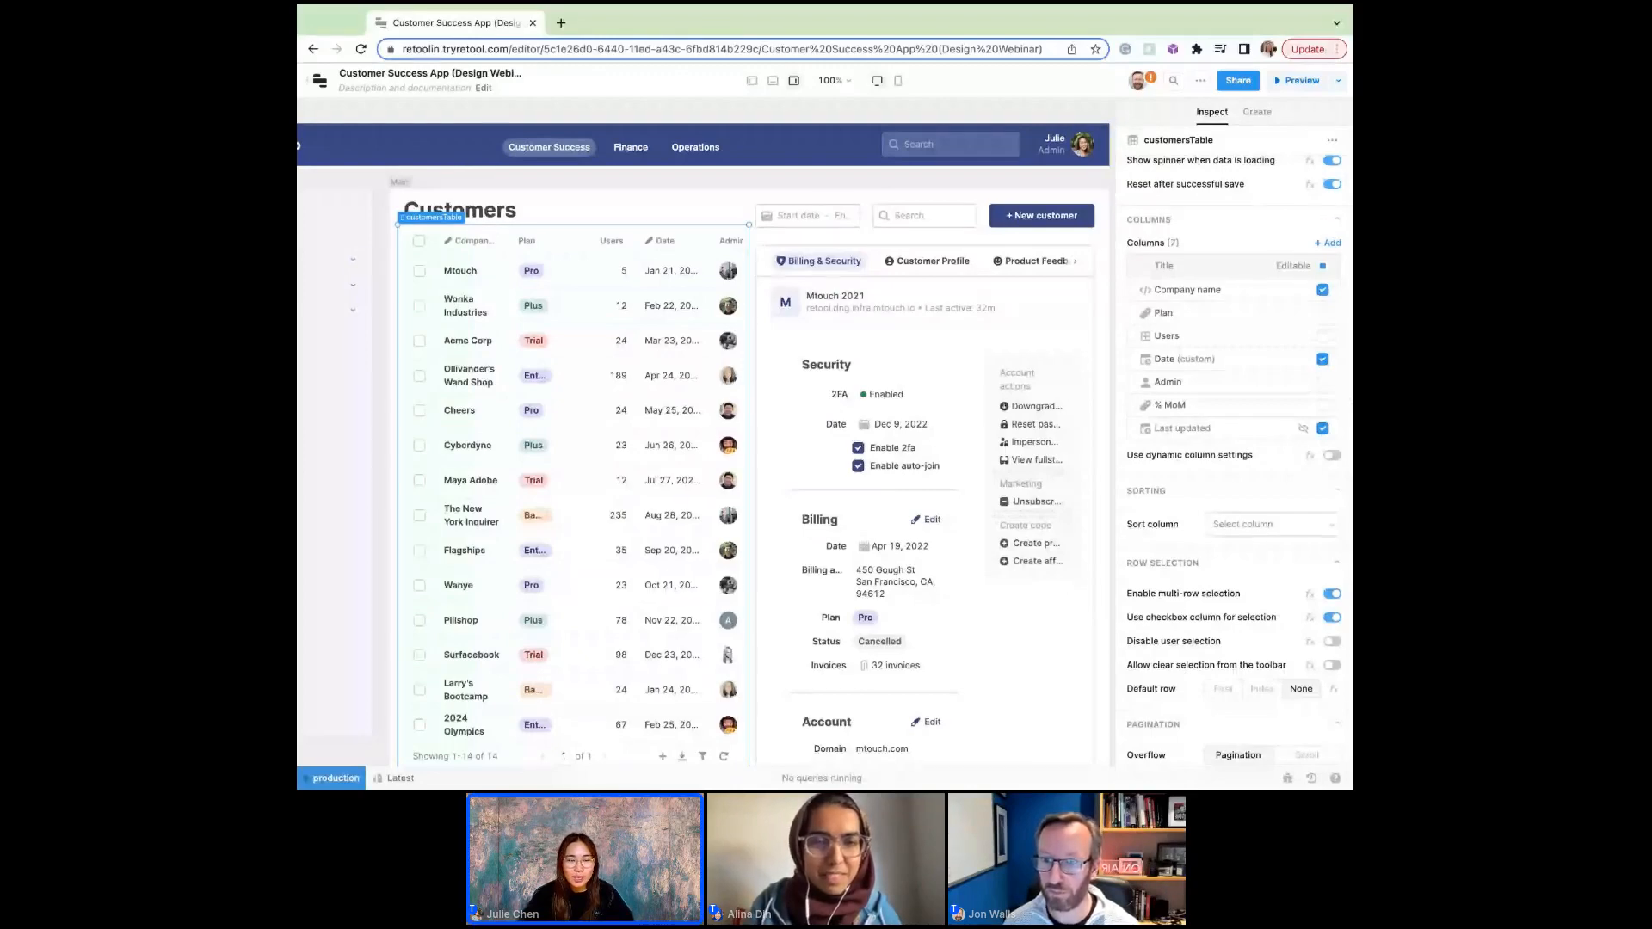
scroll(633, 231, "right", 3)
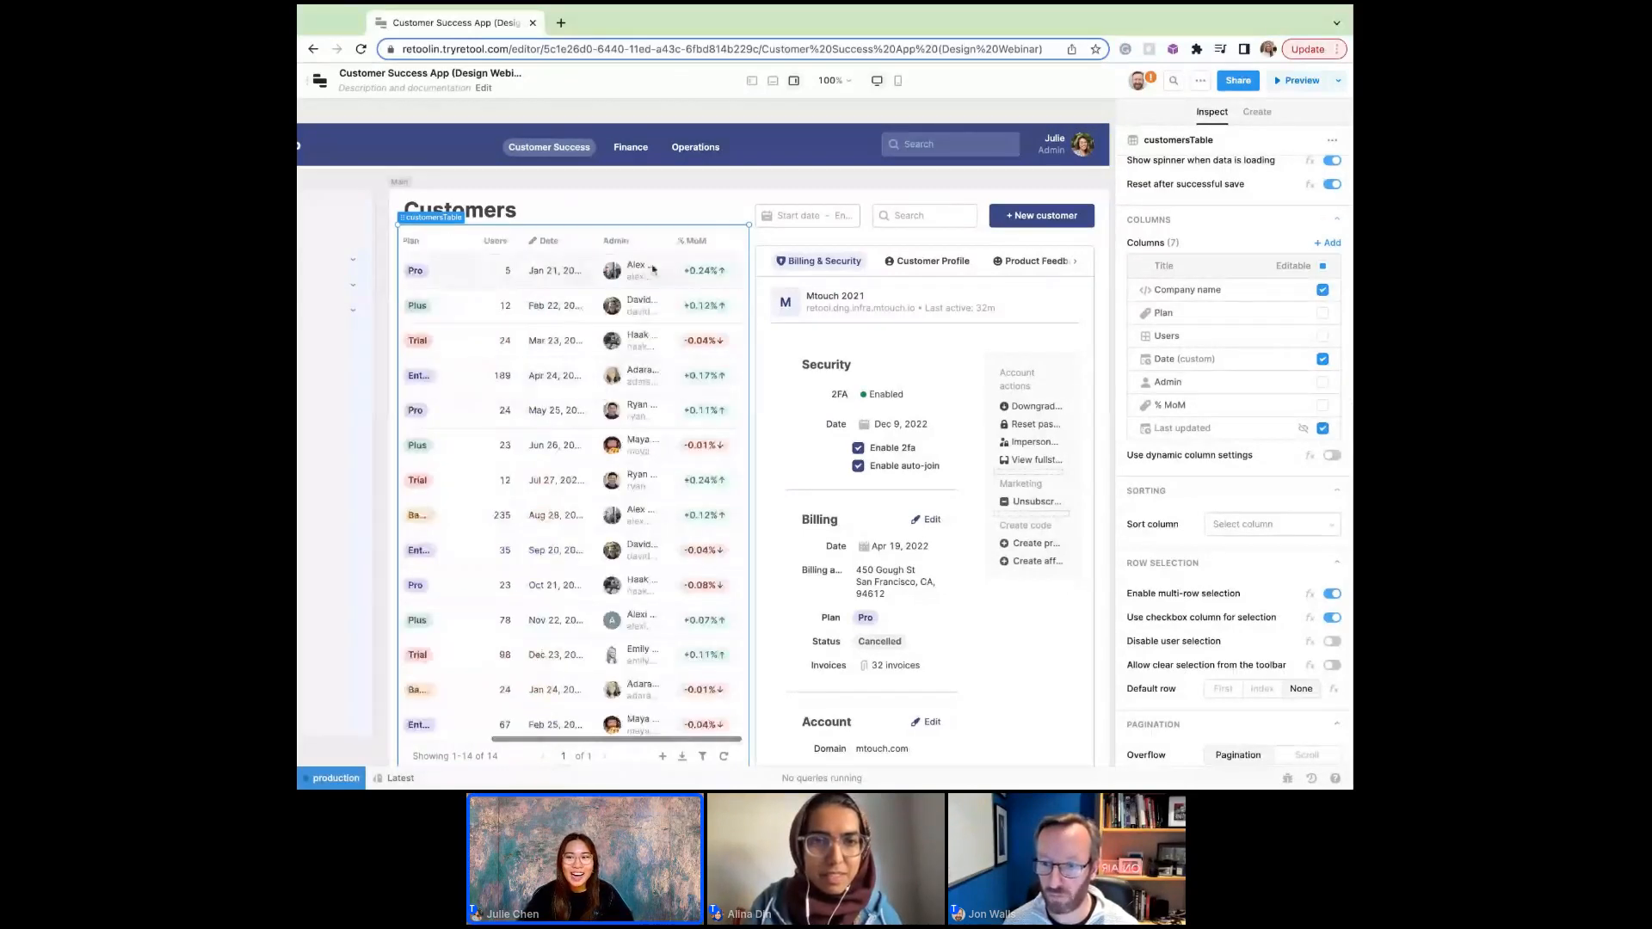
scroll(632, 232, "up", 5)
scroll(637, 235, "up", 3)
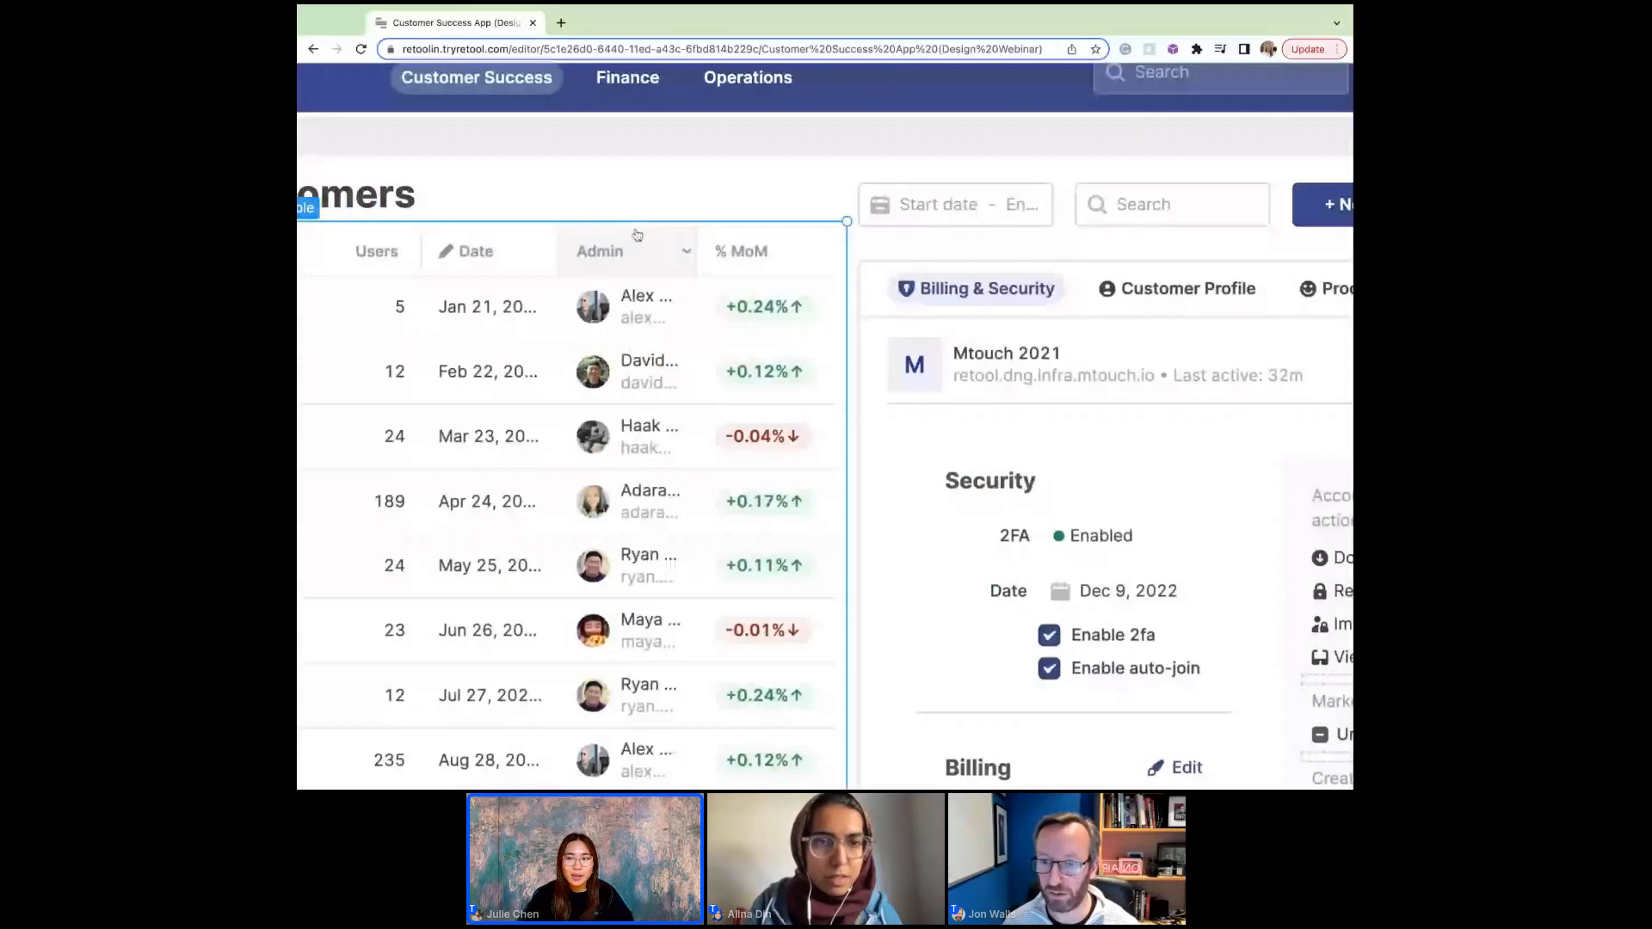
scroll(637, 235, "down", 1)
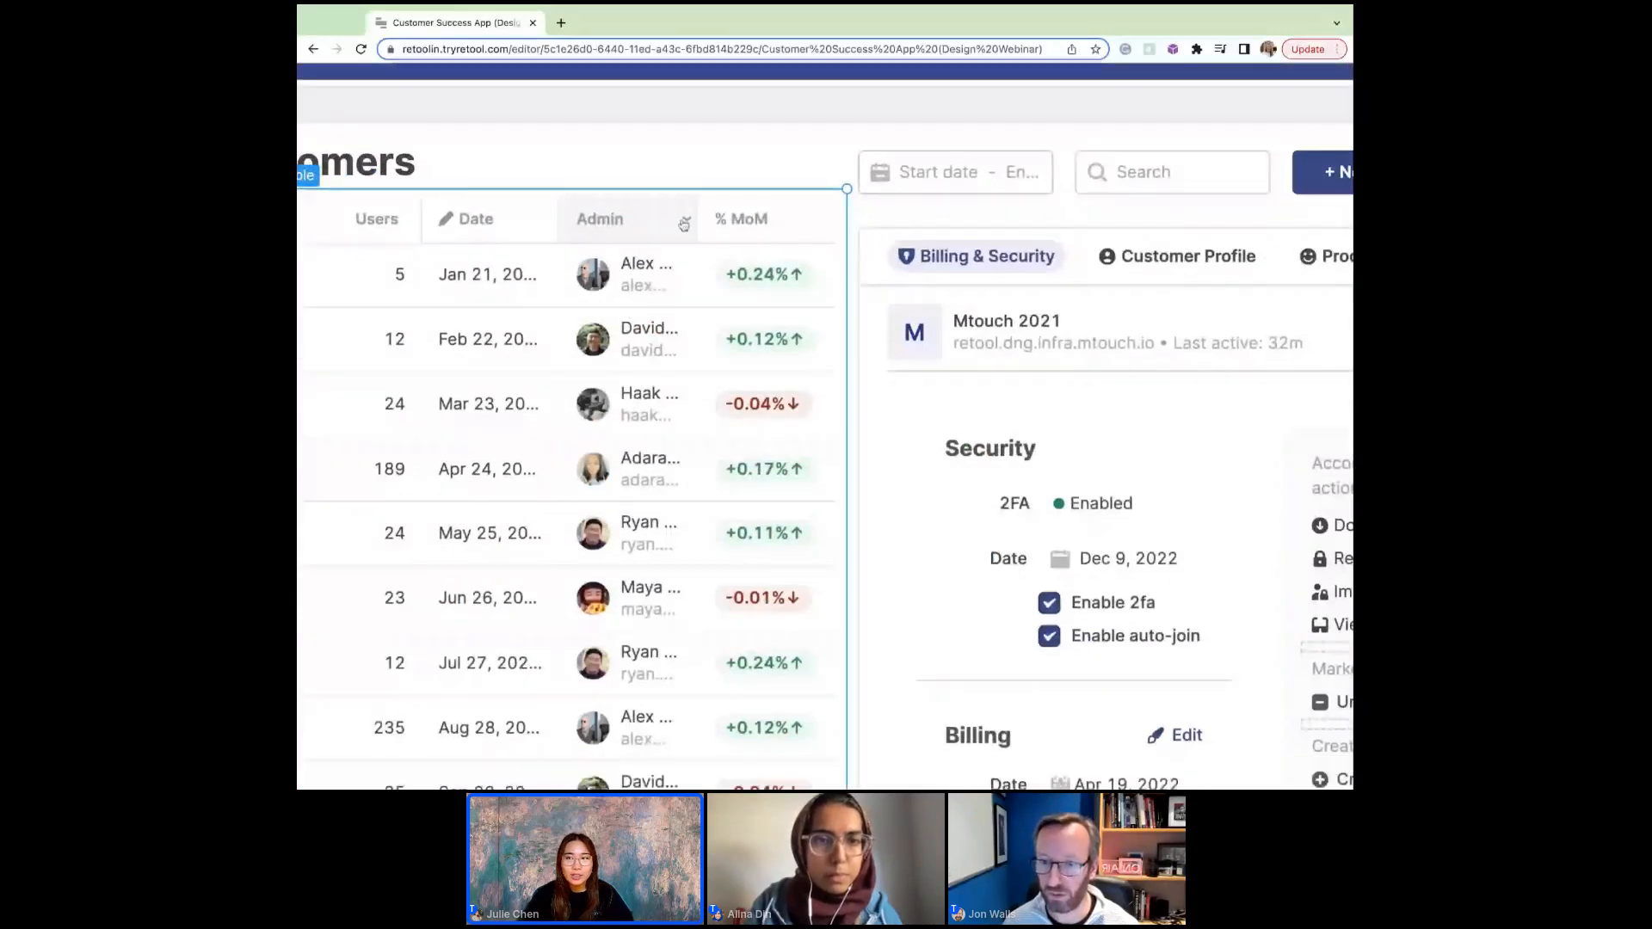
left_click_drag(697, 220, 805, 218)
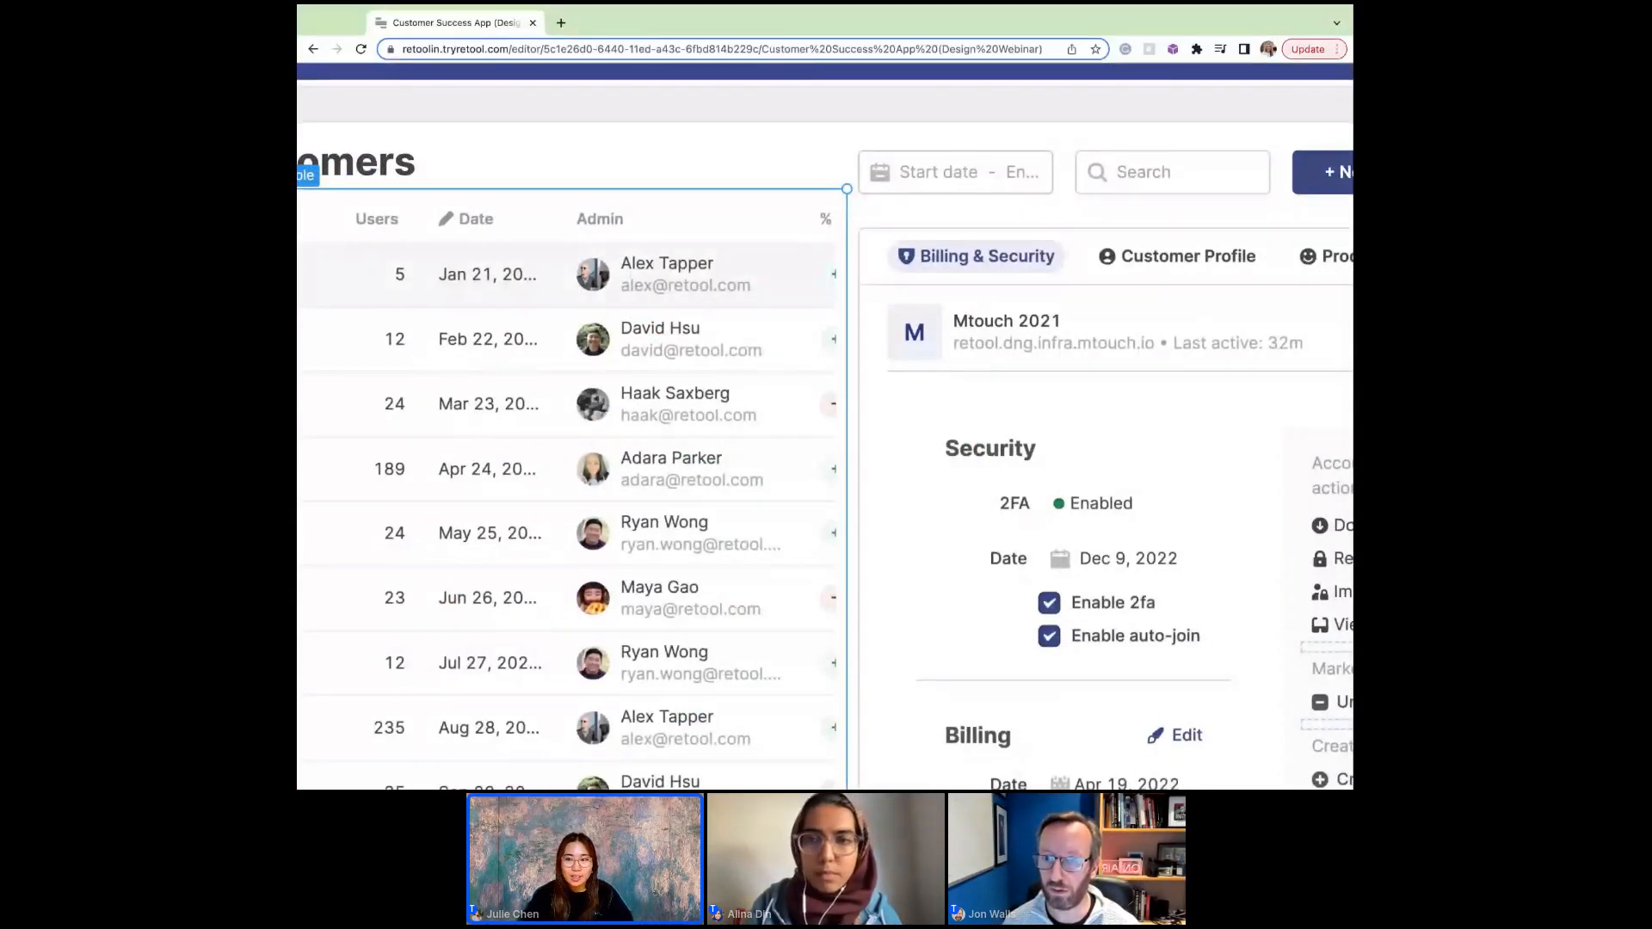
scroll(757, 274, "right", 1)
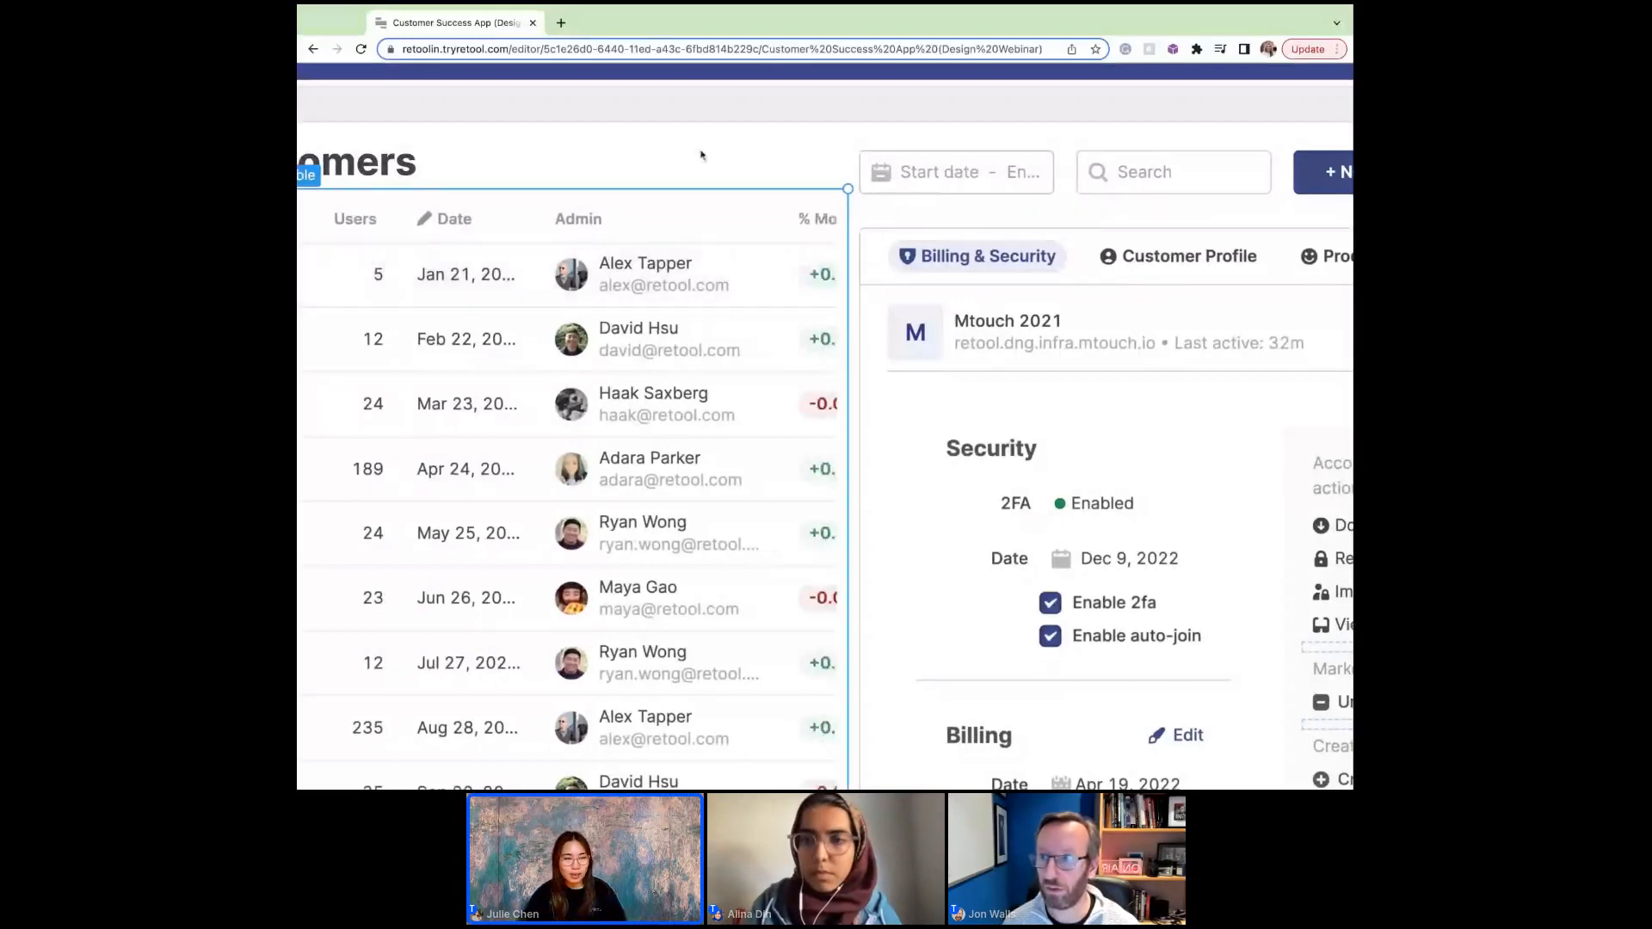
Review the customers table's columns and examine the tag label, tag color and style settings of the % MoM column.
scroll(712, 271, "left", 3)
scroll(723, 388, "left", 4)
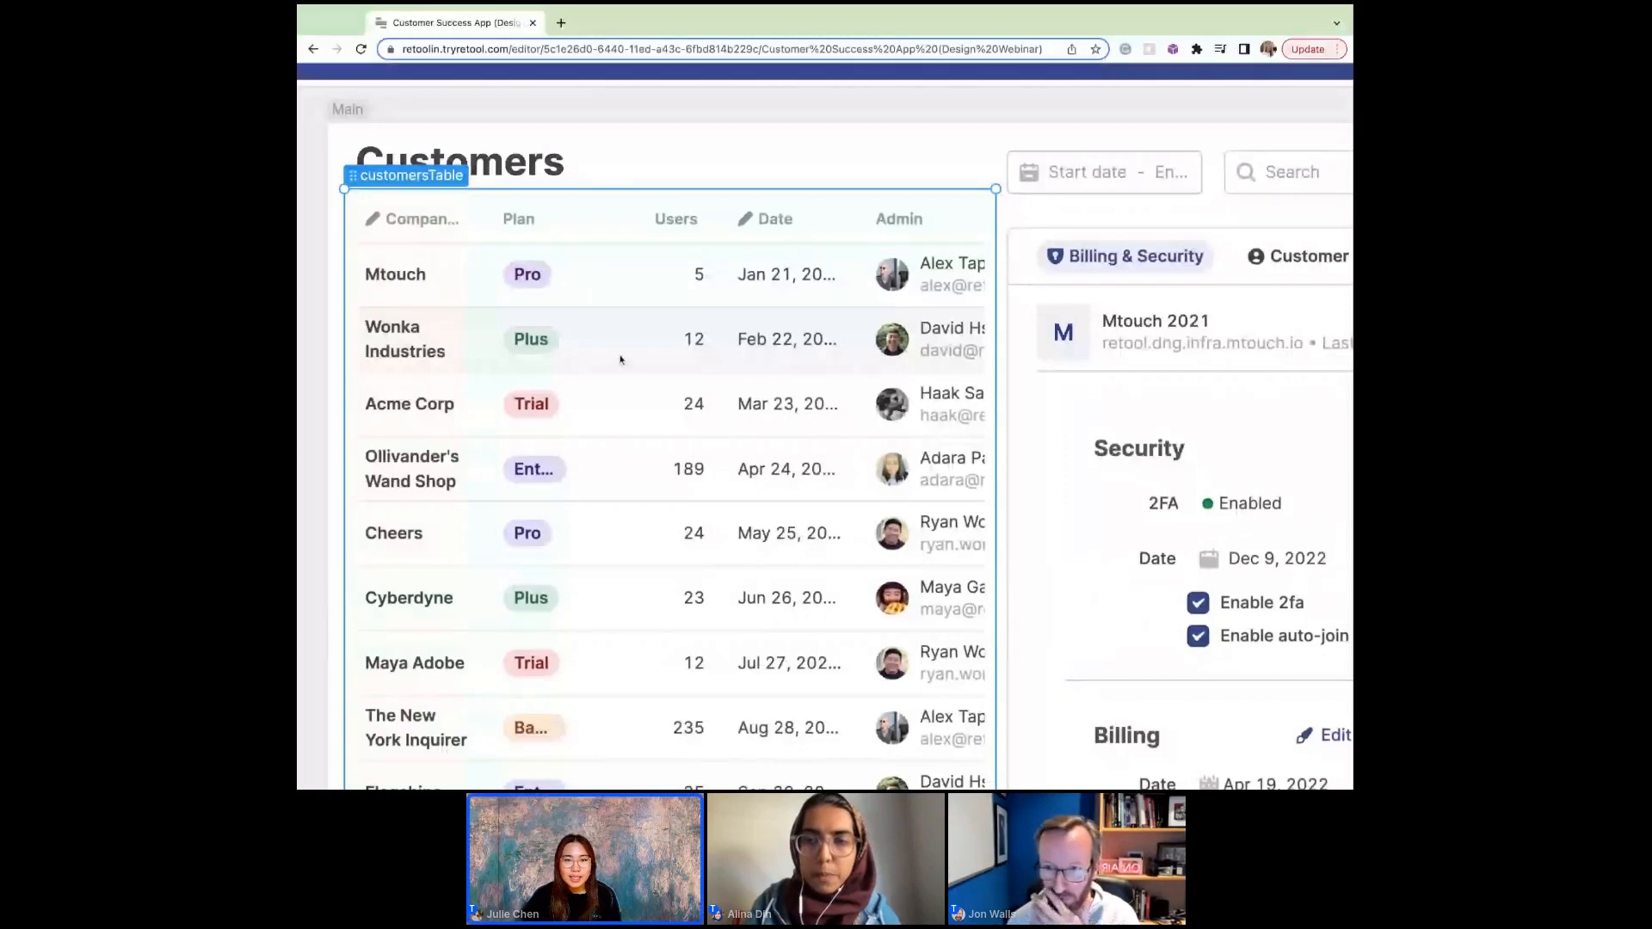
scroll(700, 362, "right", 1)
scroll(700, 361, "right", 5)
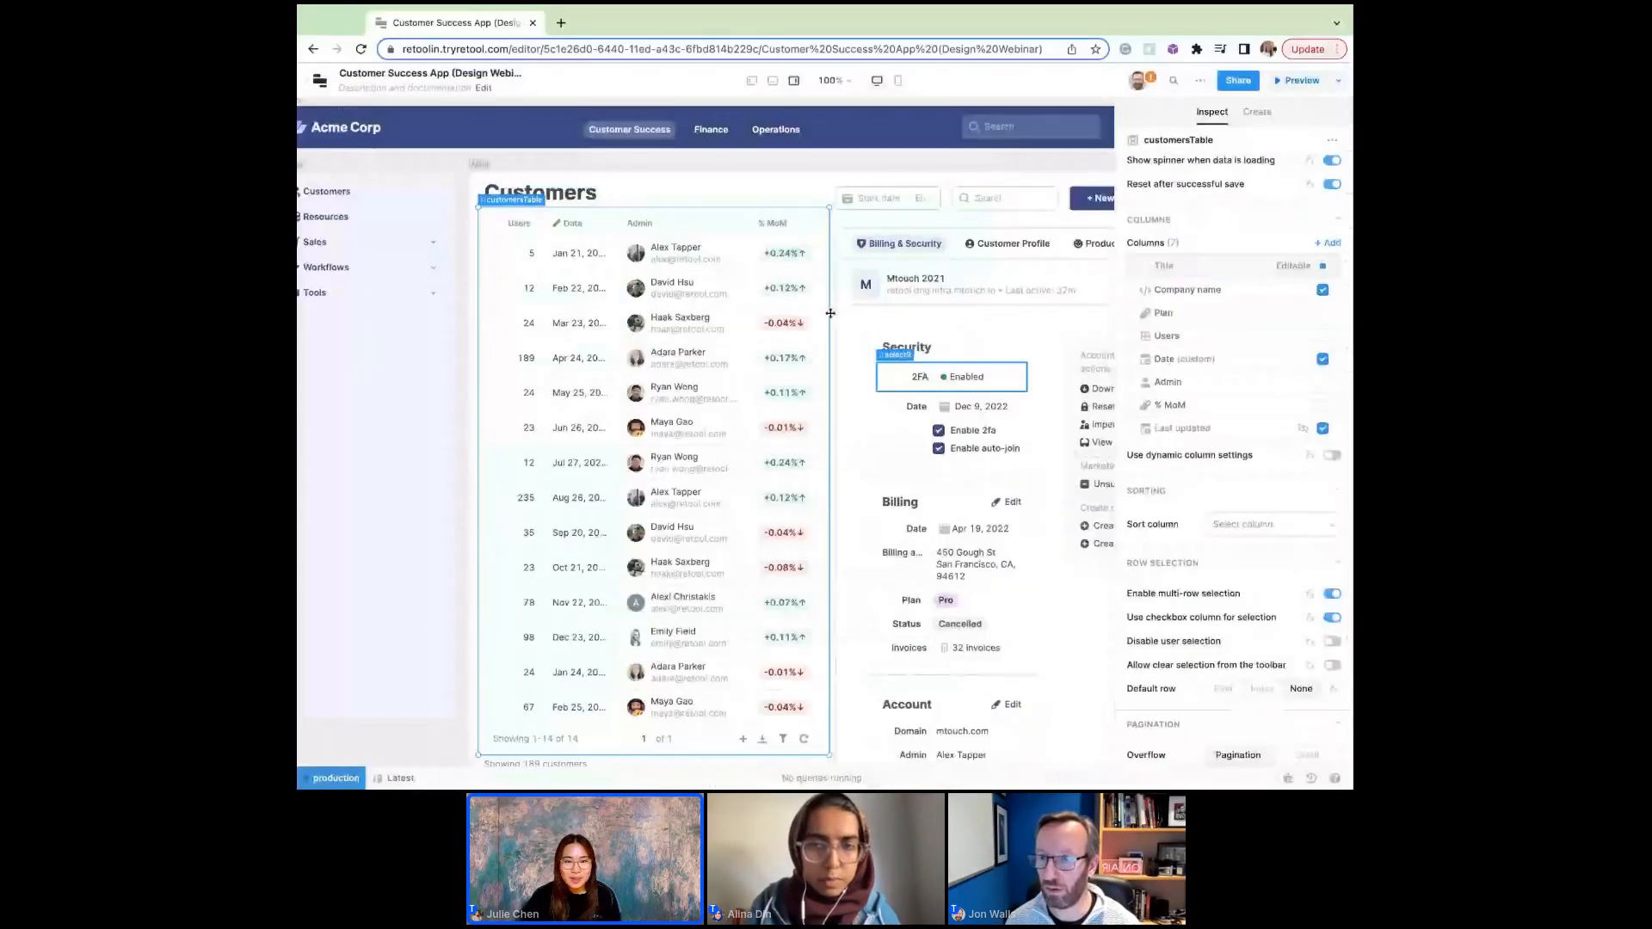
left_click(1174, 404)
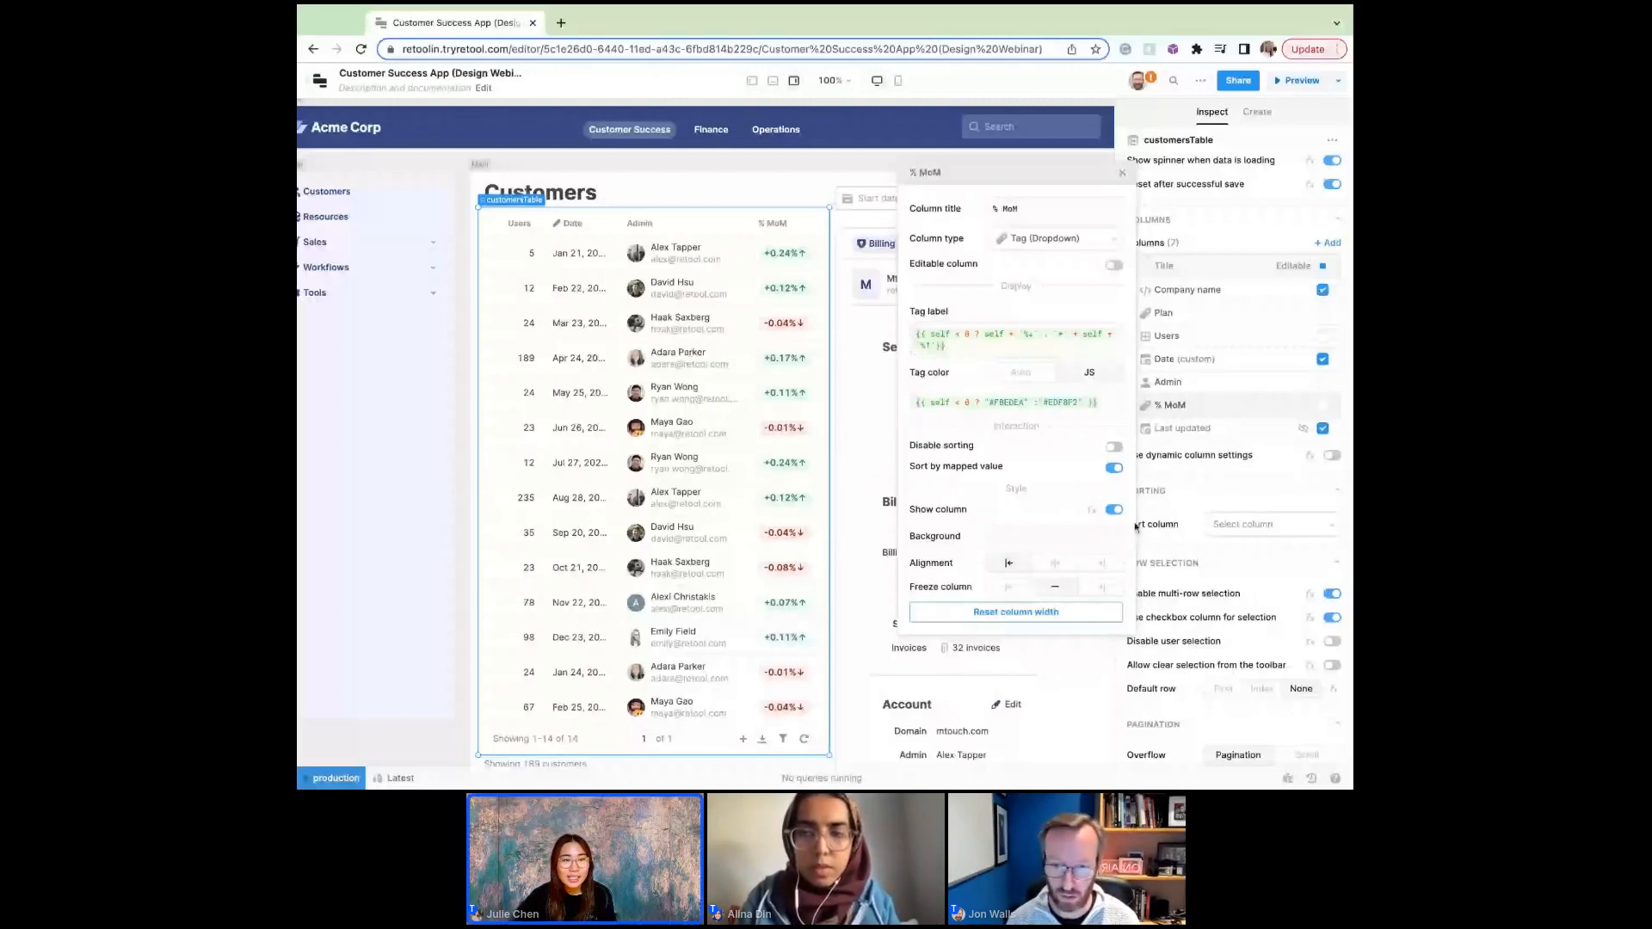
left_click(1136, 526)
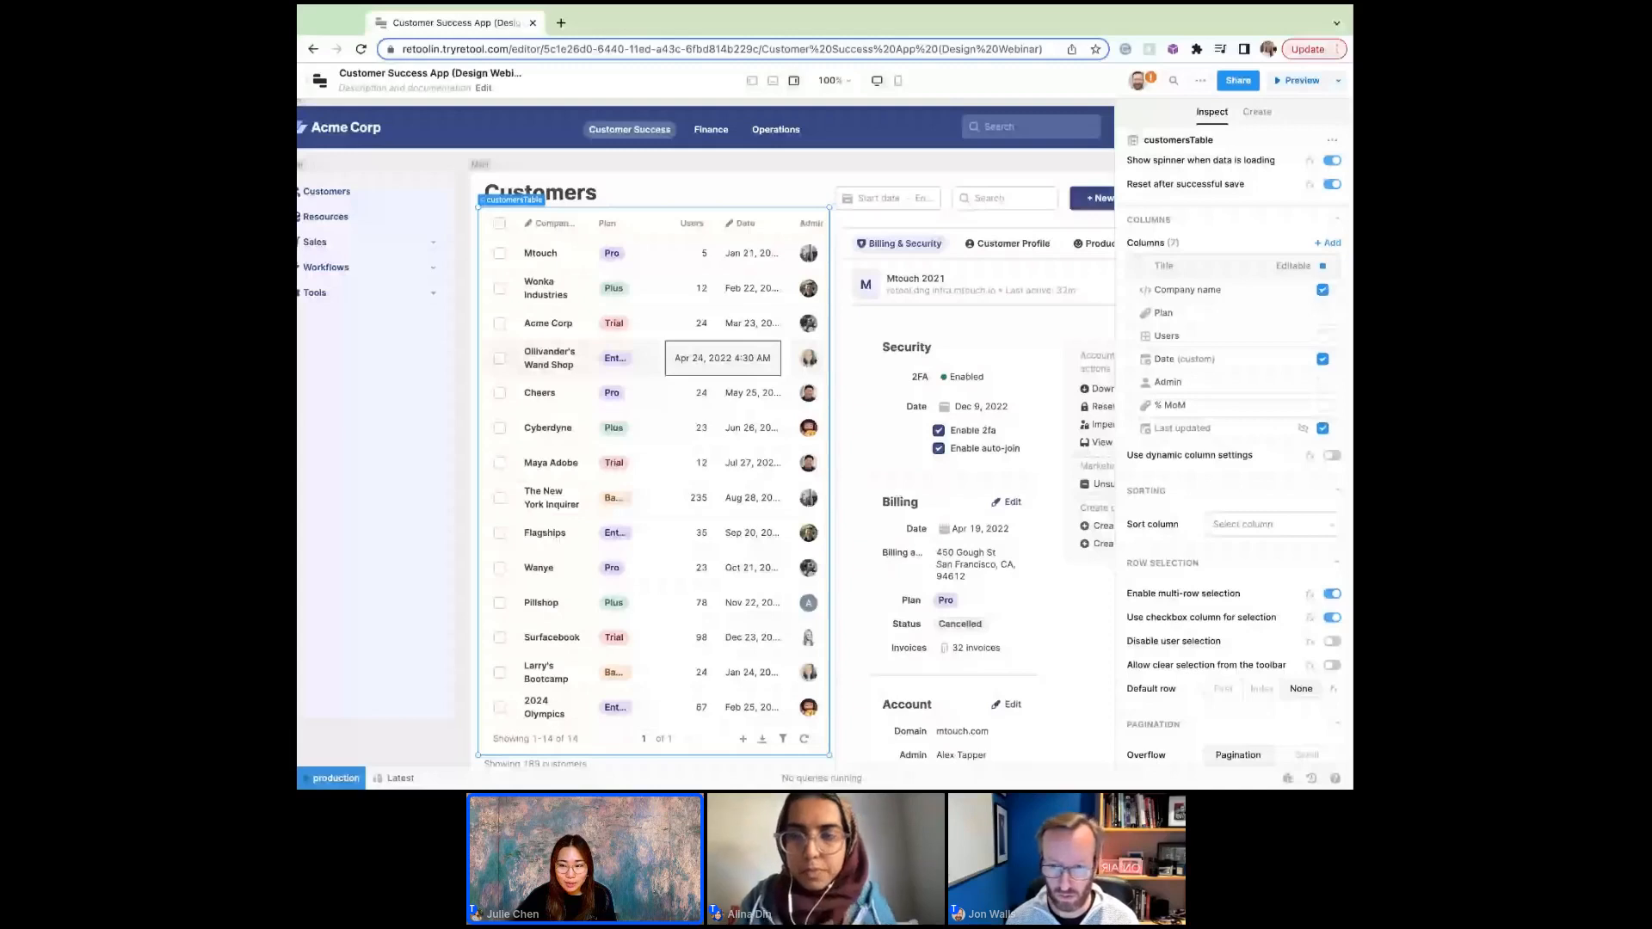
Examine the customers table's row selection, pagination, toolbar, interaction, style and responsive settings.
scroll(1291, 510, "down", 2)
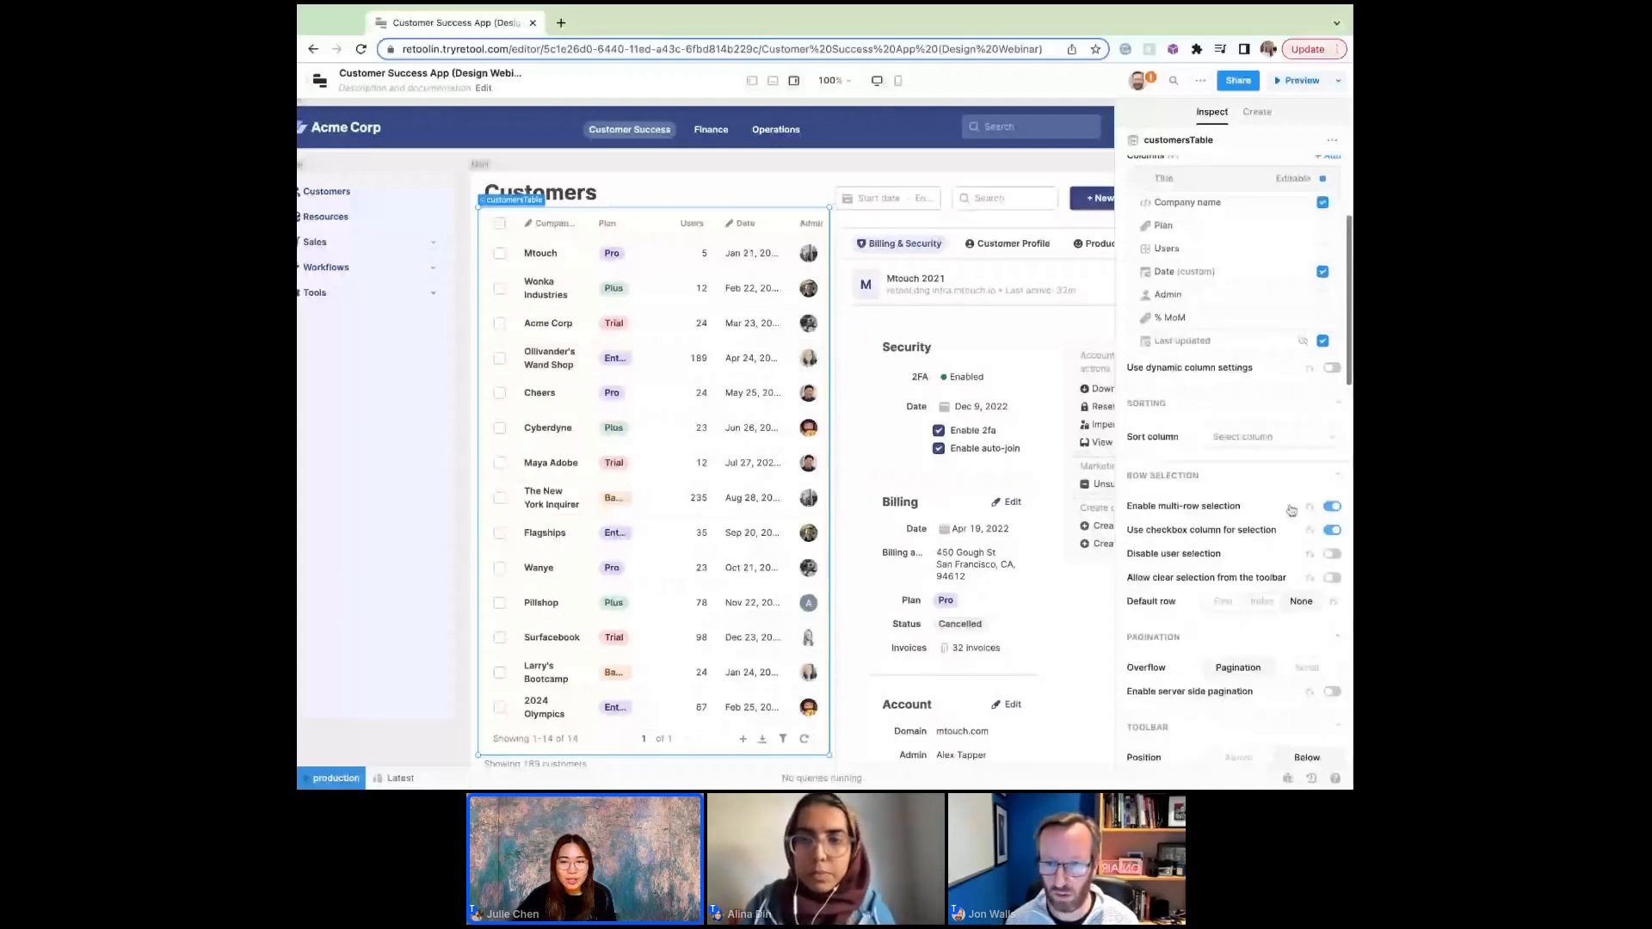
scroll(1291, 510, "down", 5)
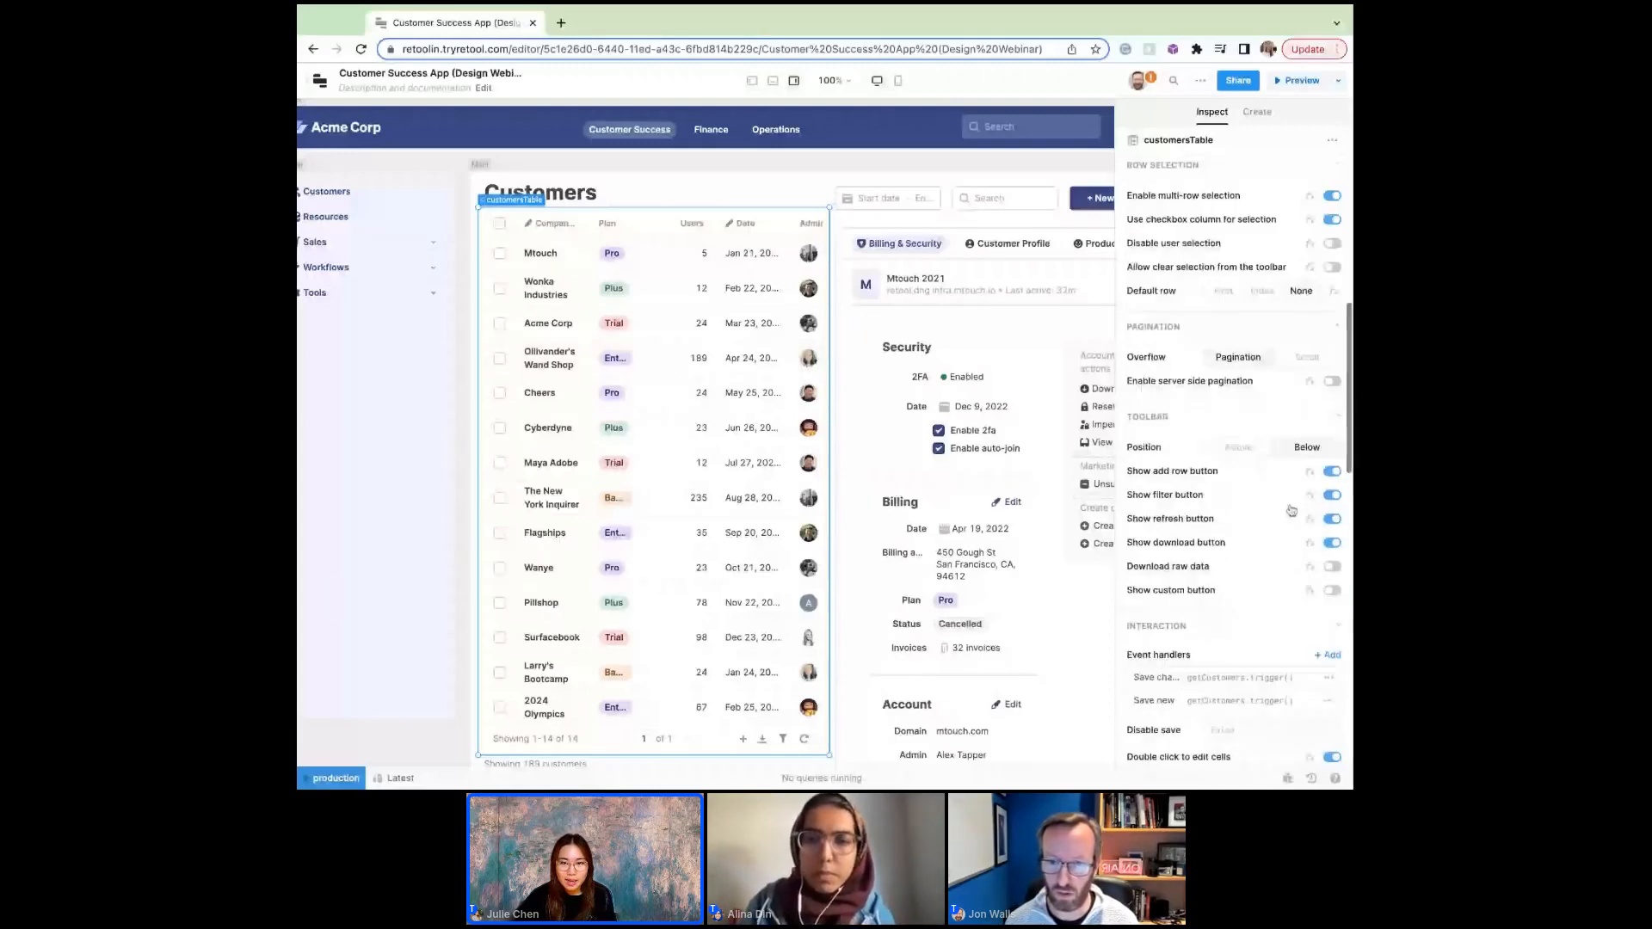
scroll(1291, 510, "down", 9)
scroll(1291, 494, "down", 5)
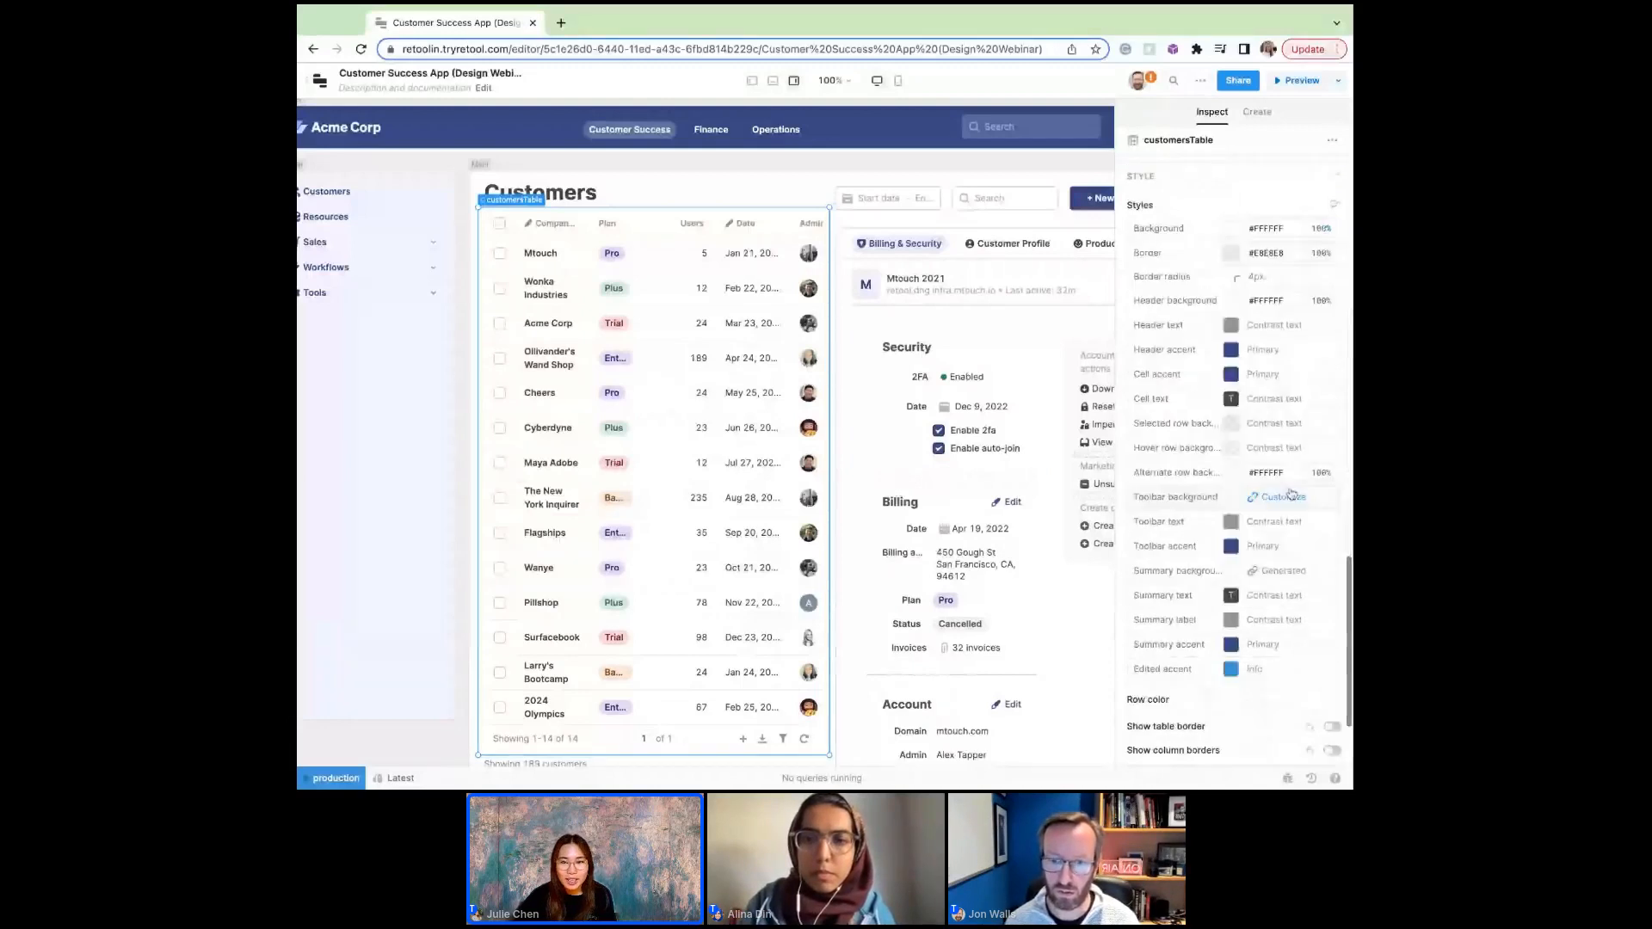
scroll(1202, 367, "down", 1)
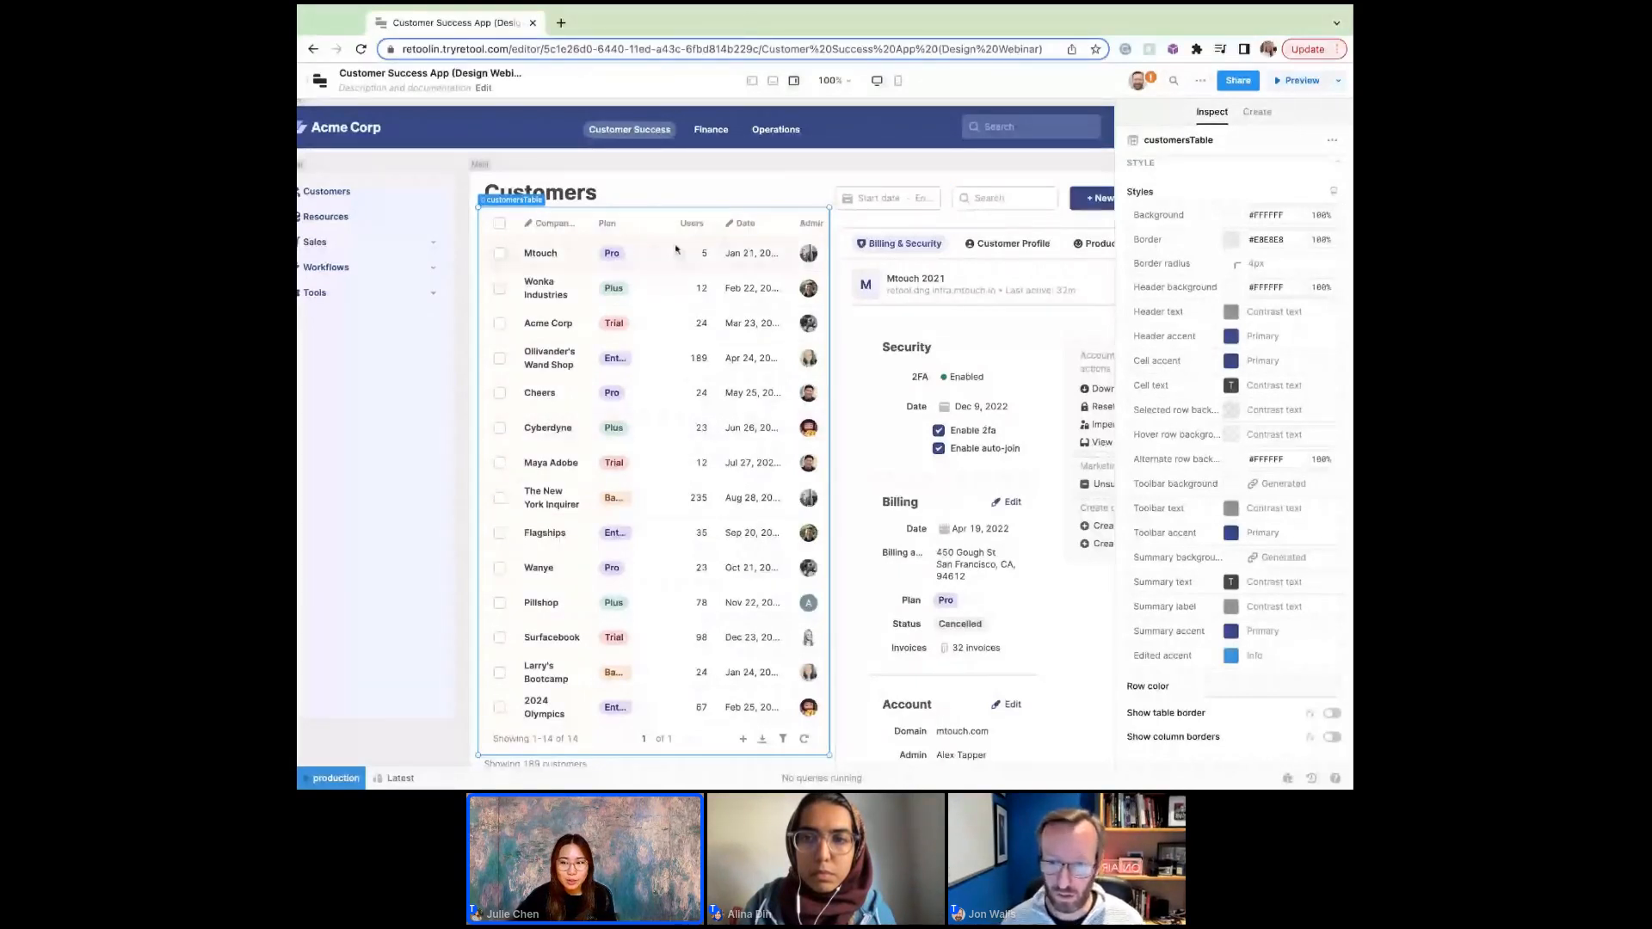
scroll(1193, 633, "down", 1)
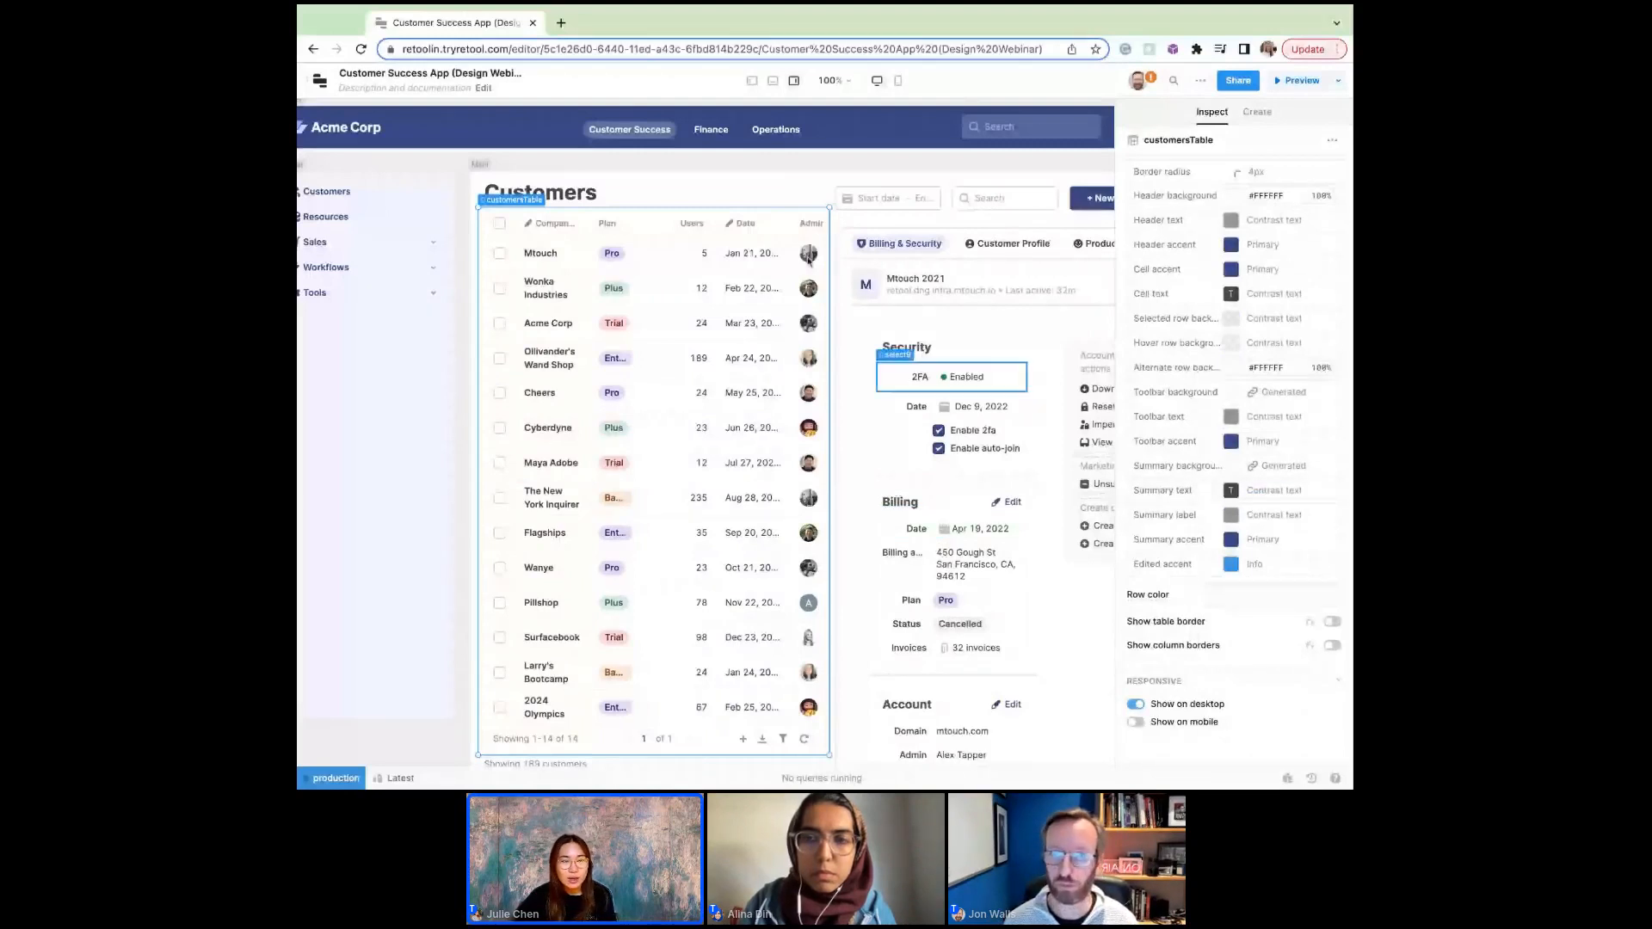
key("Escape")
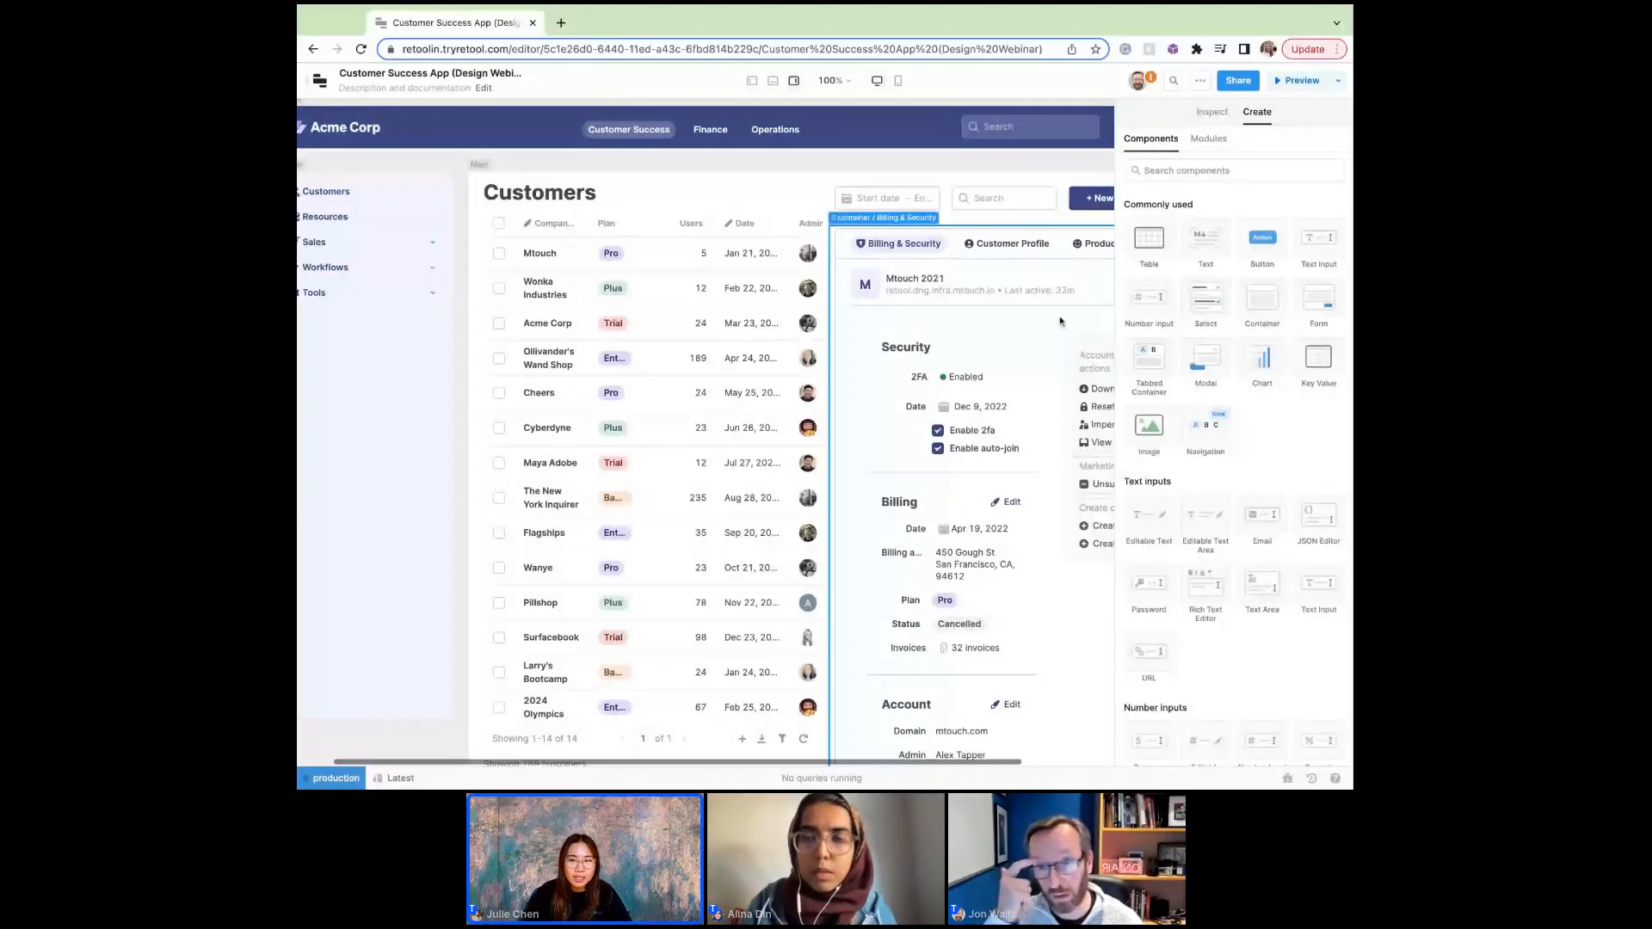
Inspect the sidebar navigation's menu items and the app, label and icon settings of its Customers item.
scroll(1061, 320, "right", 2)
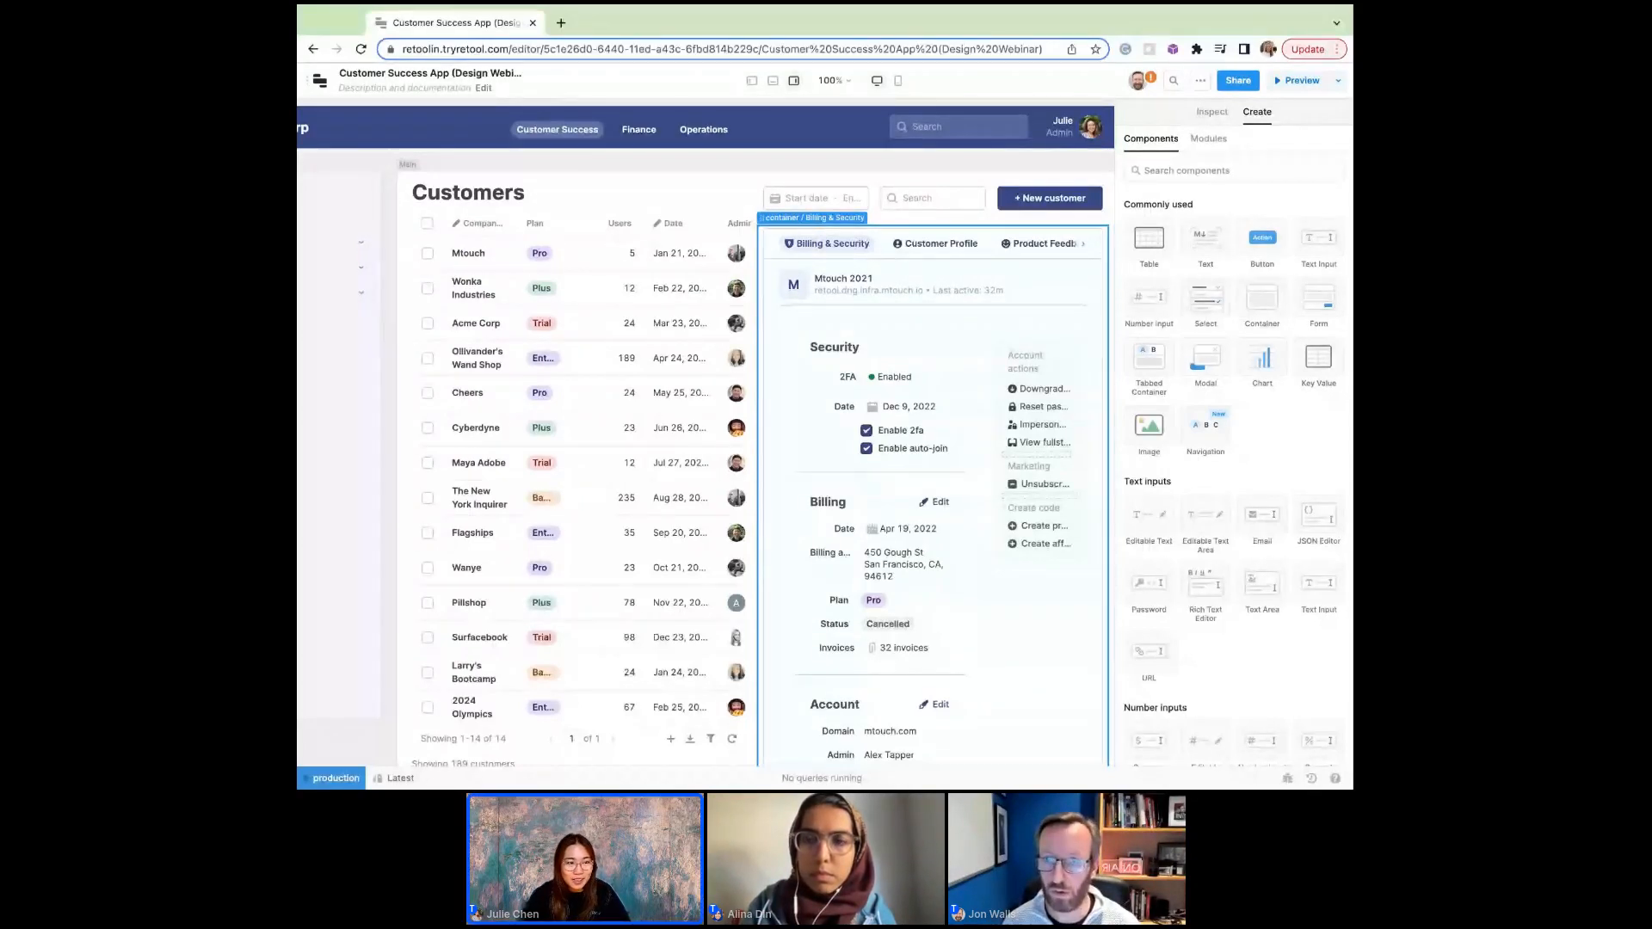
scroll(569, 197, "left", 3)
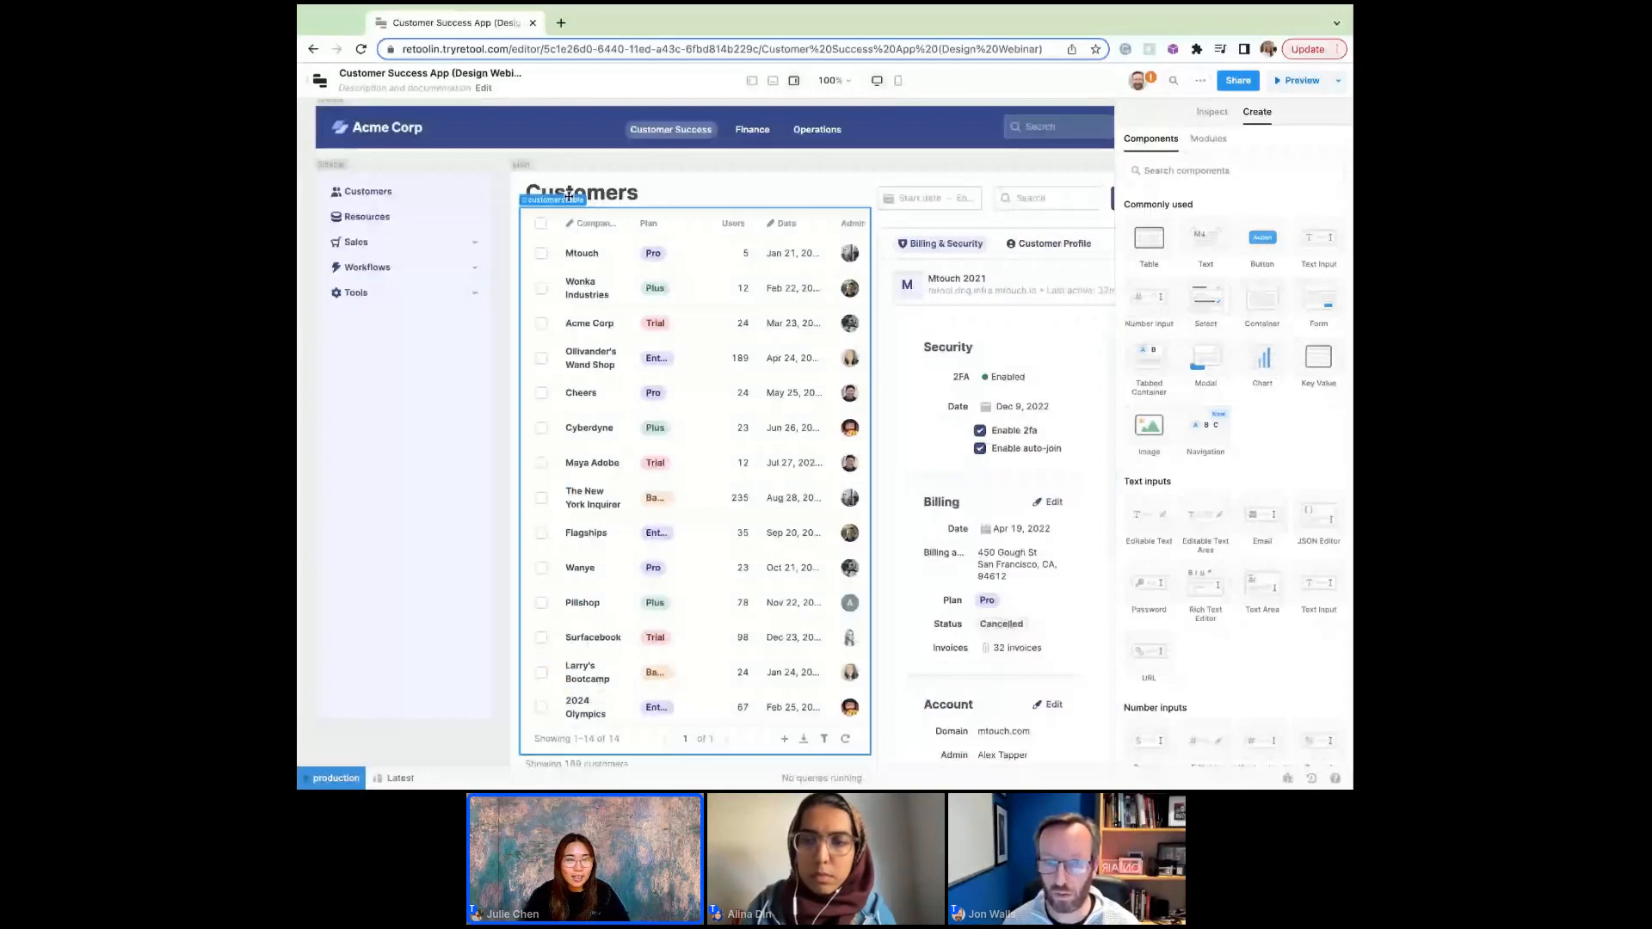
left_click(359, 169)
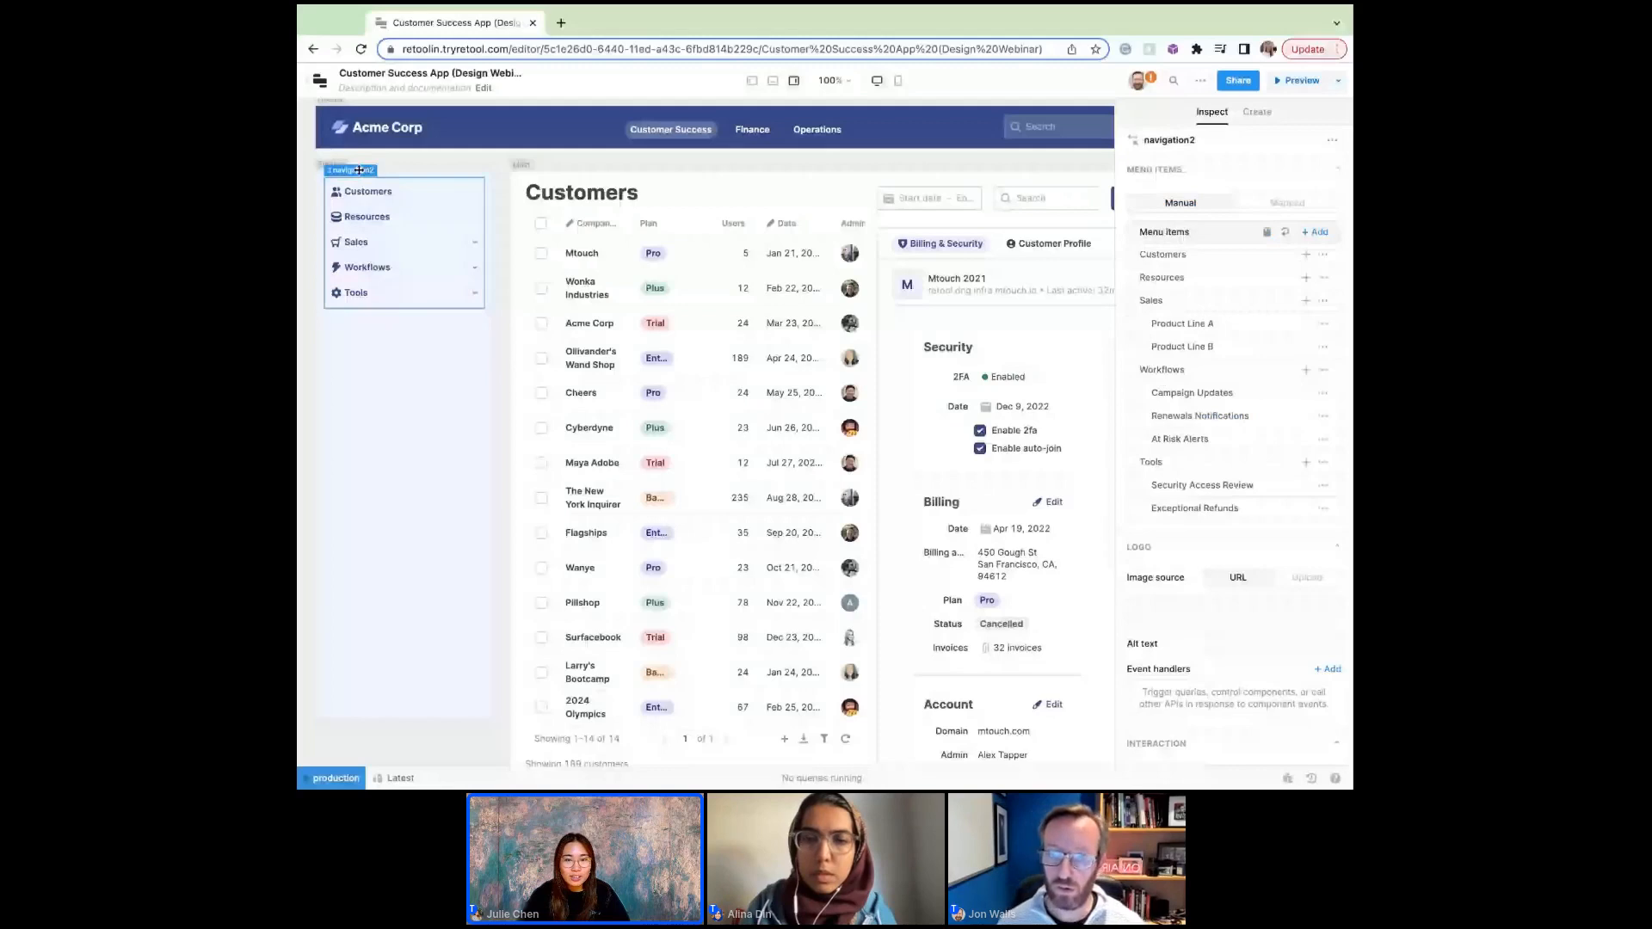
left_click(1208, 264)
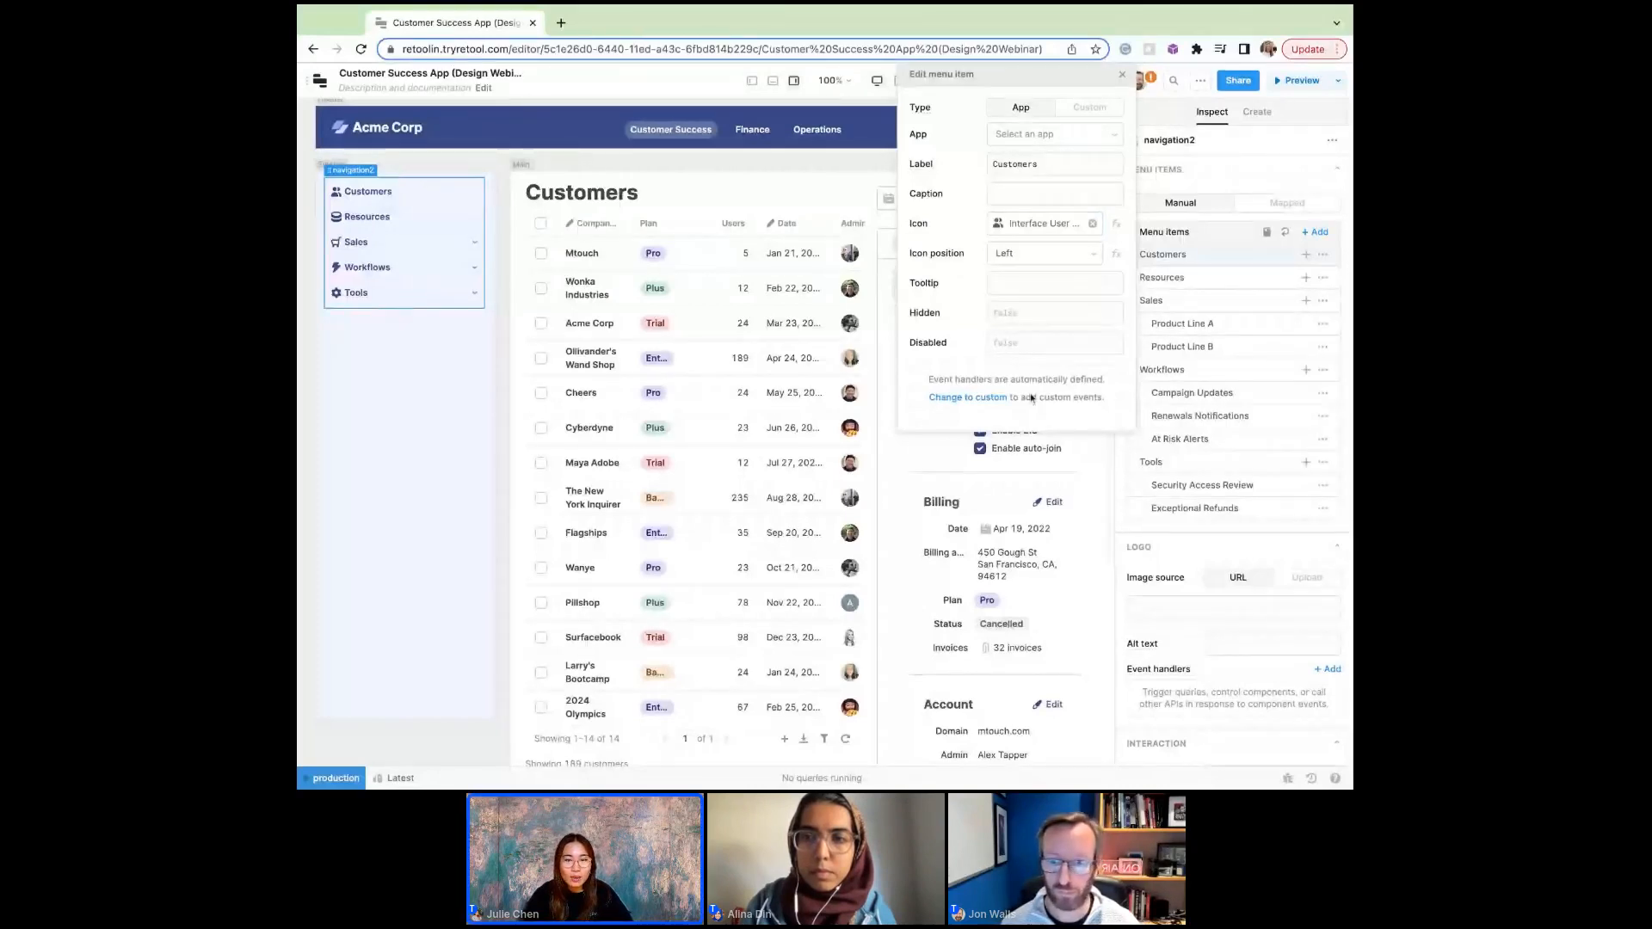
left_click(823, 156)
Inspect the account actions link list and the icon, caption and tooltip settings of its Downgrade account action.
scroll(987, 420, "right", 2)
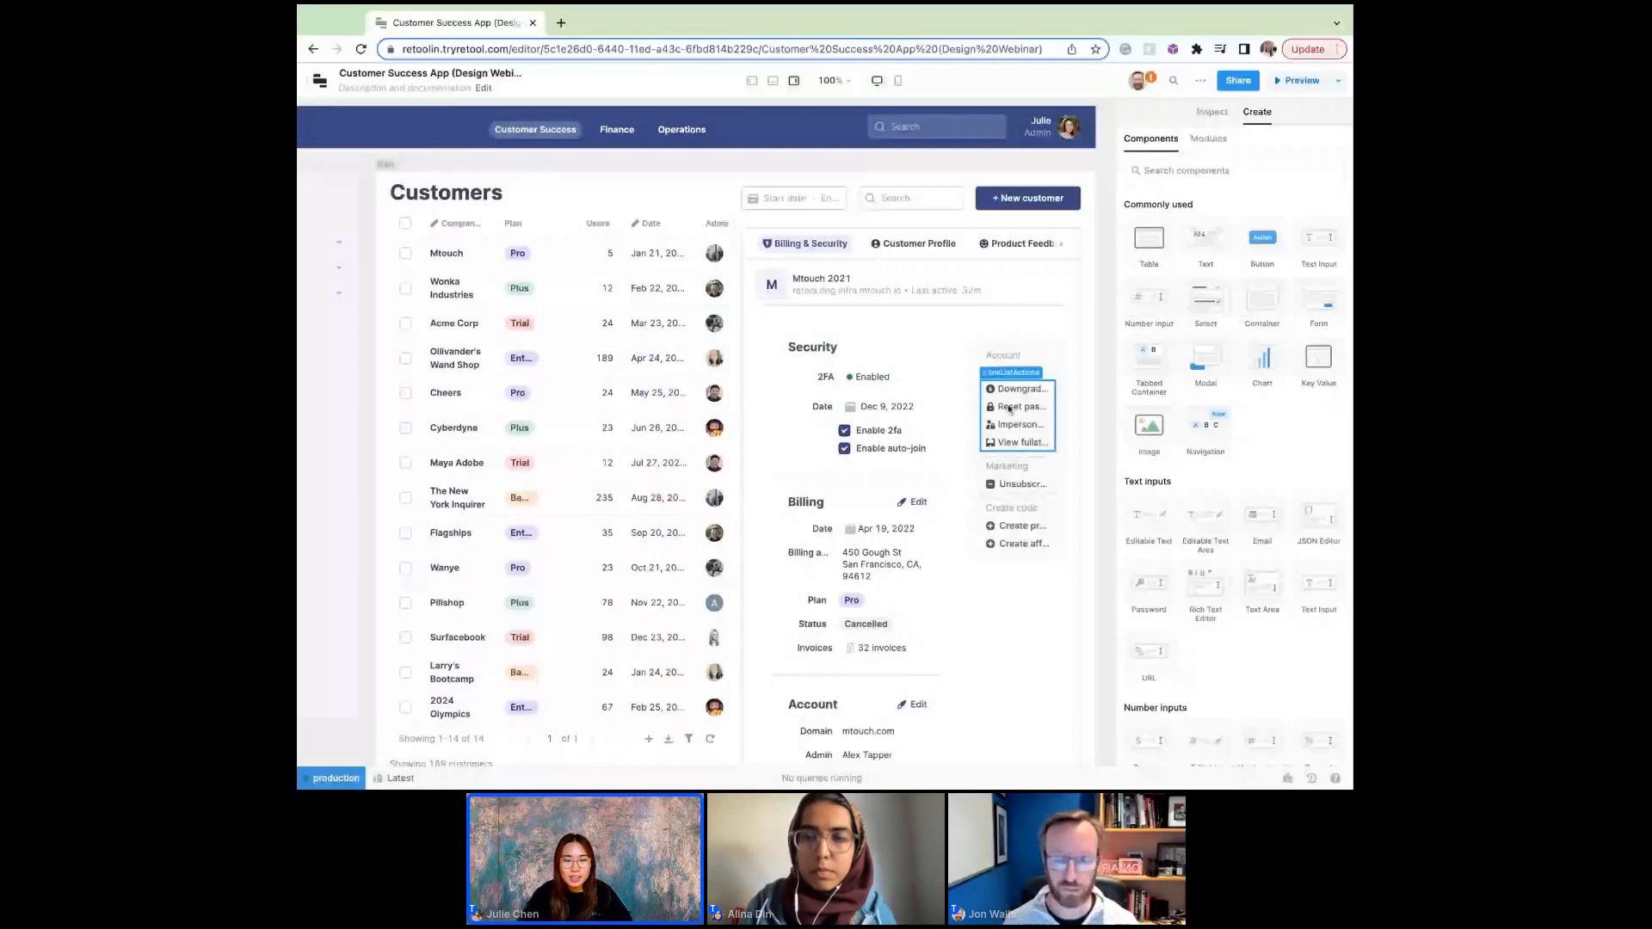
left_click(995, 372)
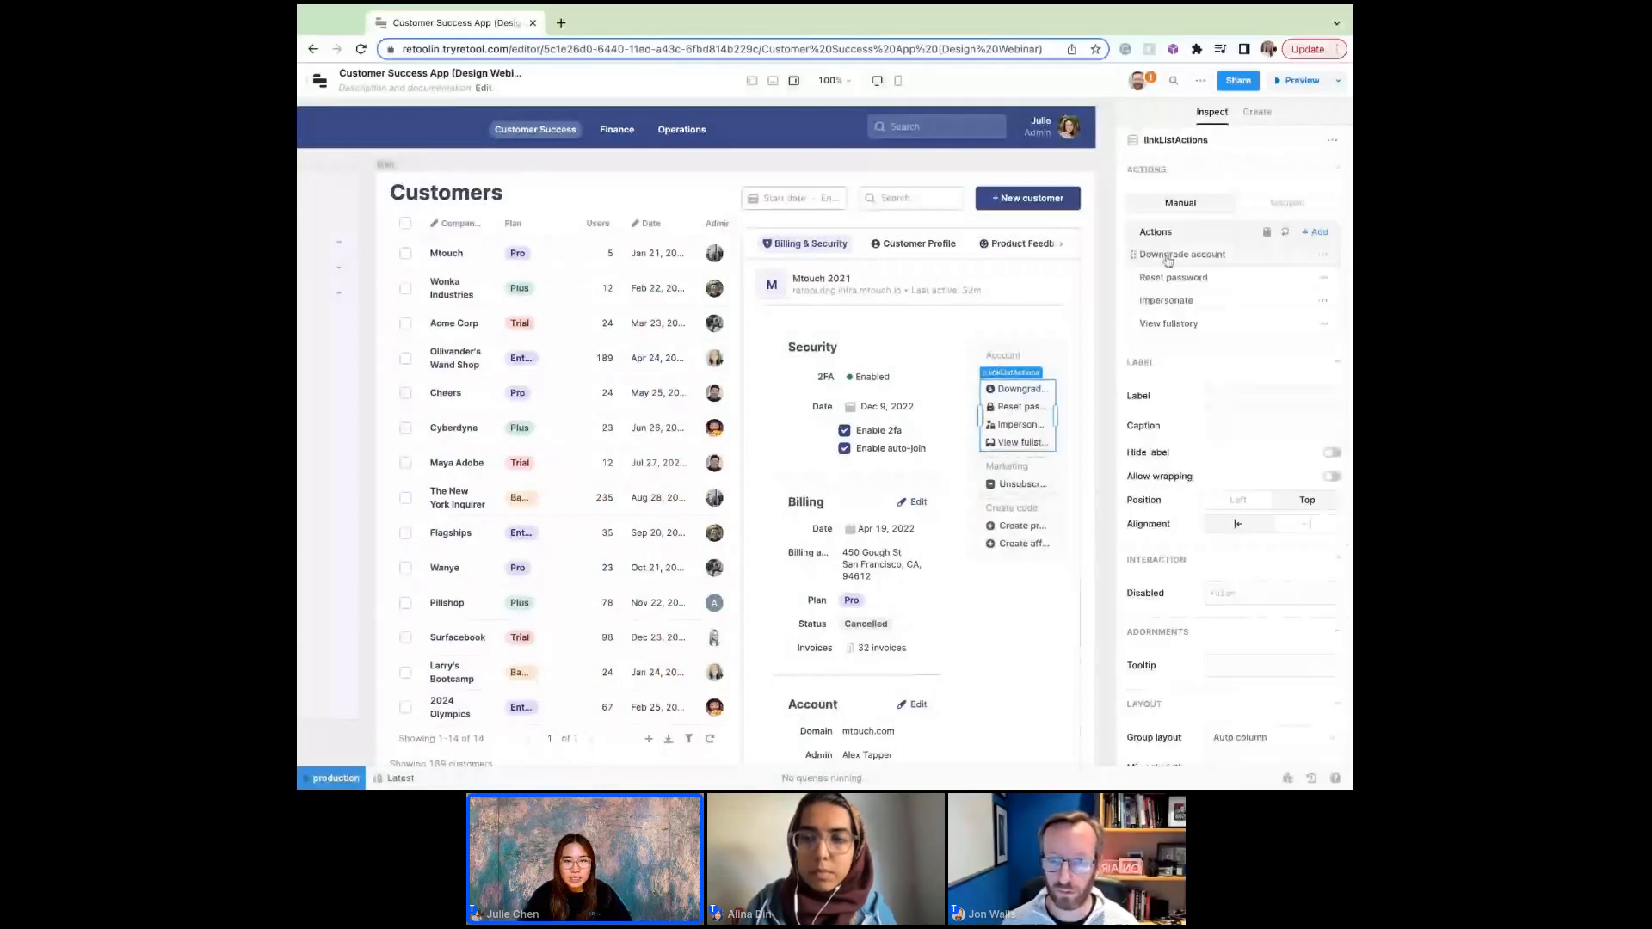
left_click(1167, 258)
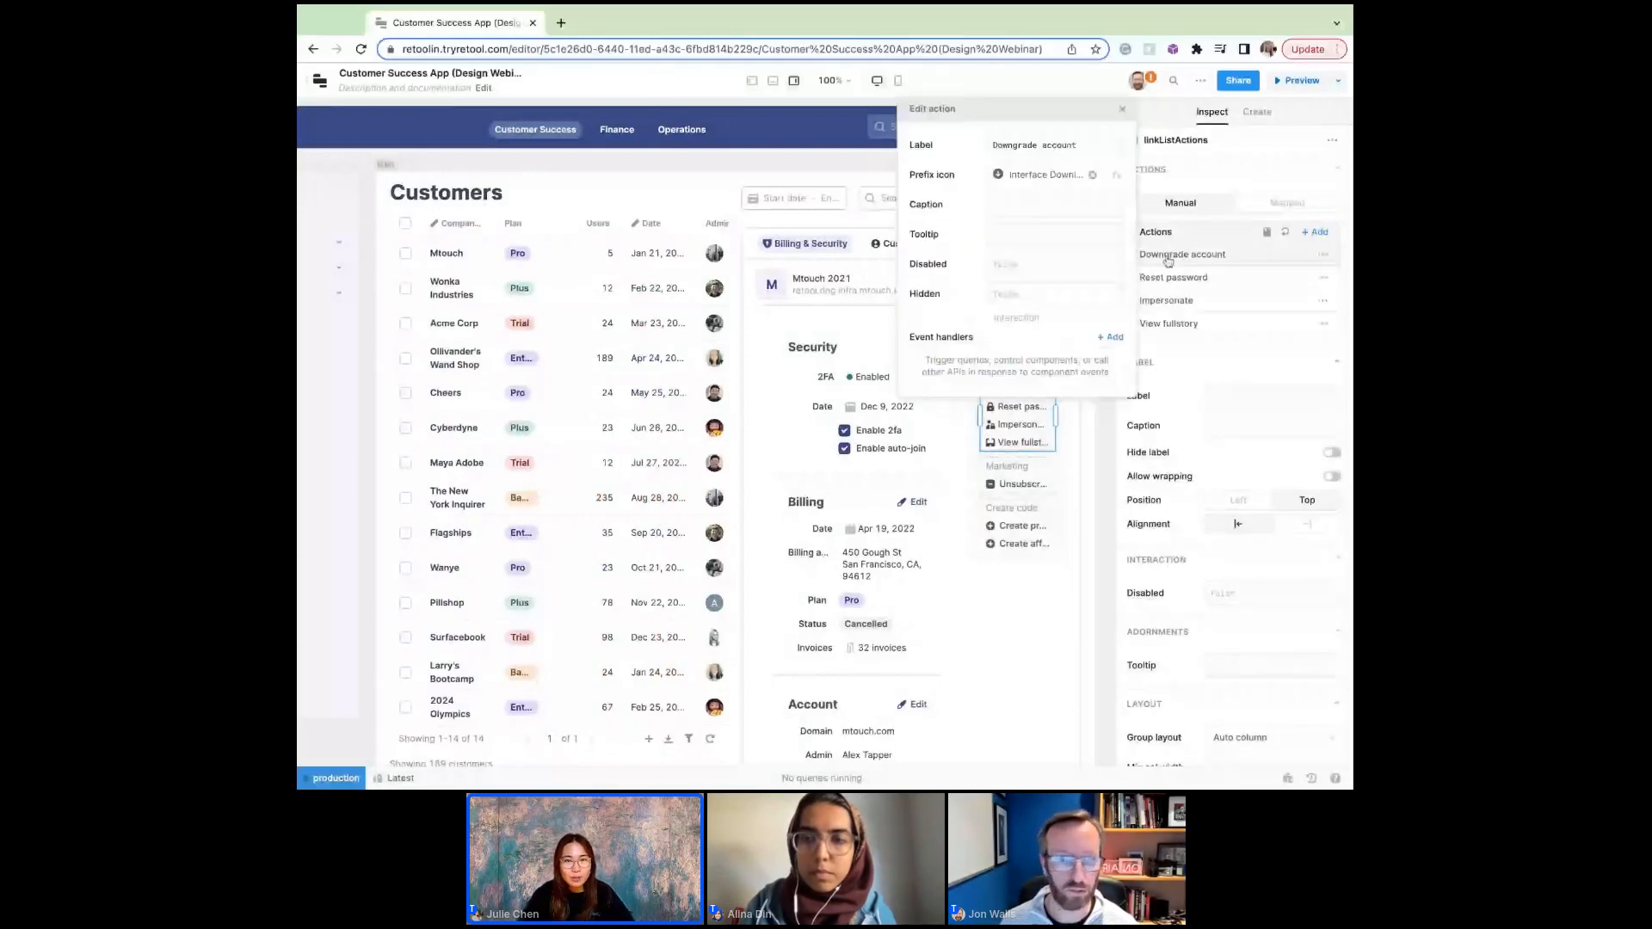
left_click(1020, 234)
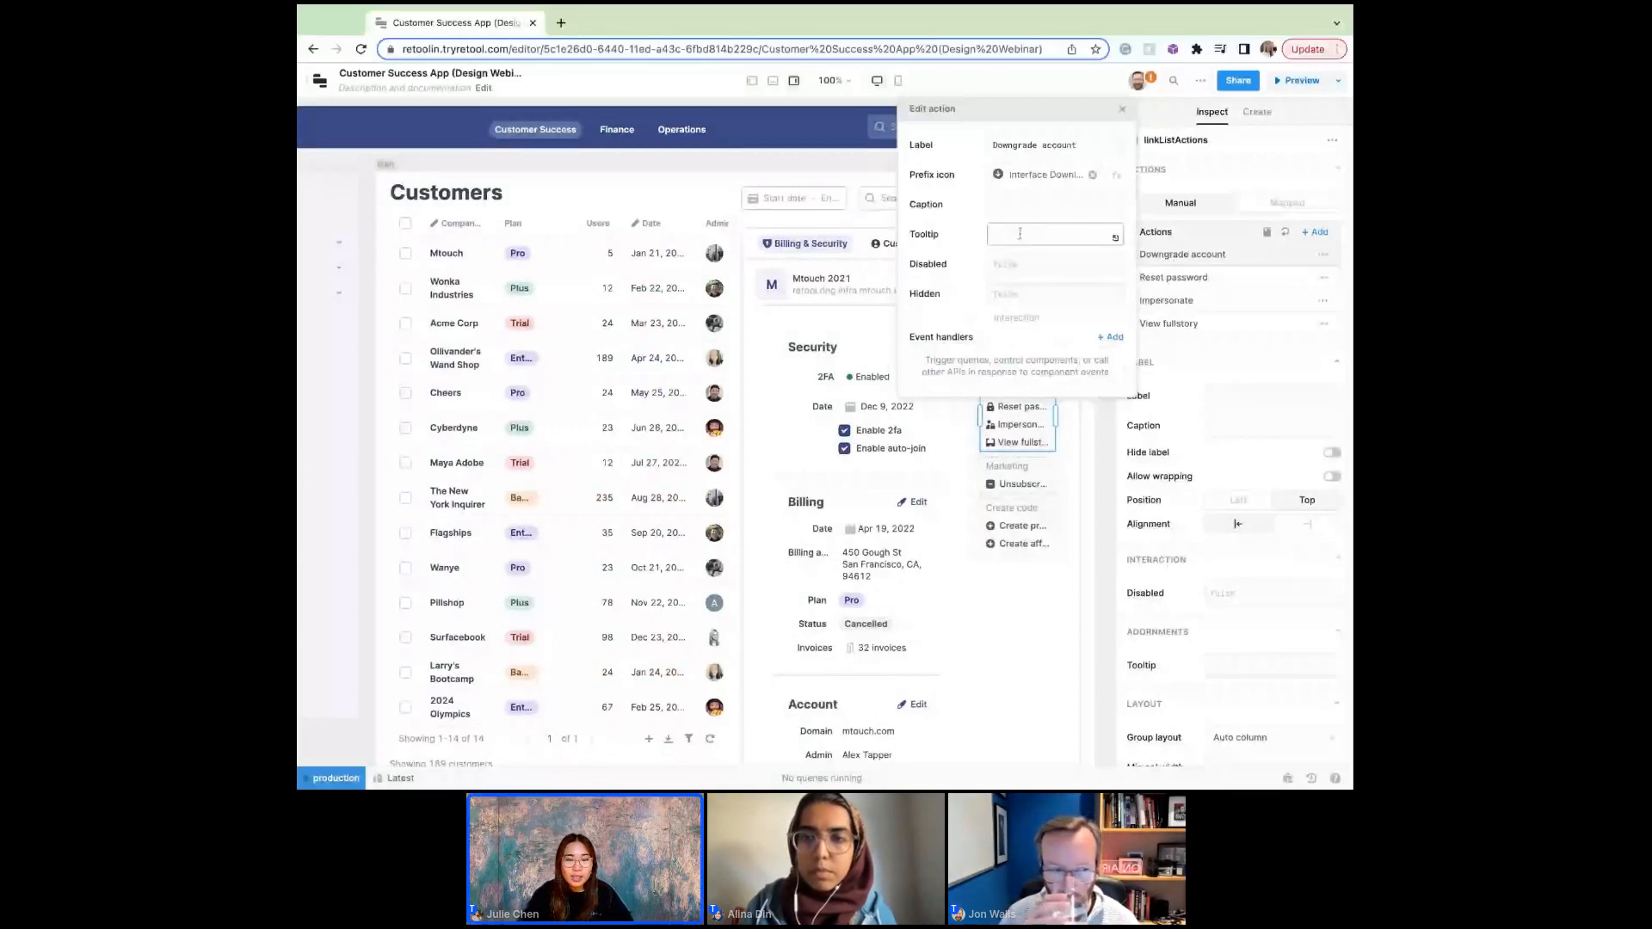
left_click(1122, 109)
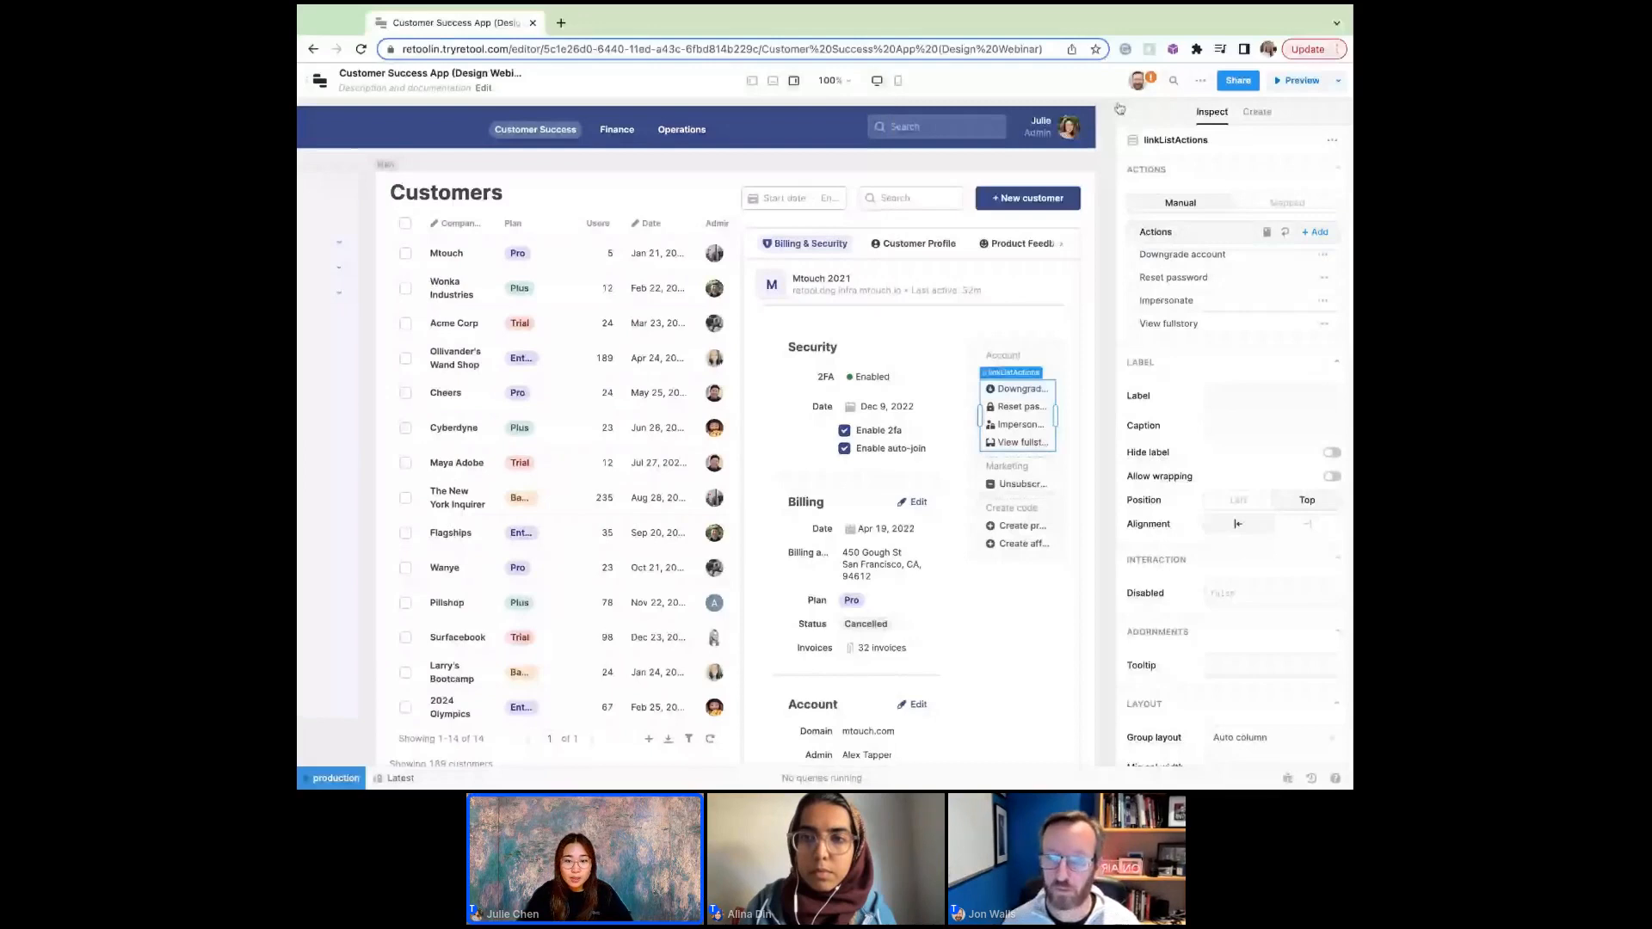
Open the Add customer modal from the New customer button to view its form, and close it.
scroll(926, 544, "down", 1)
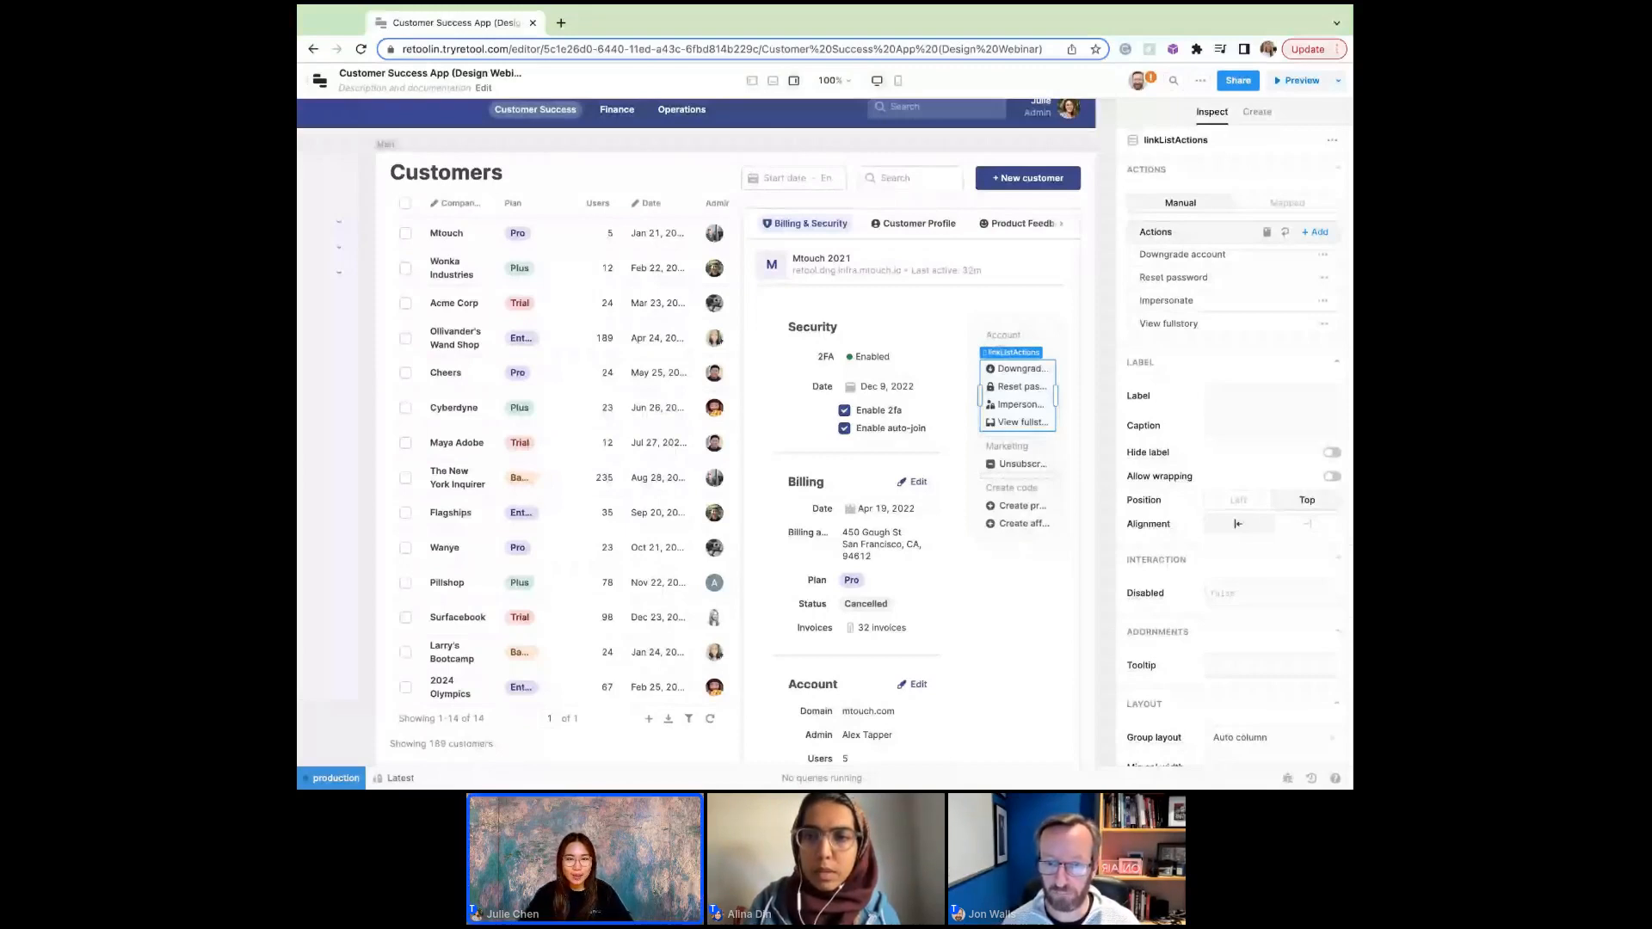
scroll(697, 431, "left", 3)
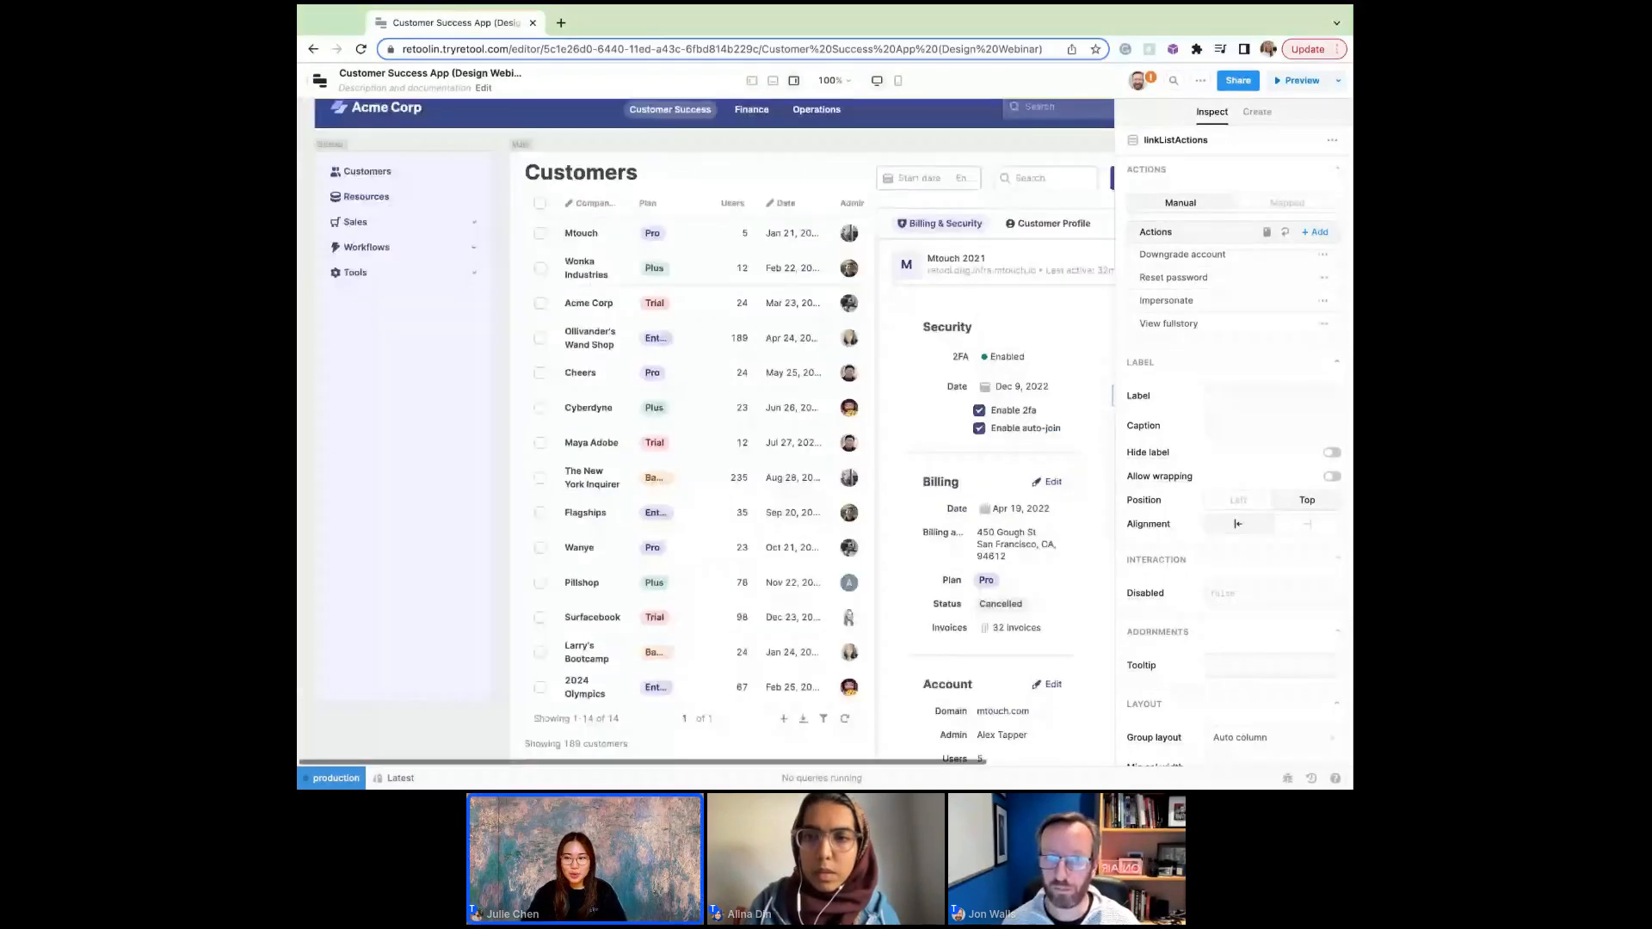
scroll(697, 431, "right", 3)
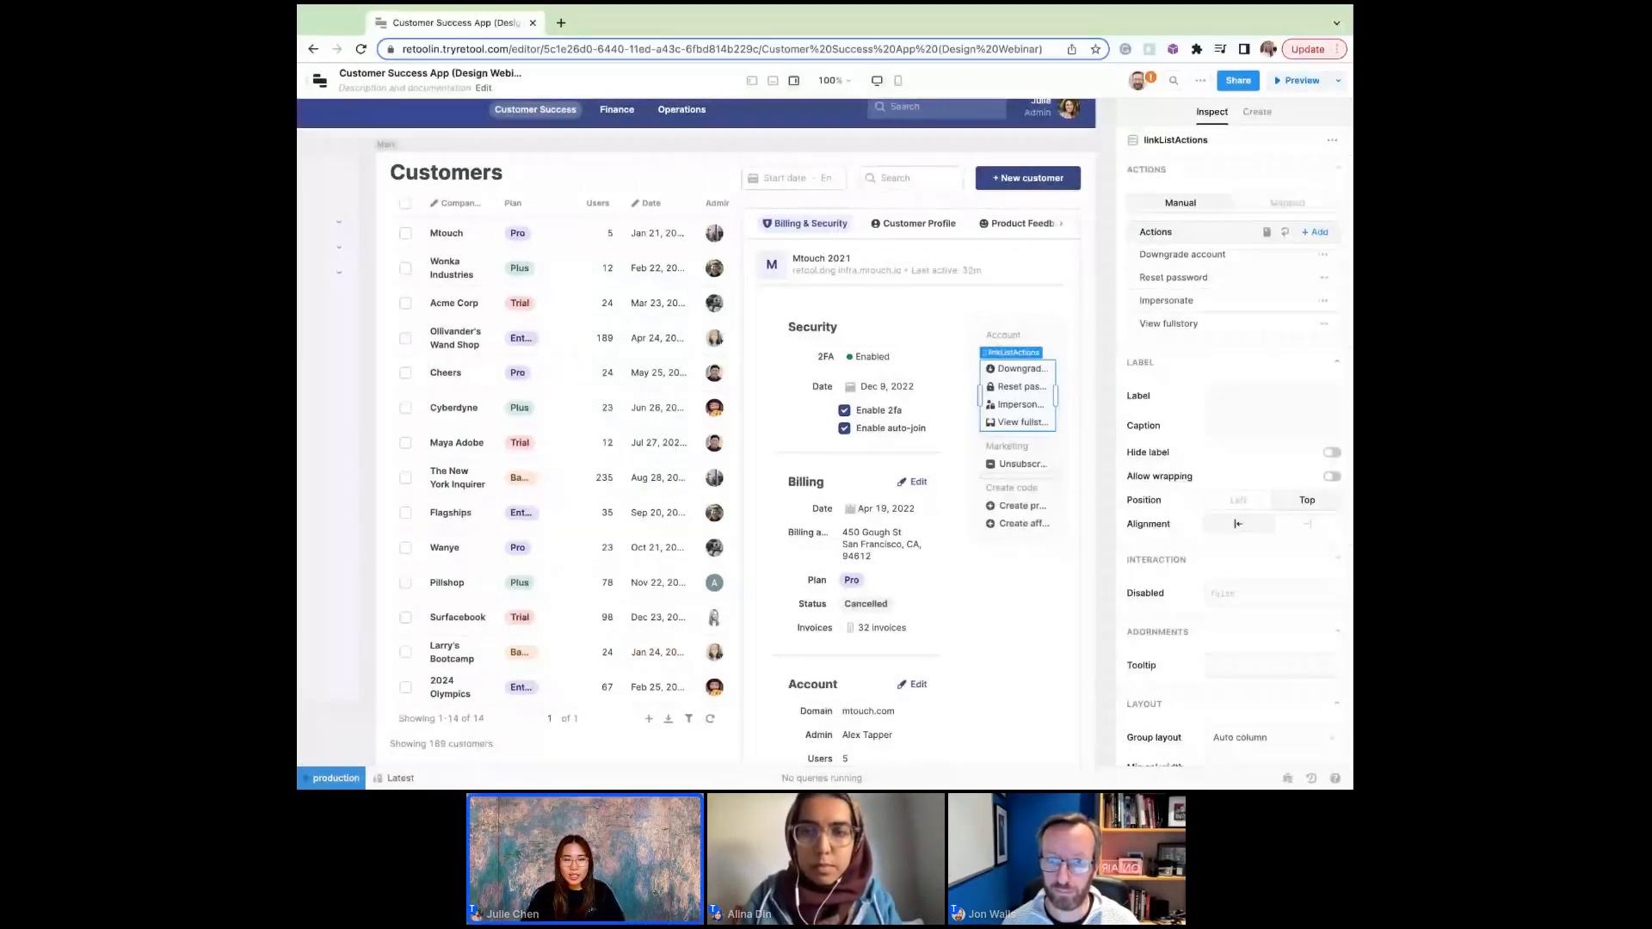
left_click(1008, 178)
left_click(1008, 177)
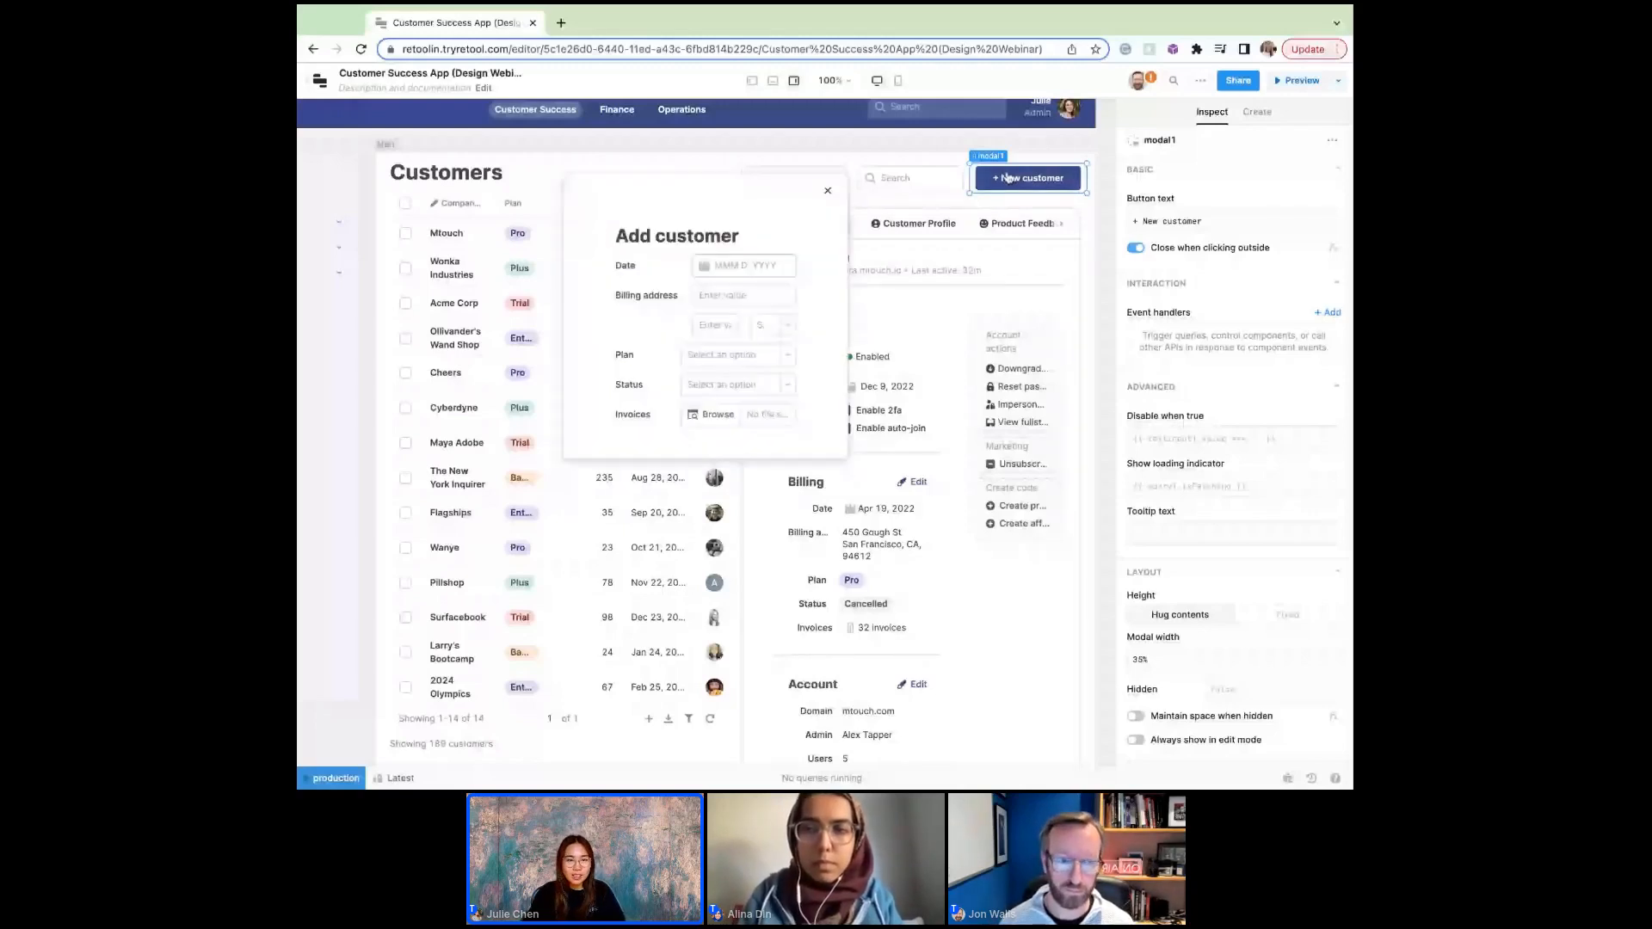
left_click(828, 191)
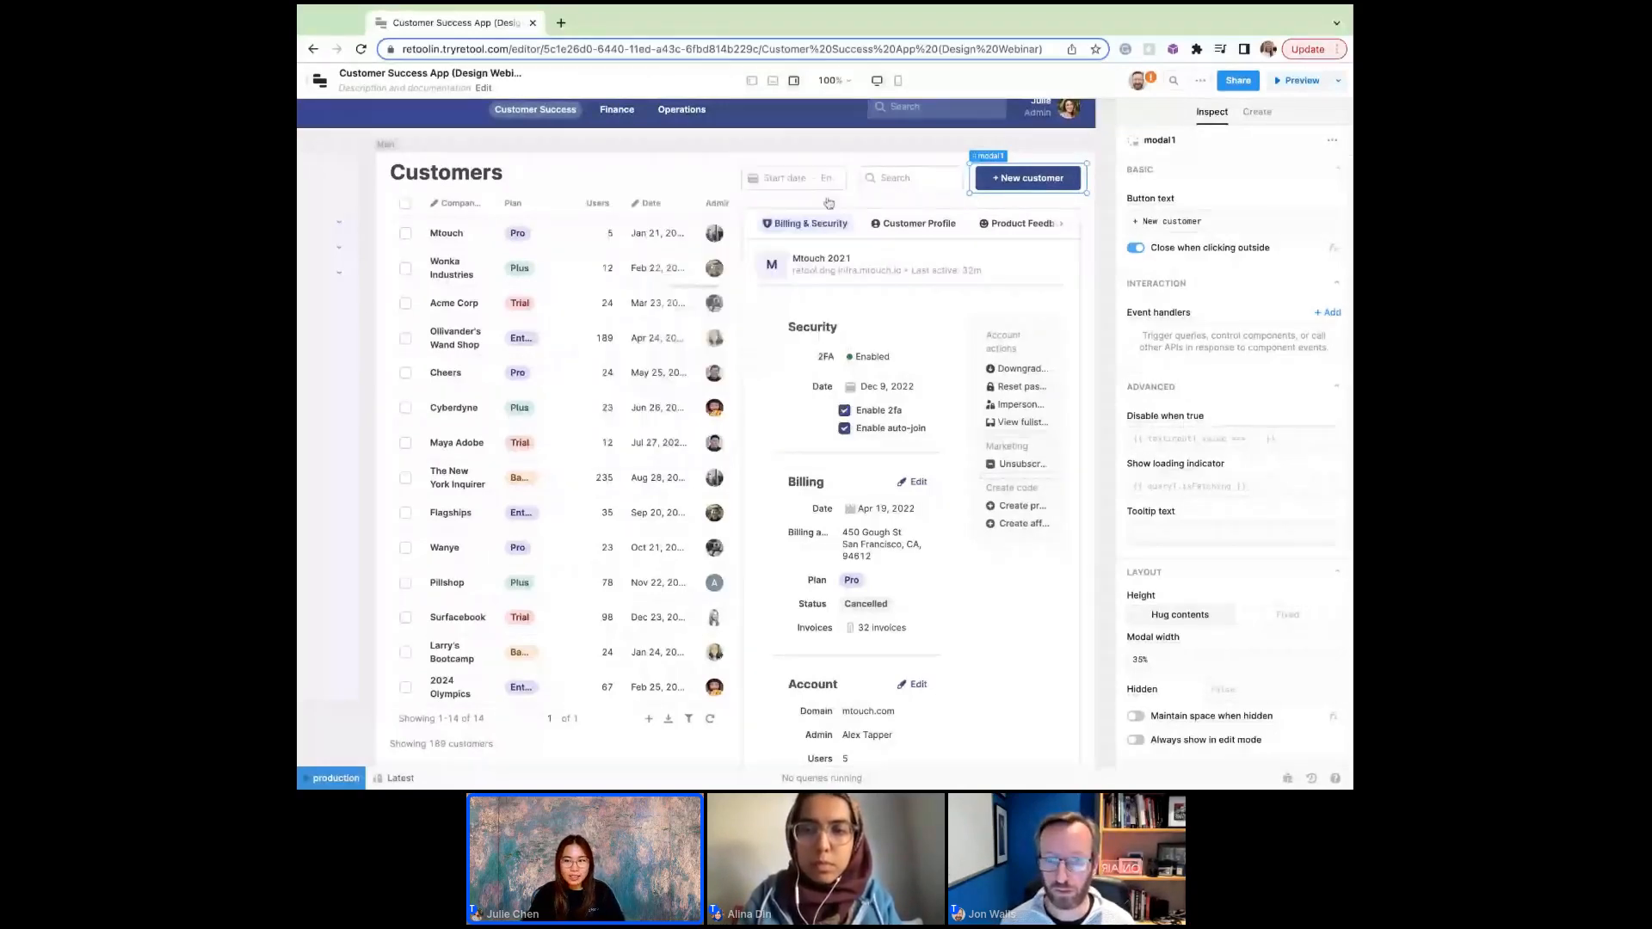
left_click(850, 145)
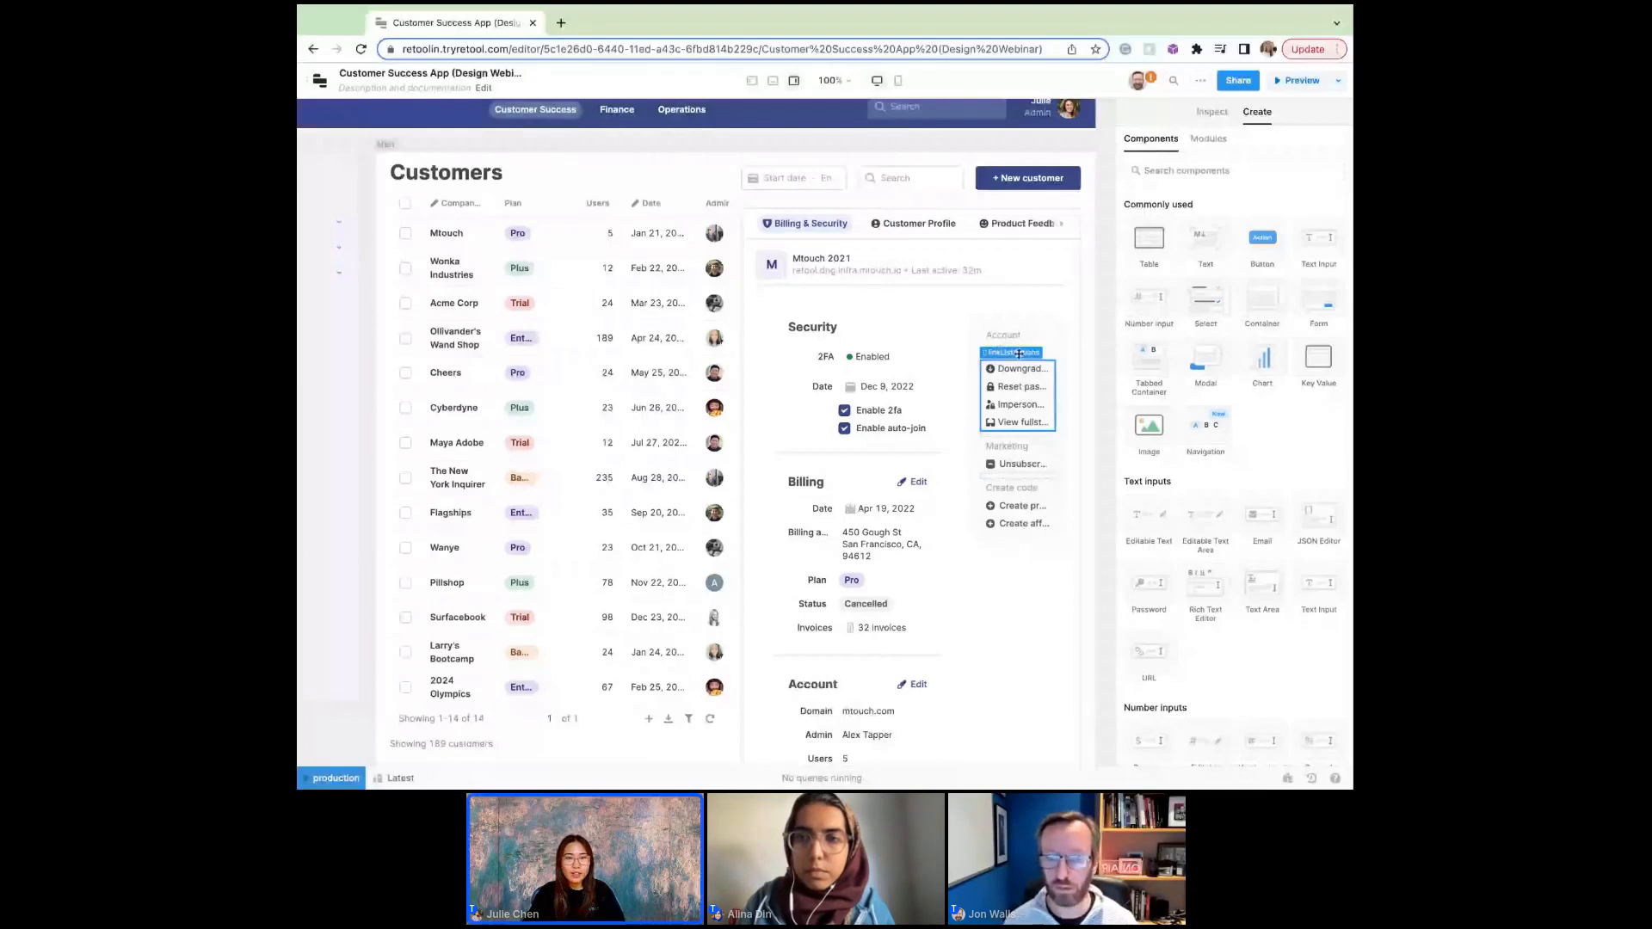
Show the Product Feedback view and examine its Customer Product Request form and the settings of the tabs component.
left_click(1018, 354)
scroll(934, 525, "down", 1)
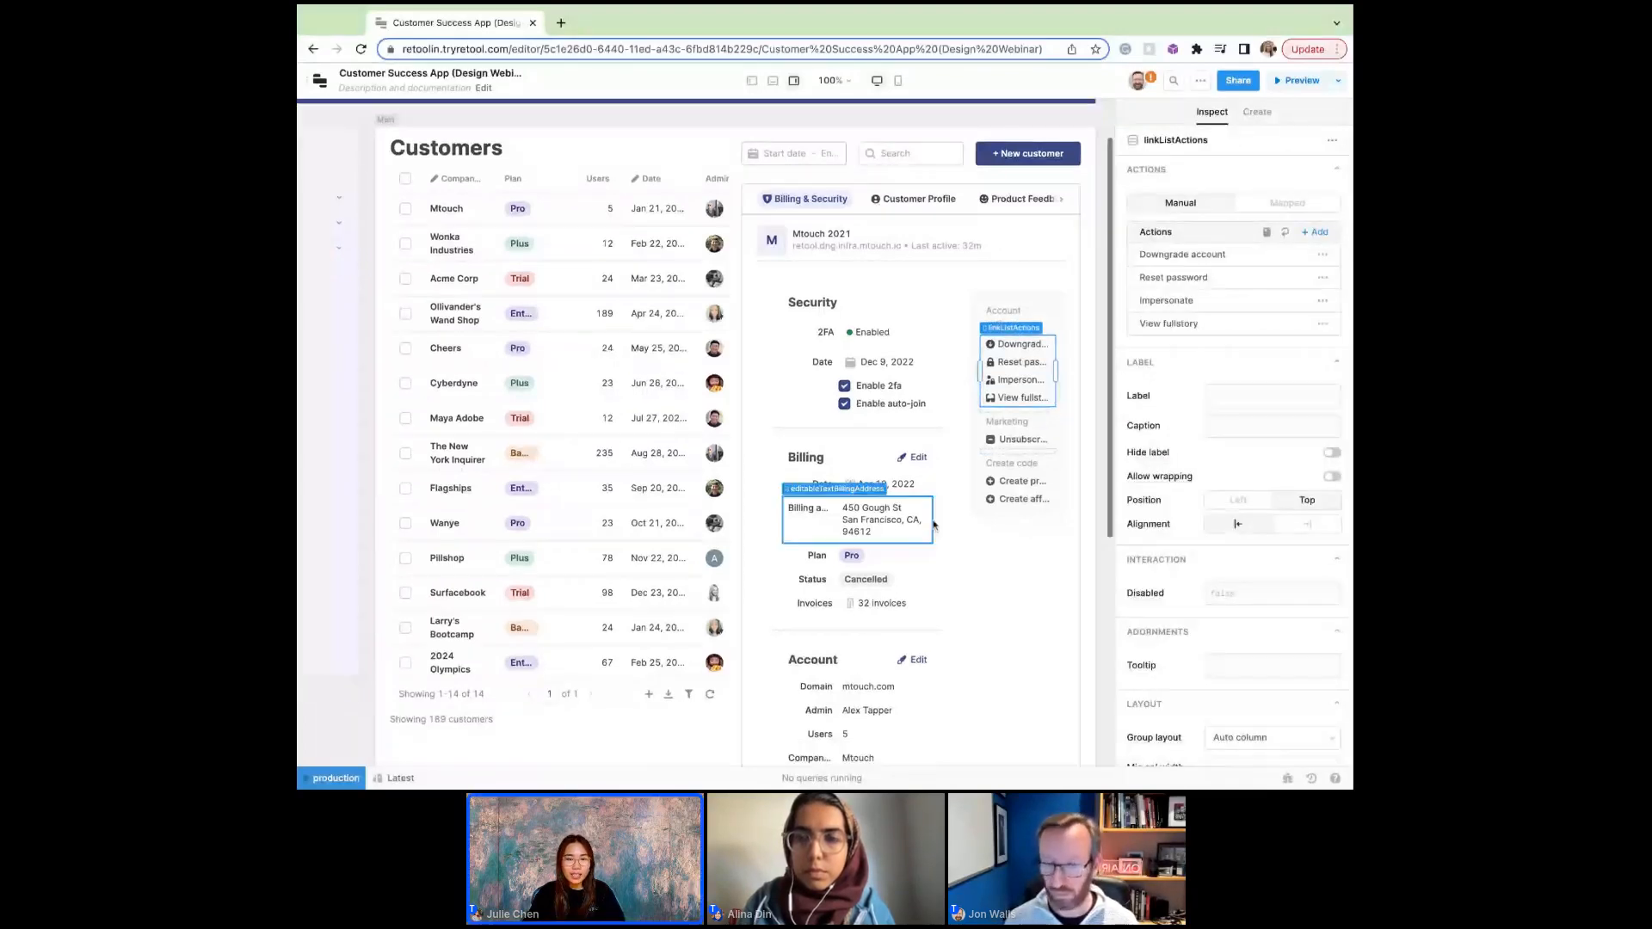
left_click(1015, 196)
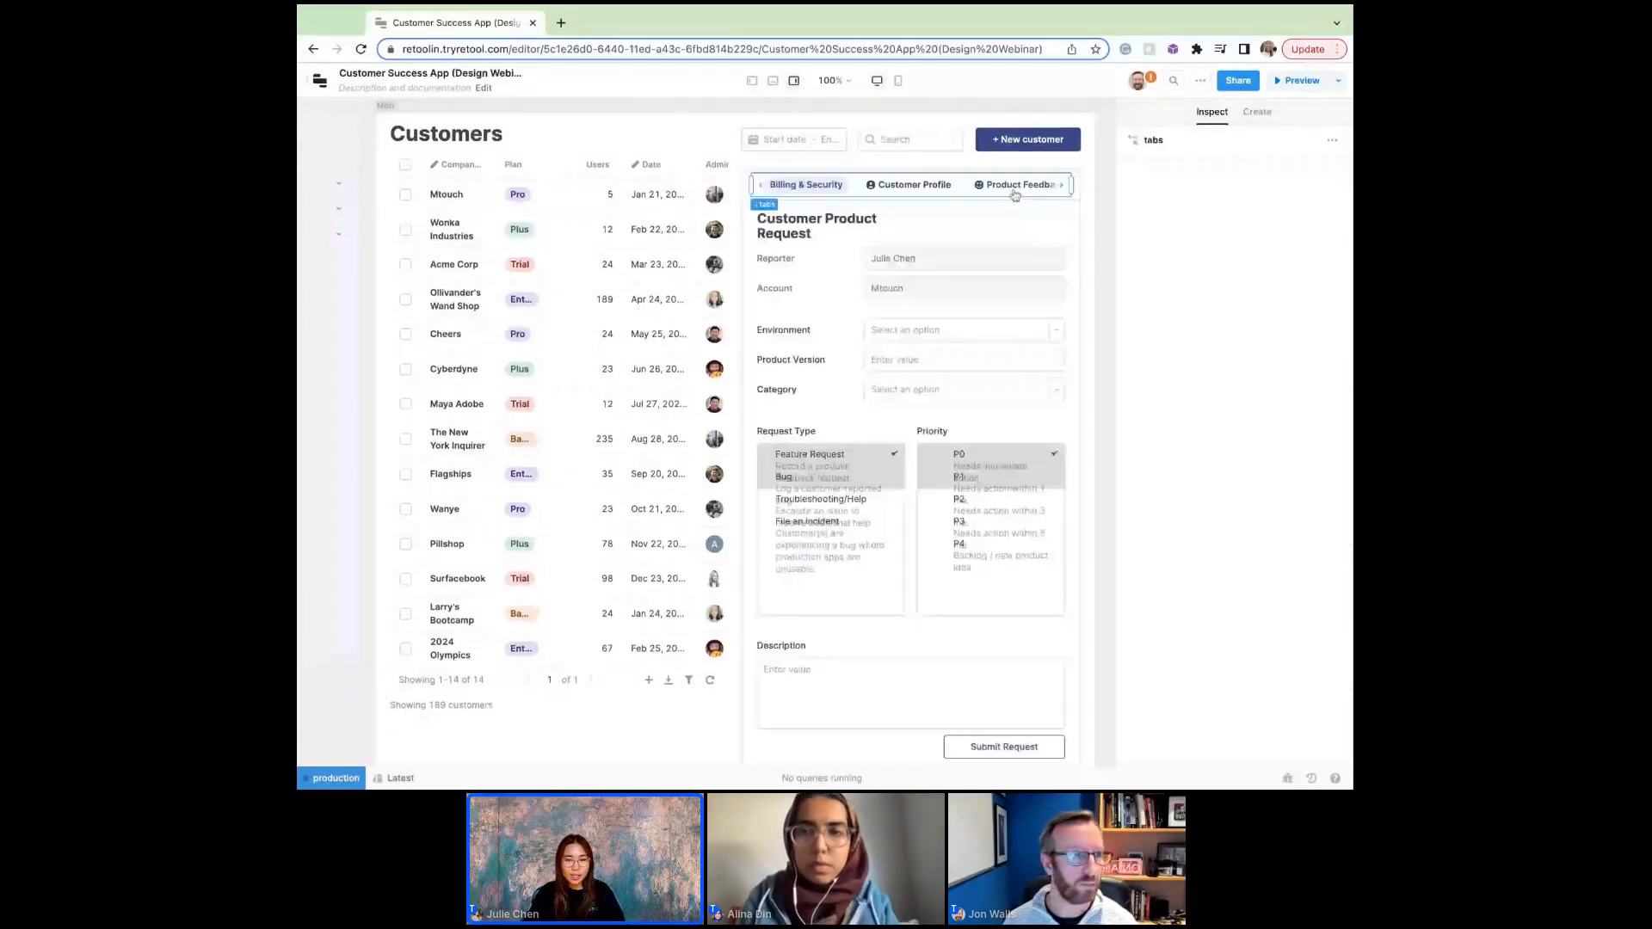
scroll(1030, 656, "down", 4)
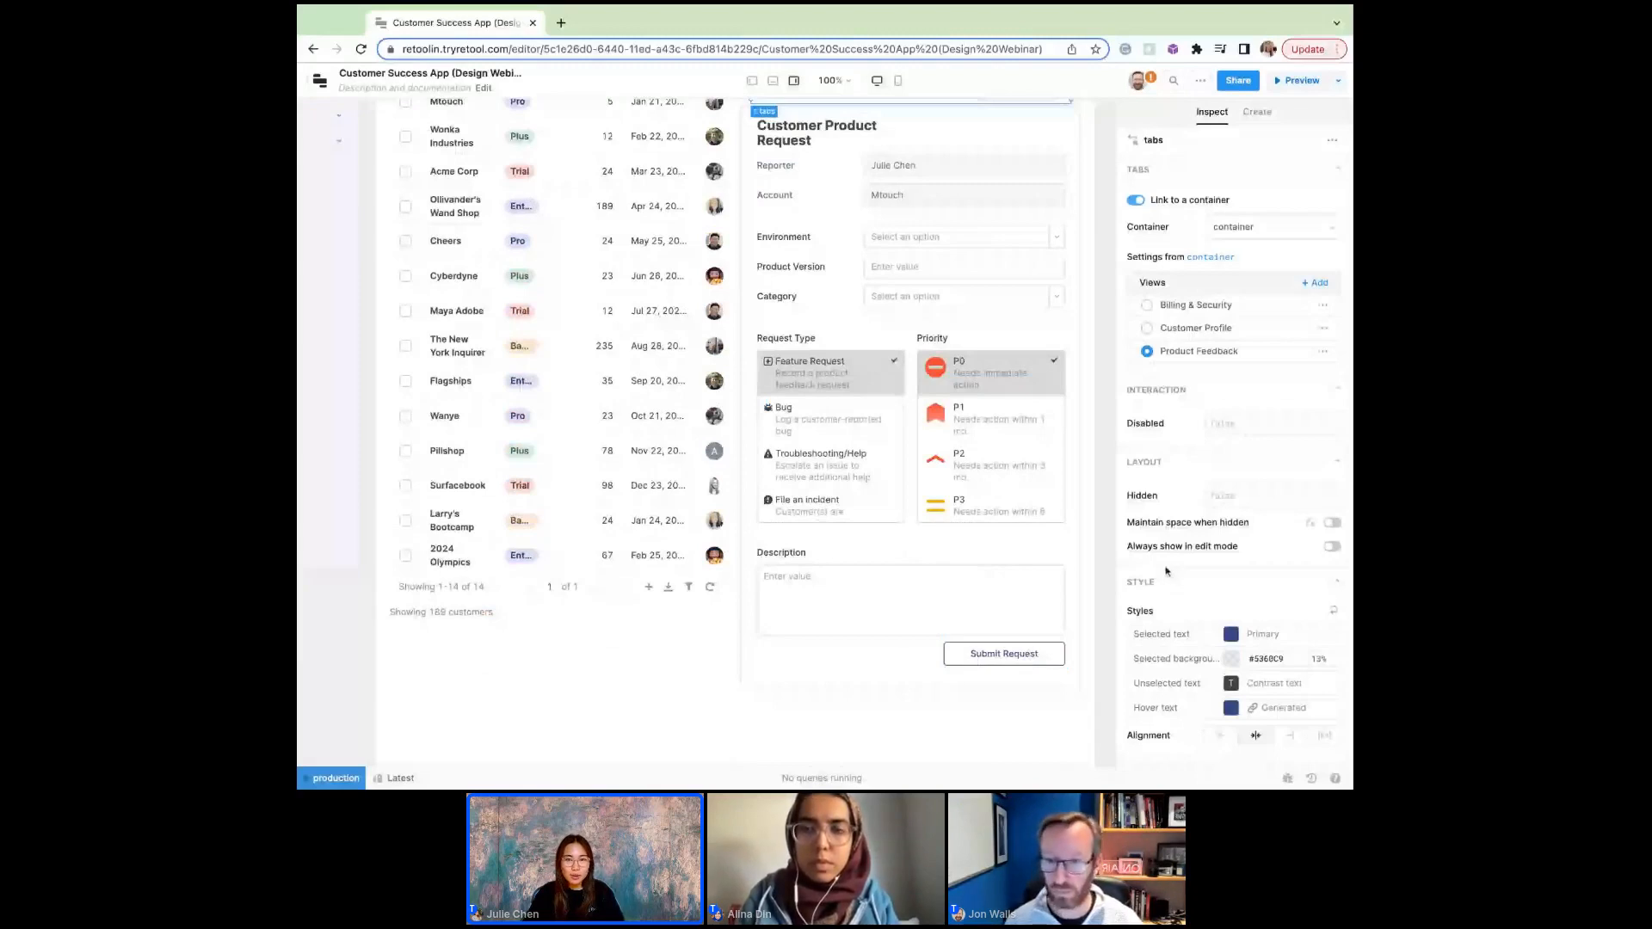
scroll(1076, 140, "up", 2)
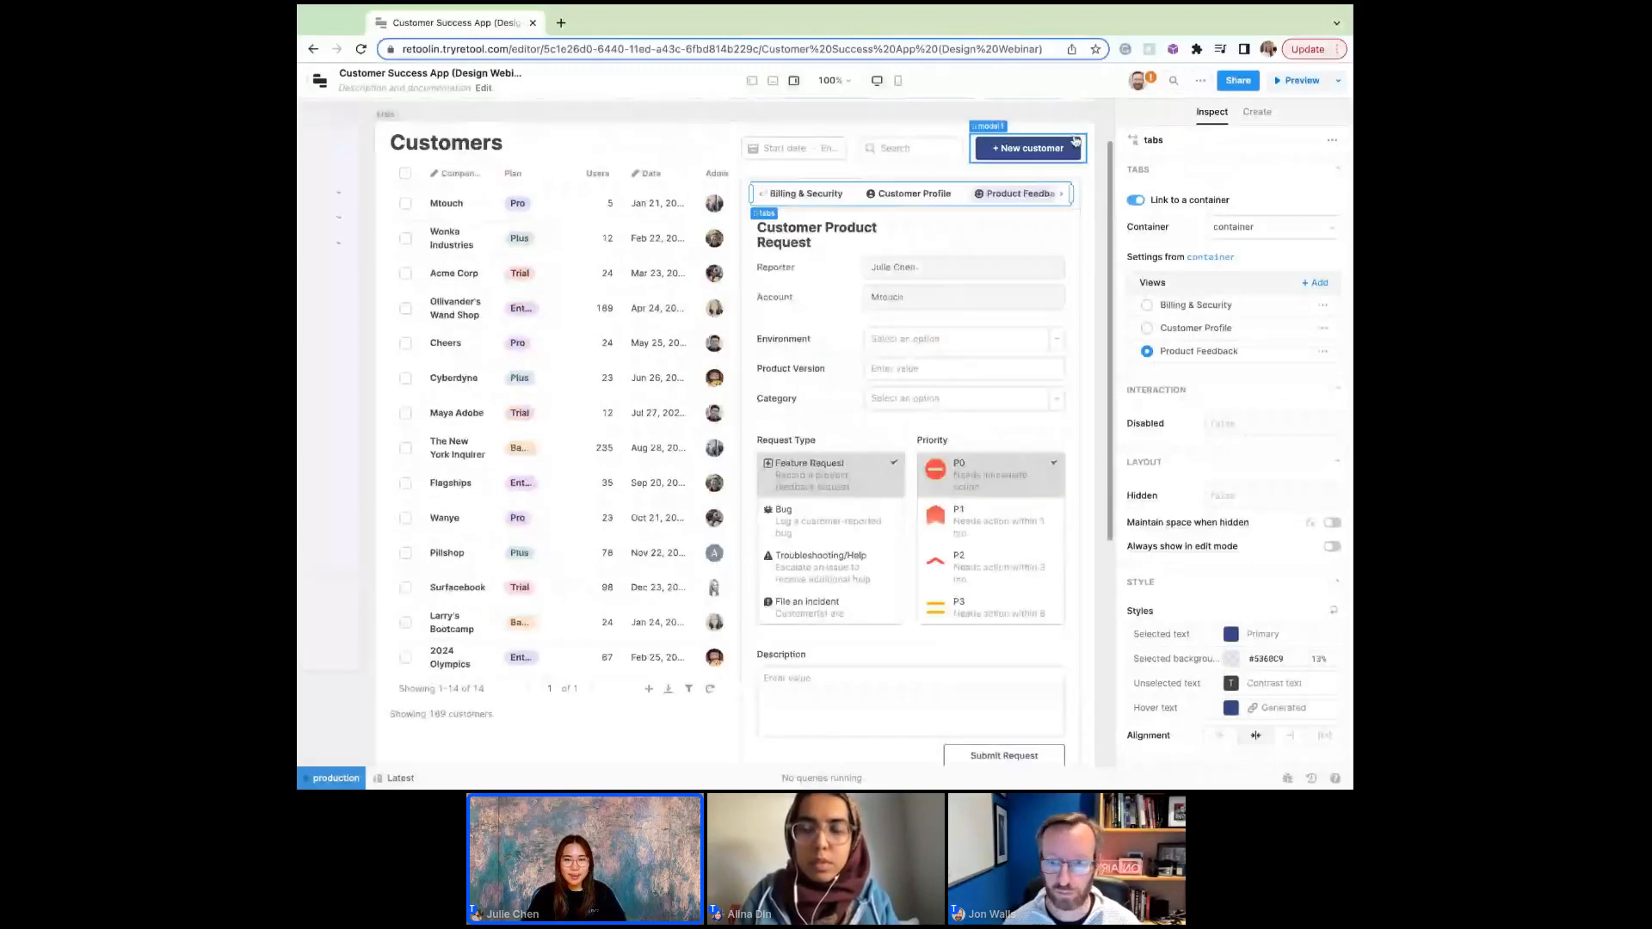